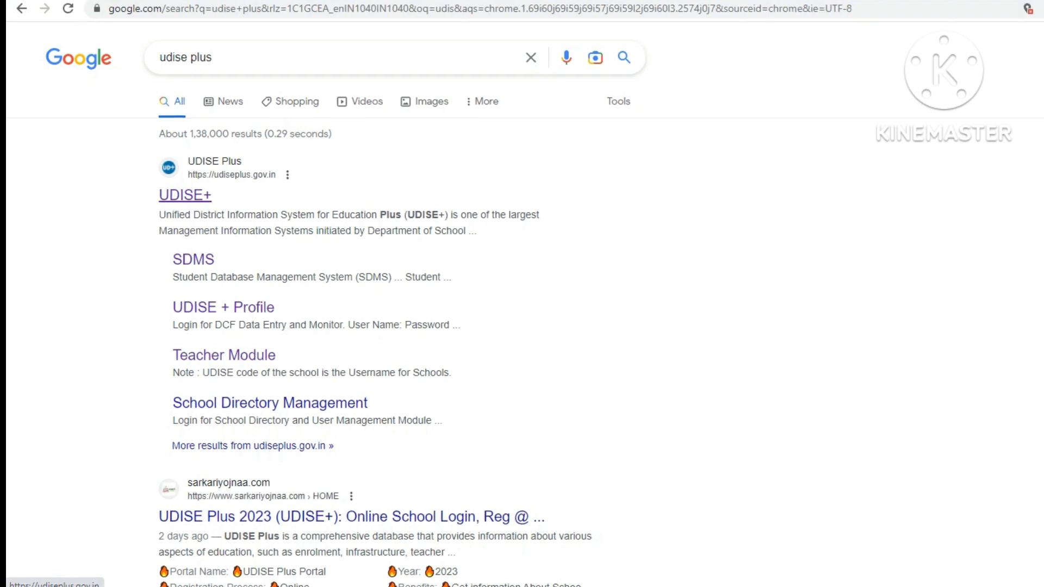
Step: Go from the UDISE+ website through School Data Capture to the Students Module login in a new tab
left_click(185, 195)
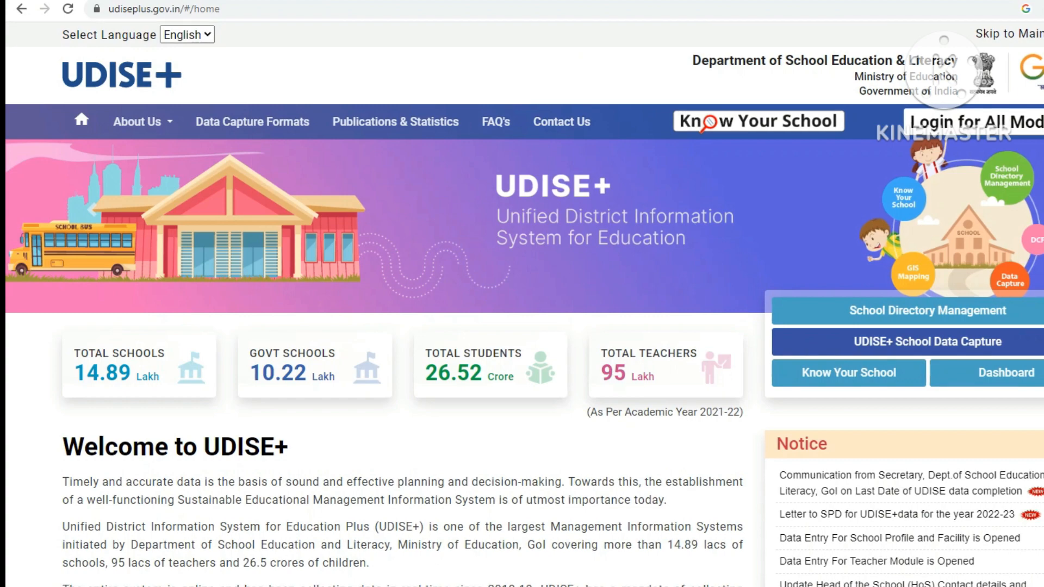
left_click(927, 342)
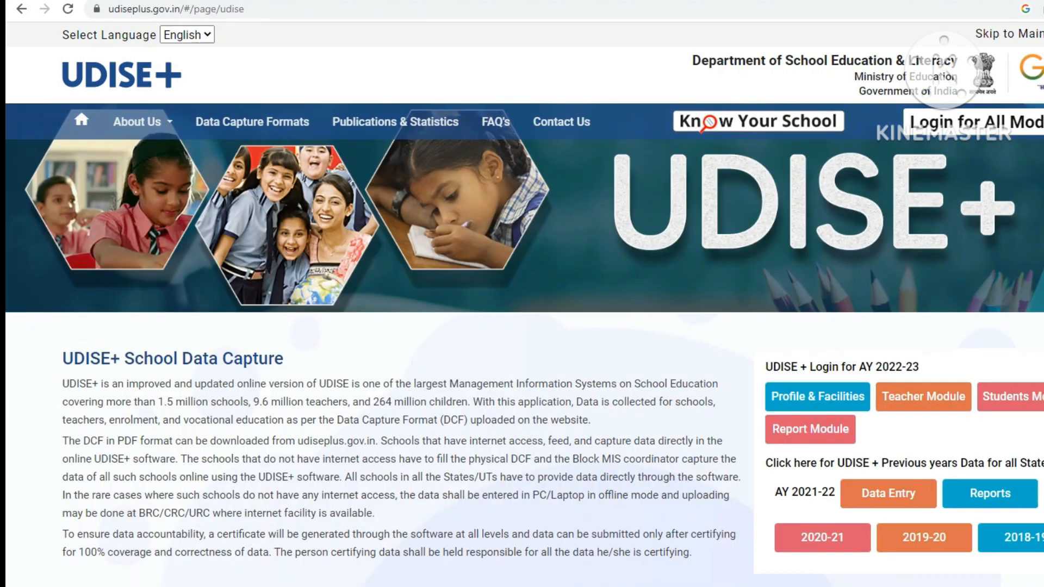
scroll(522, 304, "down", 3)
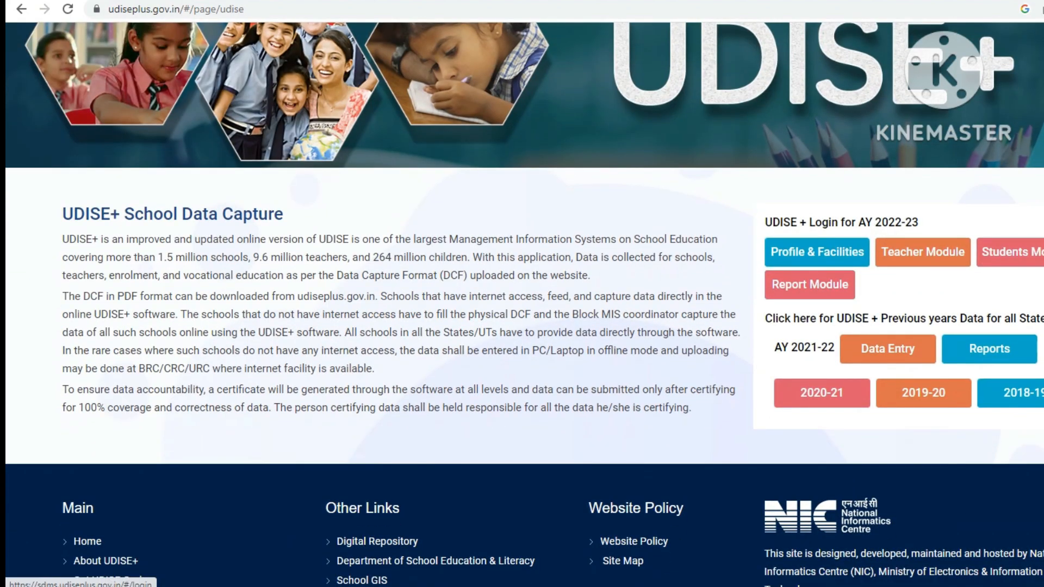
left_click(1015, 253)
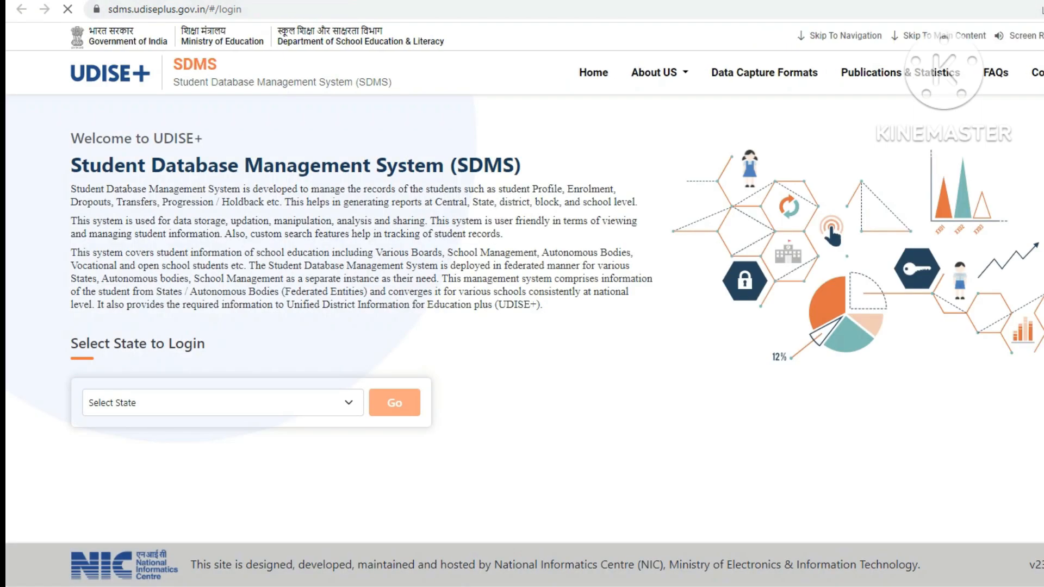
Step: Choose UTTAR PRADESH as the login state
left_click(223, 428)
left_click(223, 428)
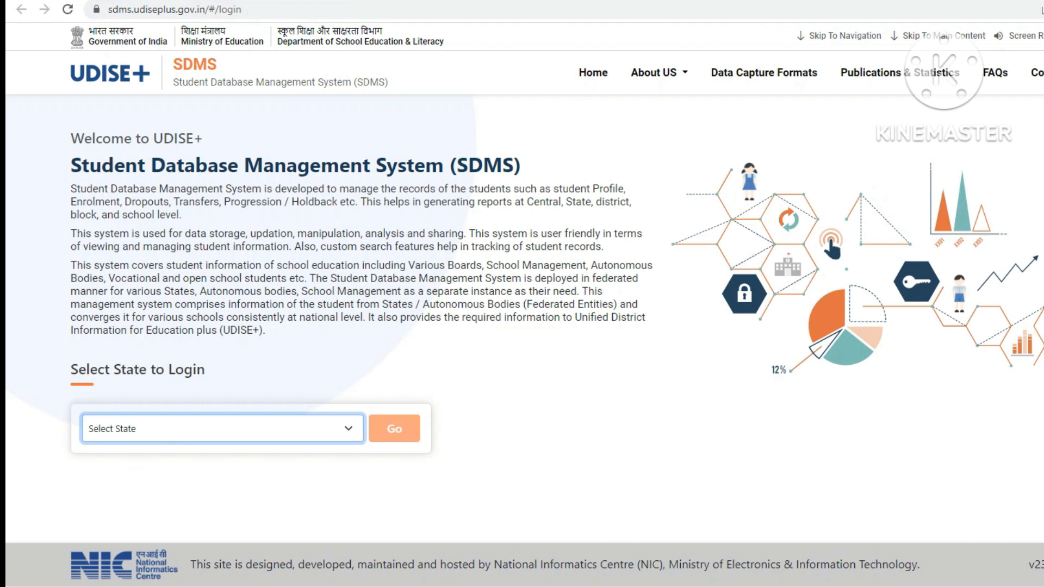
left_click(223, 429)
scroll(218, 201, "down", 3)
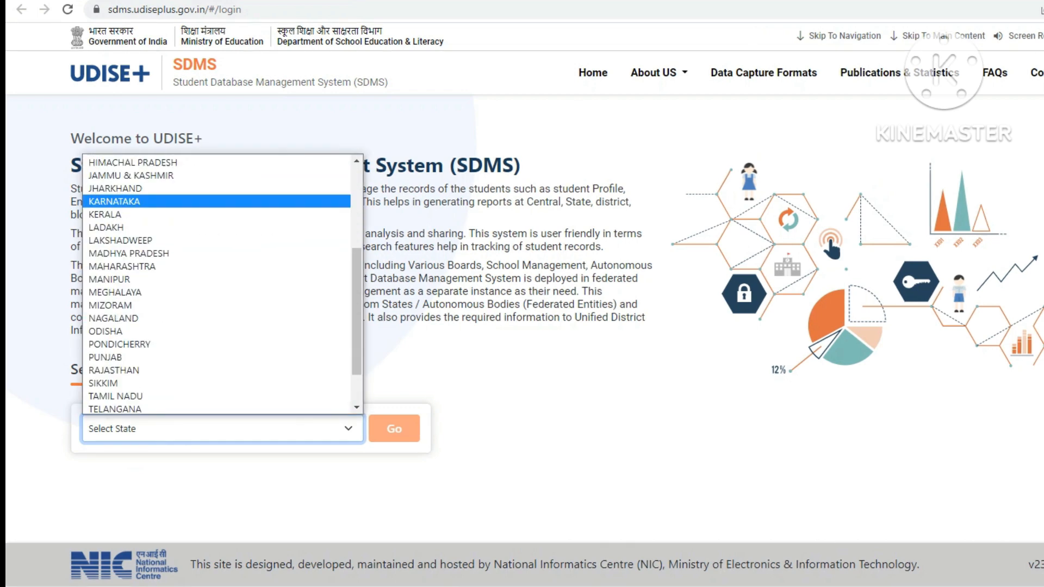
scroll(217, 326, "down", 2)
left_click(216, 382)
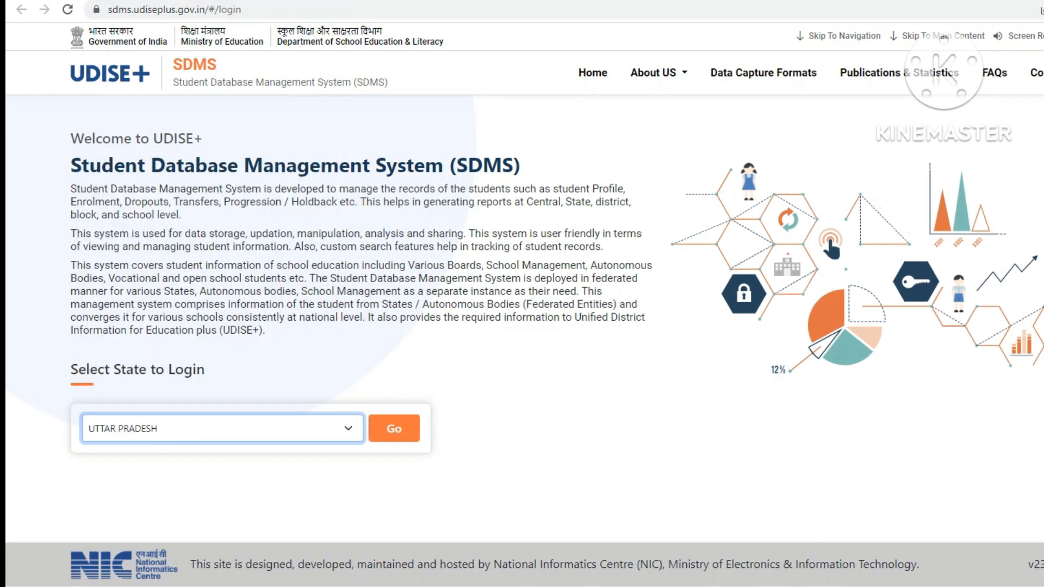
Step: Sign in on the Uttar Pradesh page with the school's user ID, password and captcha, then dismiss the notice
left_click(393, 428)
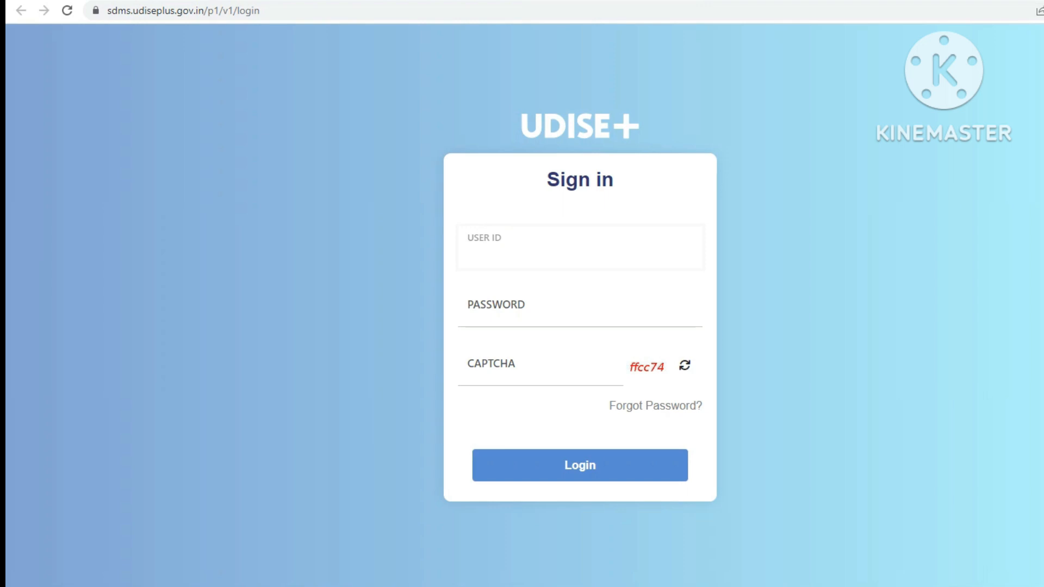
type("090")
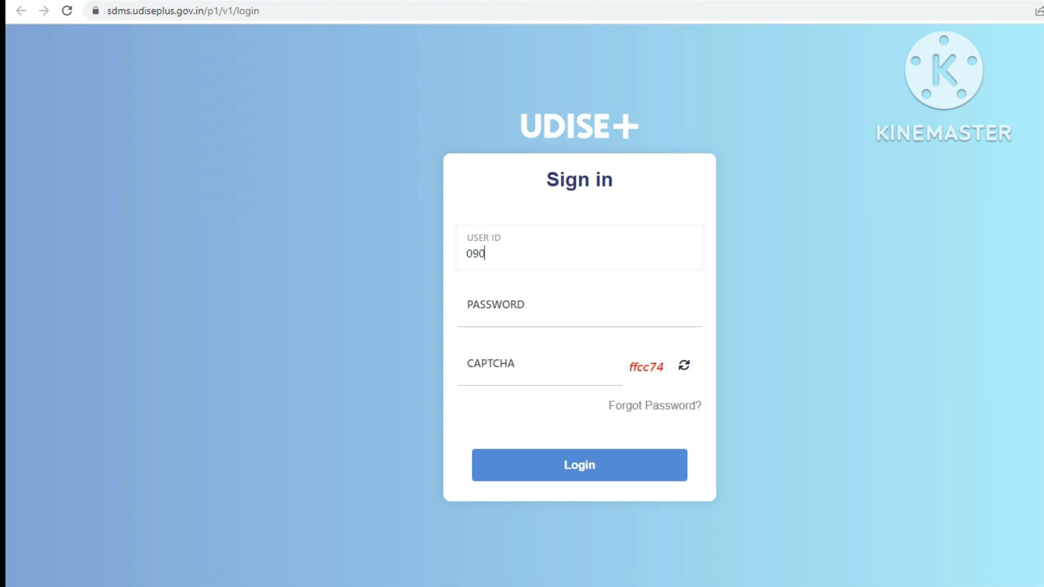
type("62")
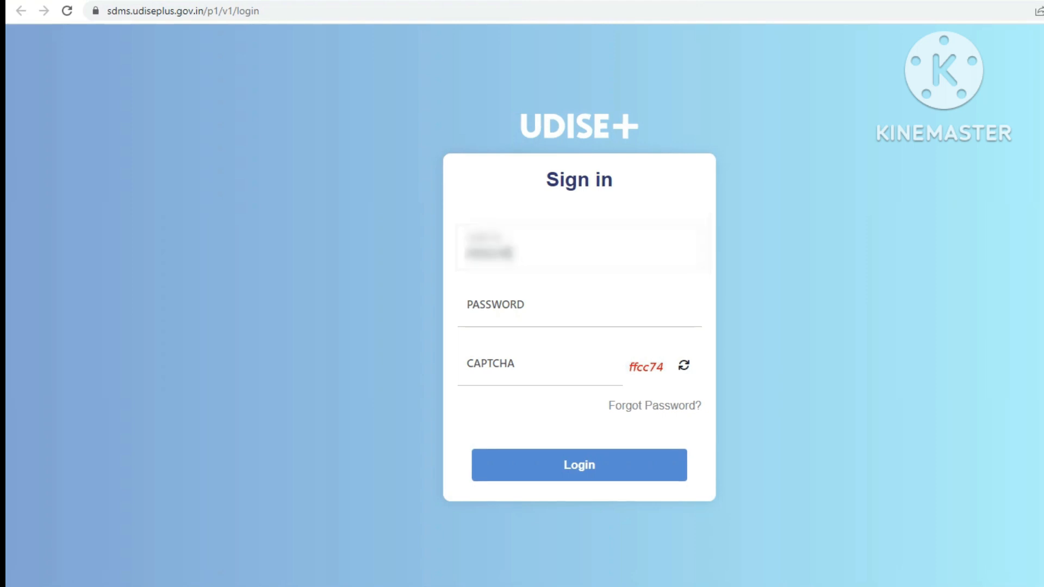
type("****")
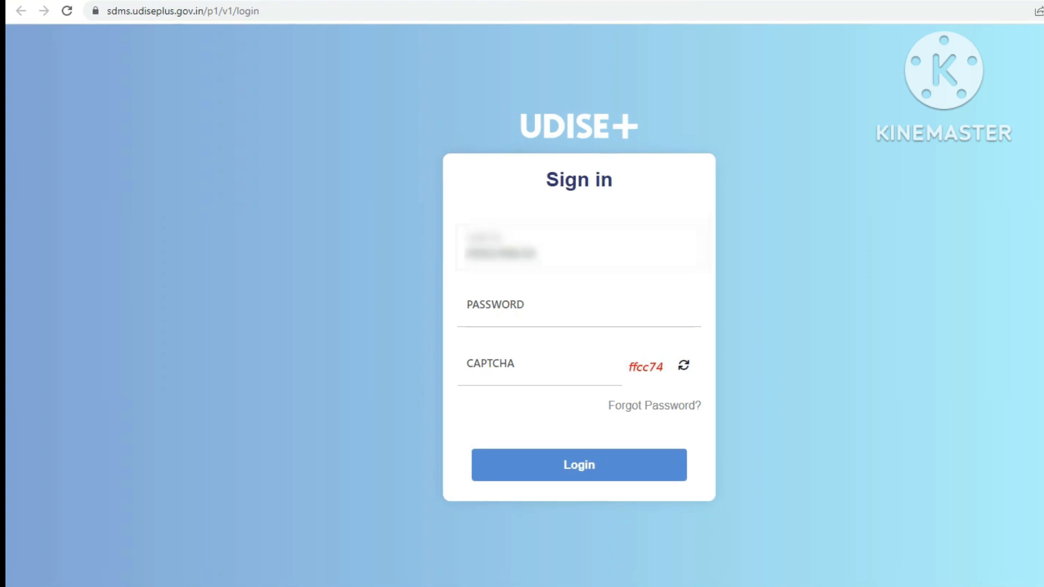
left_click(466, 312)
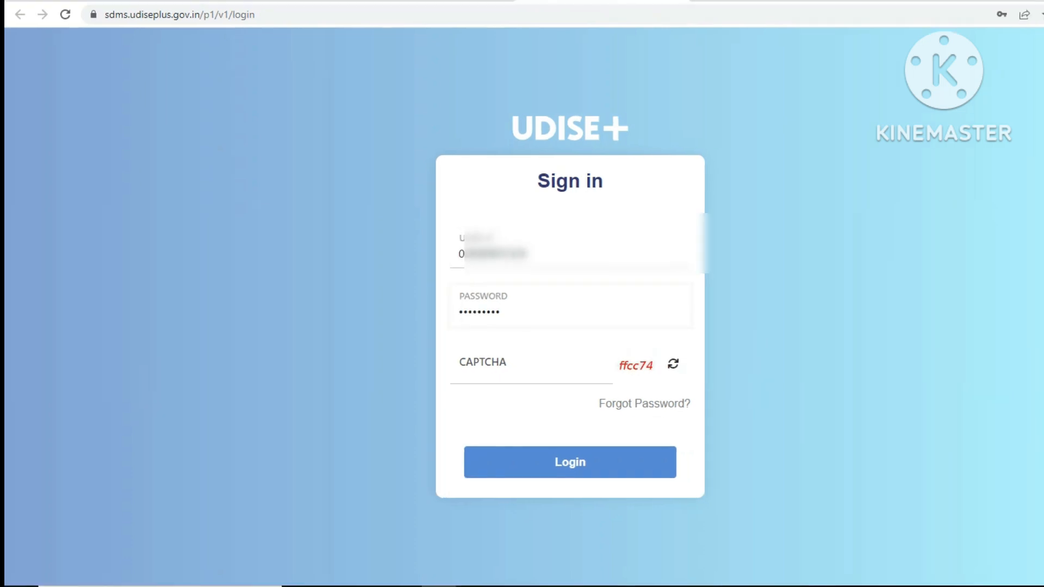
left_click(466, 370)
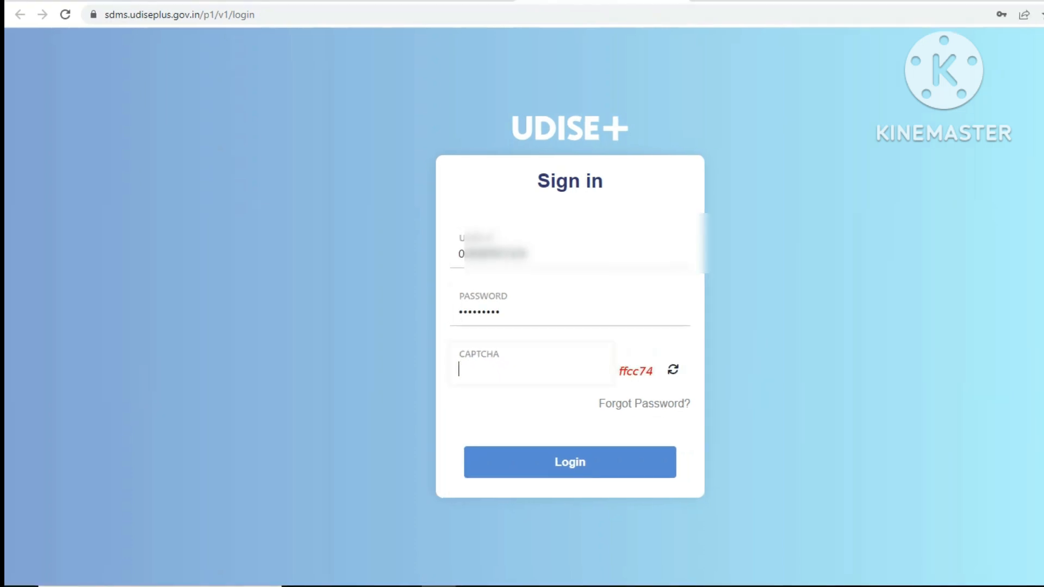
type("ff")
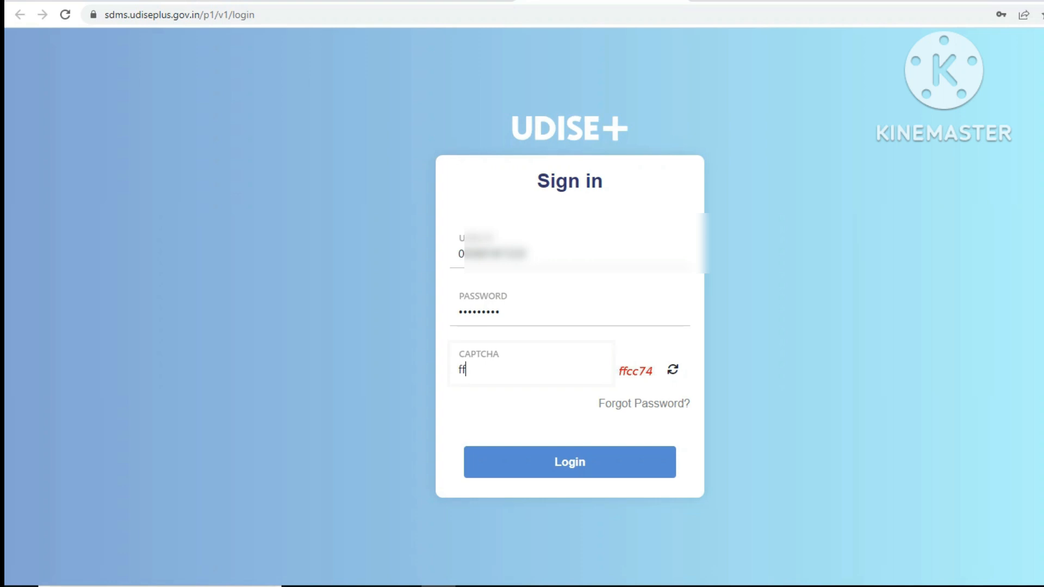
type("cc74")
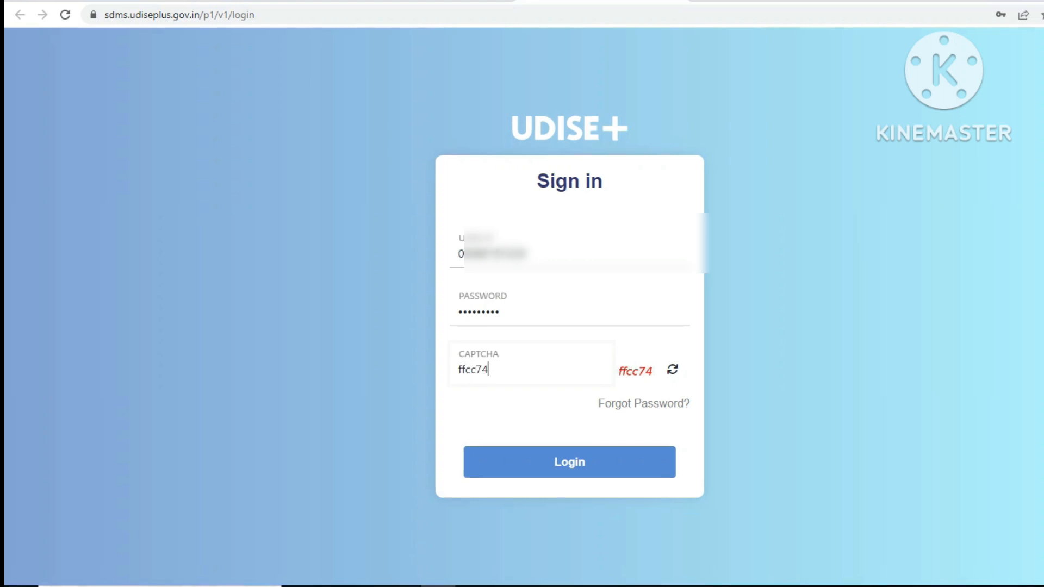
left_click(569, 462)
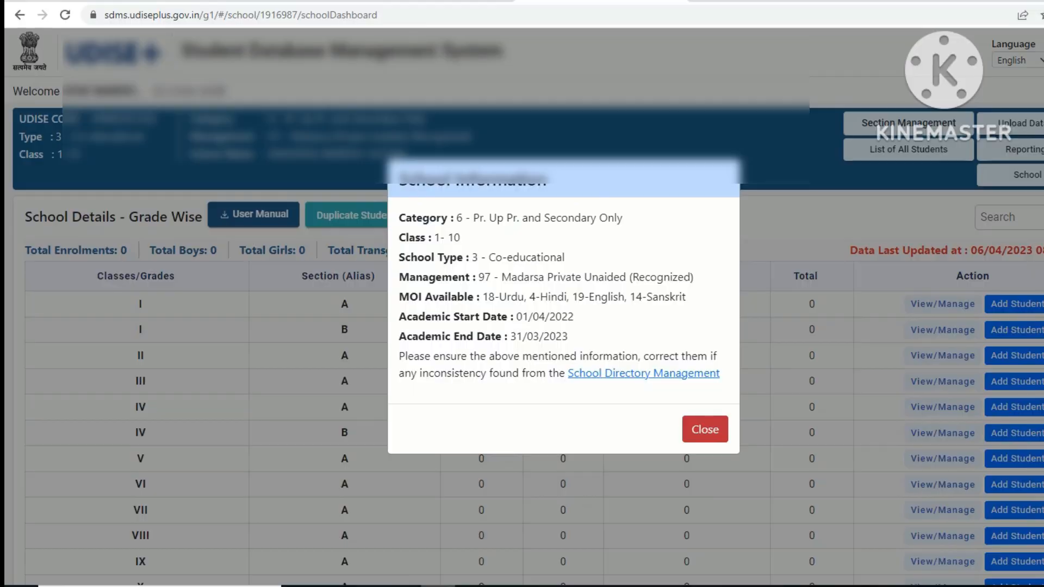
left_click(705, 429)
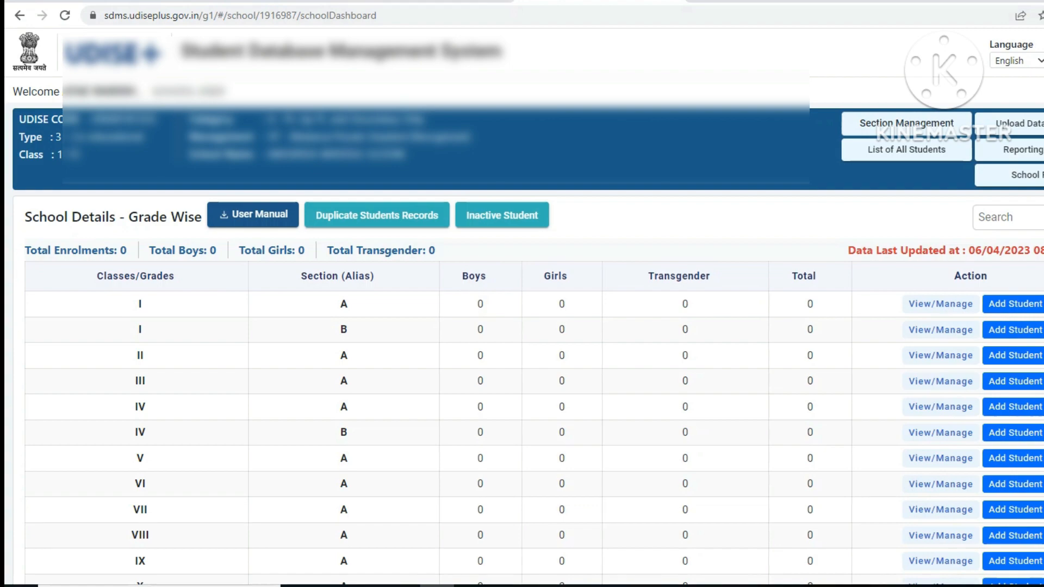
Step: Start a new student entry from the Class I, Section A row of the grade table
mouse_move(506, 586)
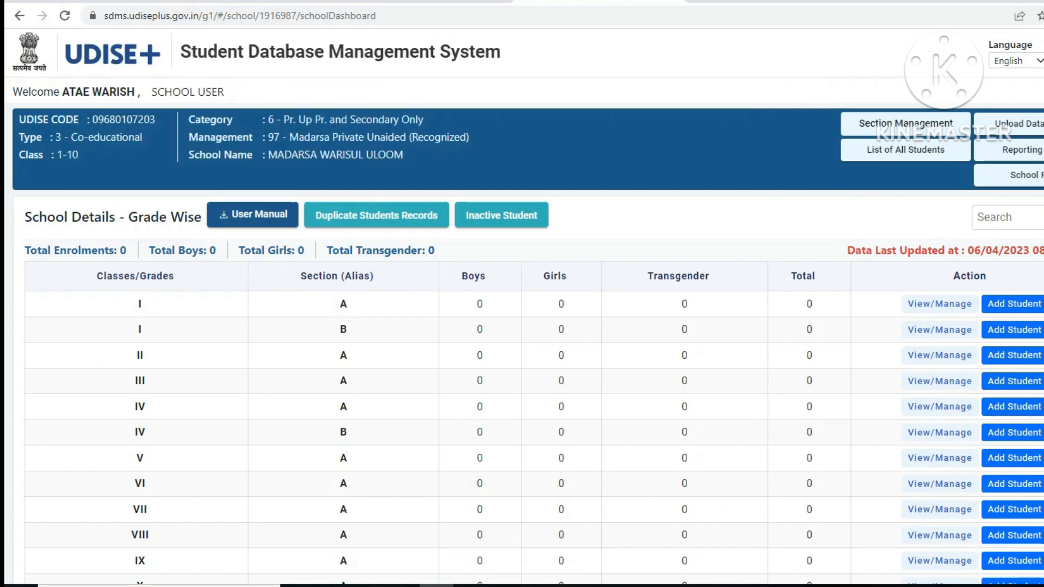
scroll(522, 326, "down", 2)
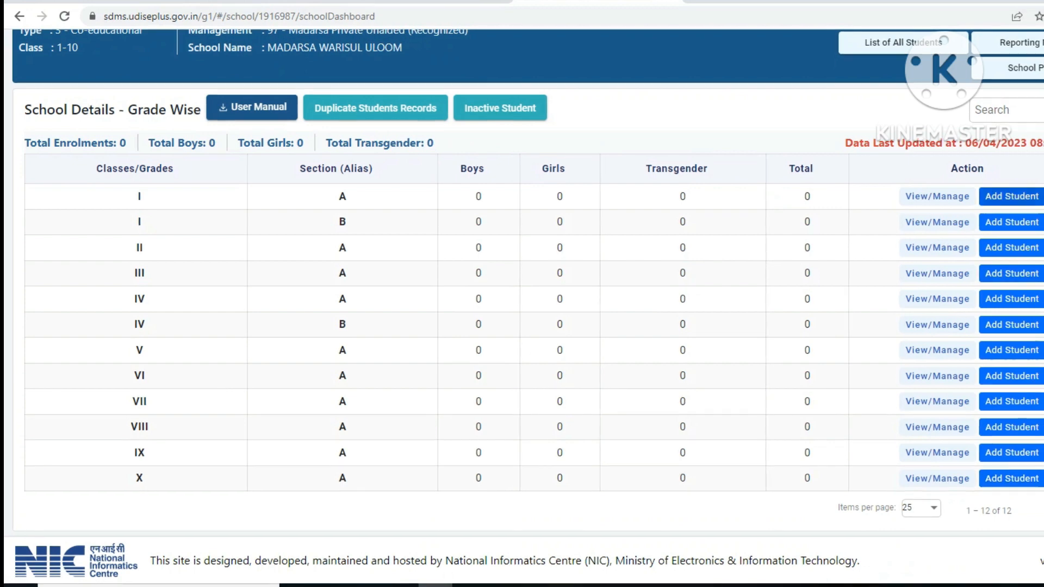
left_click(1011, 197)
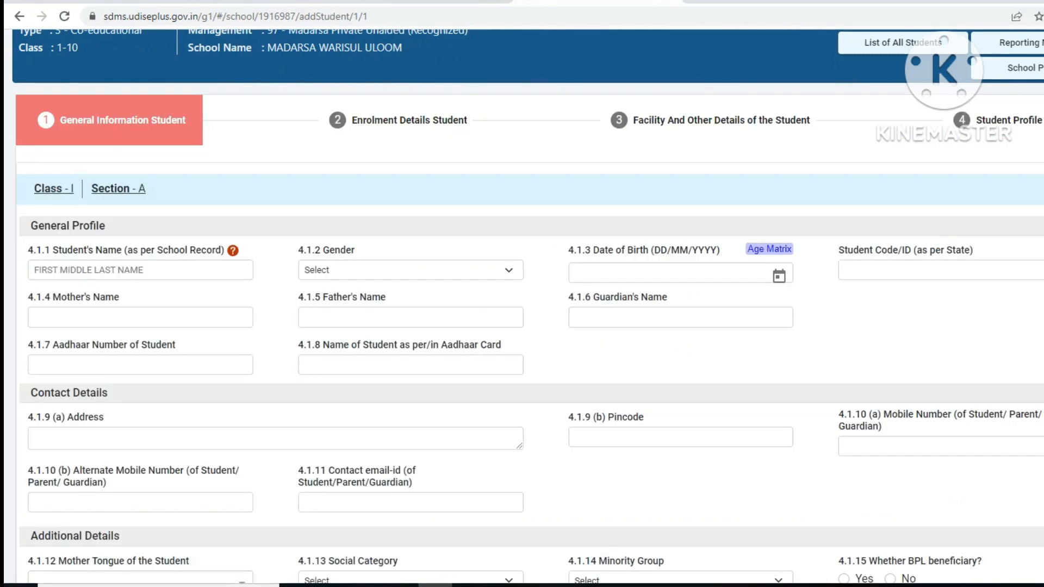
Step: Enter the student's name as ABCD and set gender to Male
left_click(140, 270)
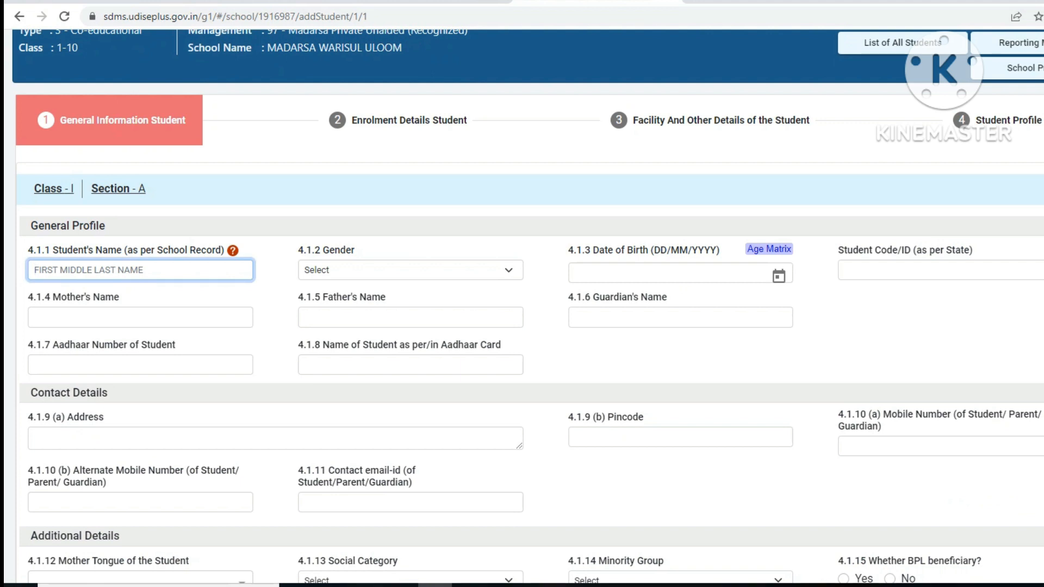
type("AB")
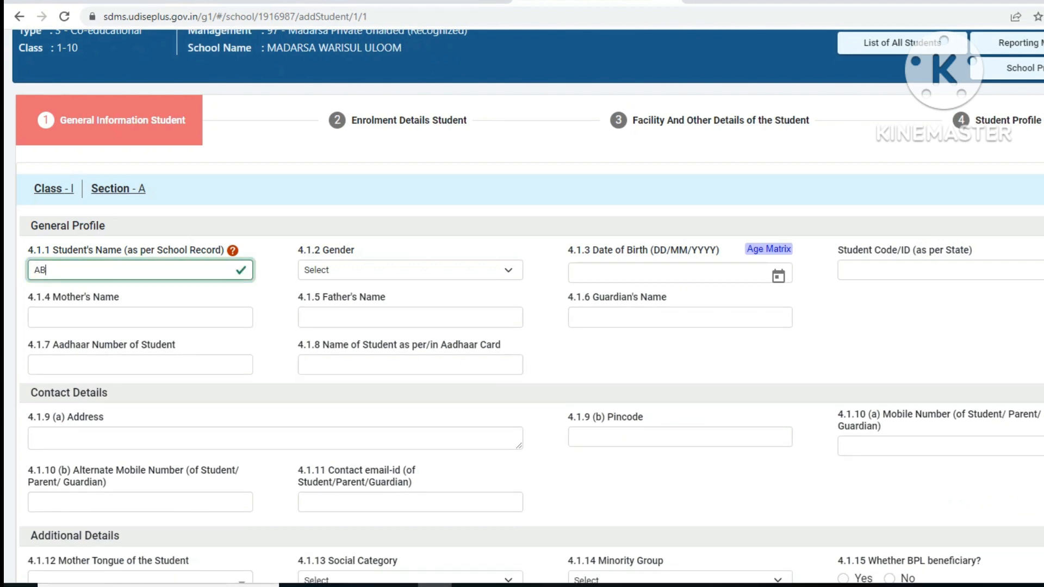
type("CD")
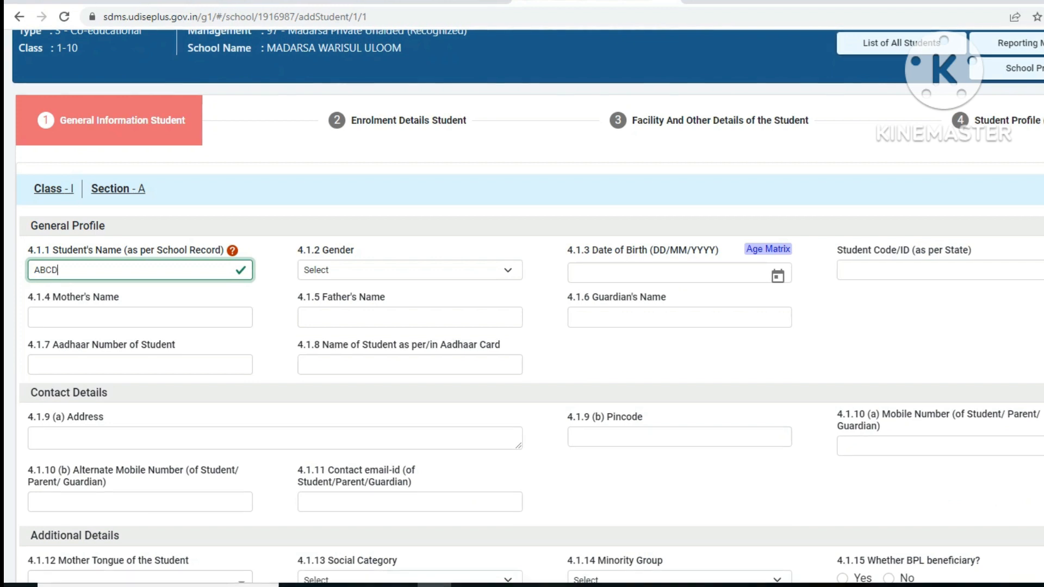
left_click(410, 270)
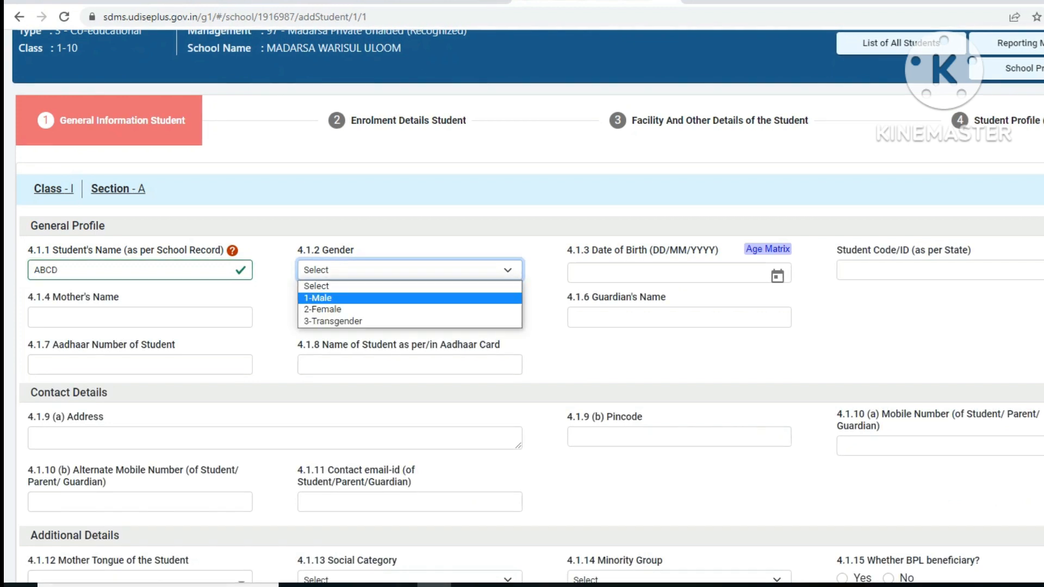
left_click(320, 299)
Step: Set the date of birth to 01/04/2023 using the calendar
left_click(669, 273)
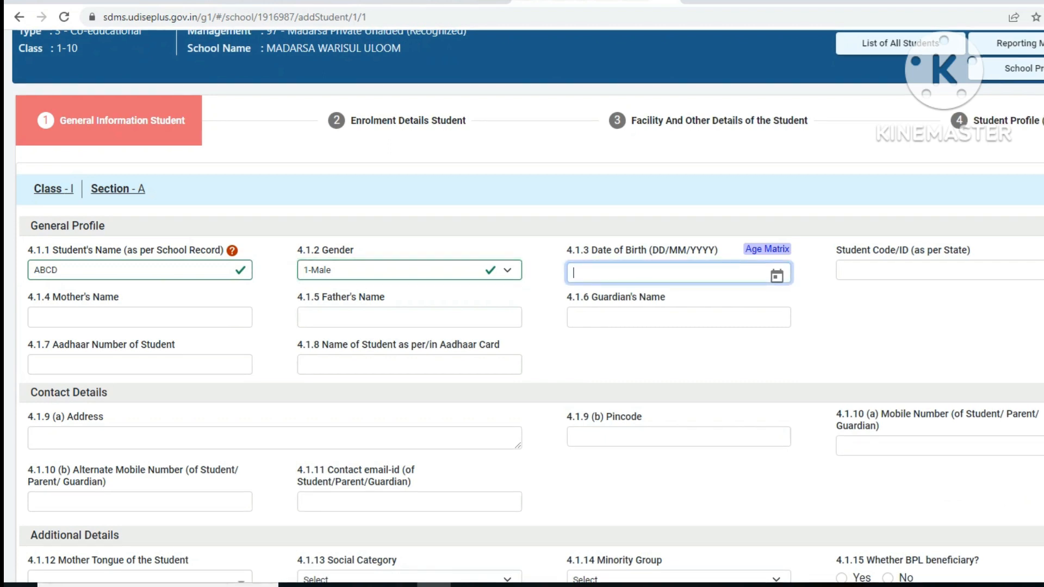
left_click(777, 276)
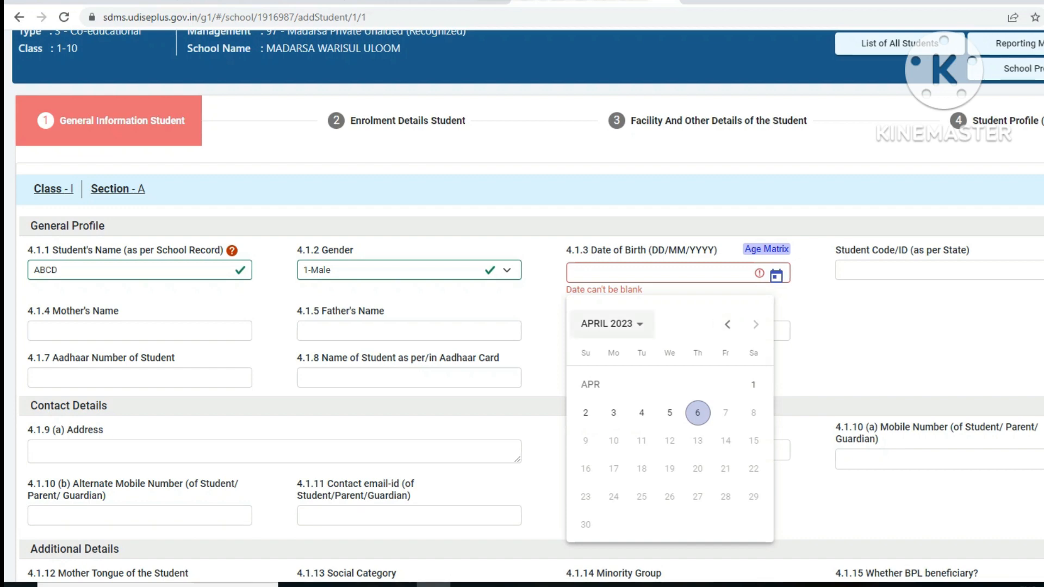
left_click(609, 324)
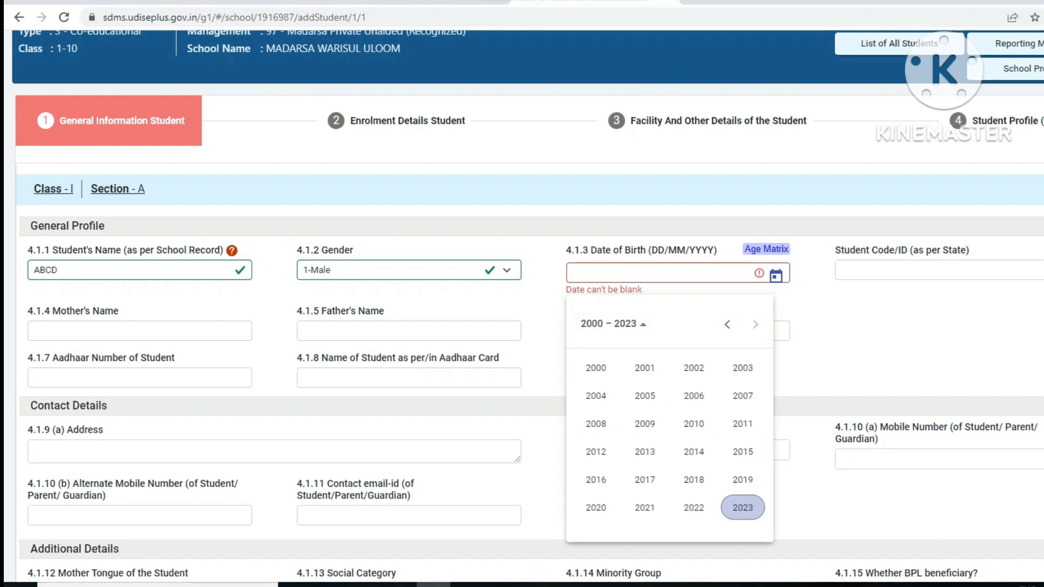
left_click(743, 507)
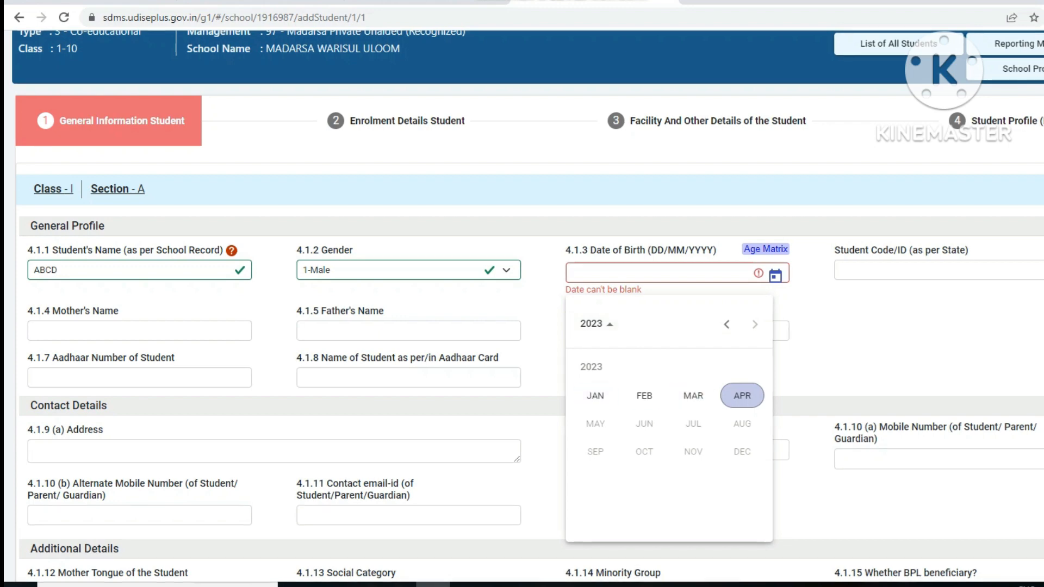
left_click(742, 396)
left_click(752, 385)
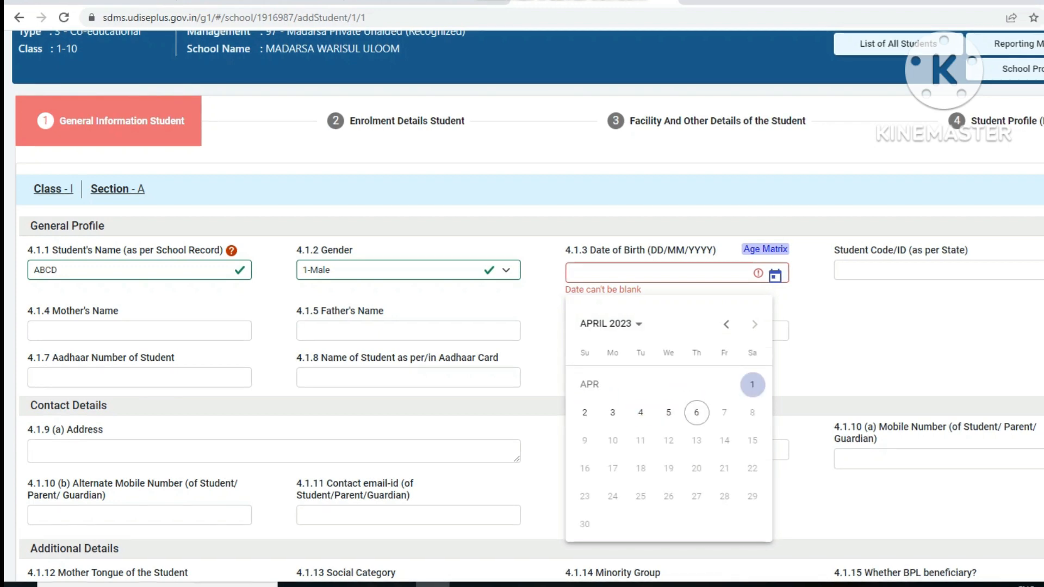
left_click(752, 384)
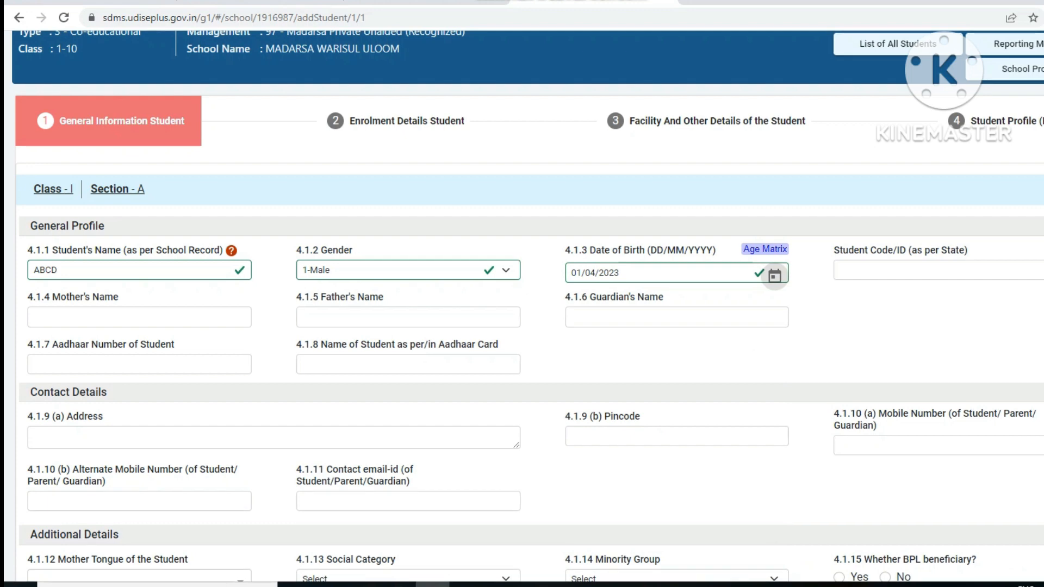
Step: Fill in Mother's, Father's and Guardian's Name as ABCD each
left_click(939, 270)
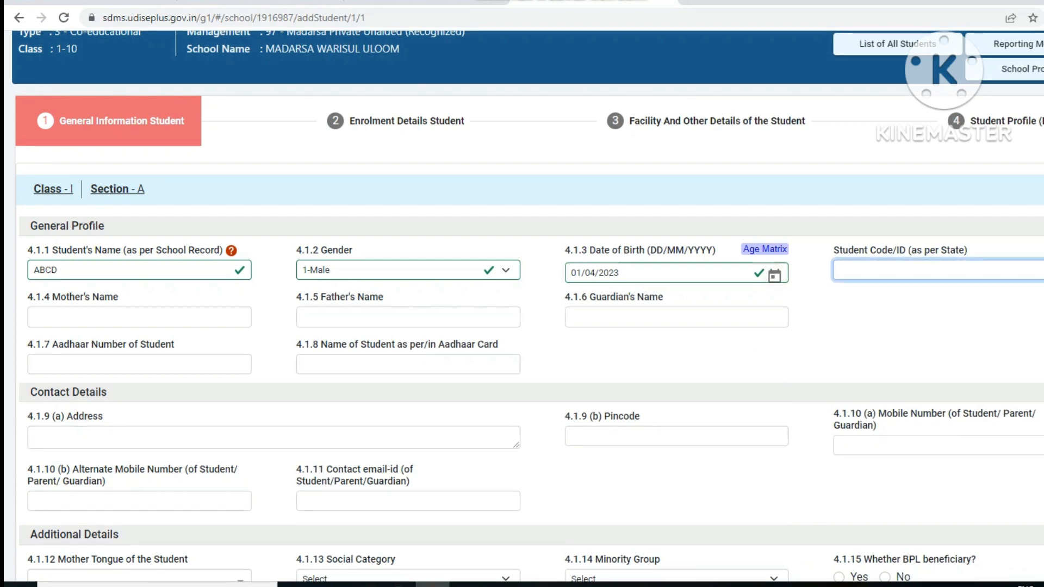
left_click(139, 317)
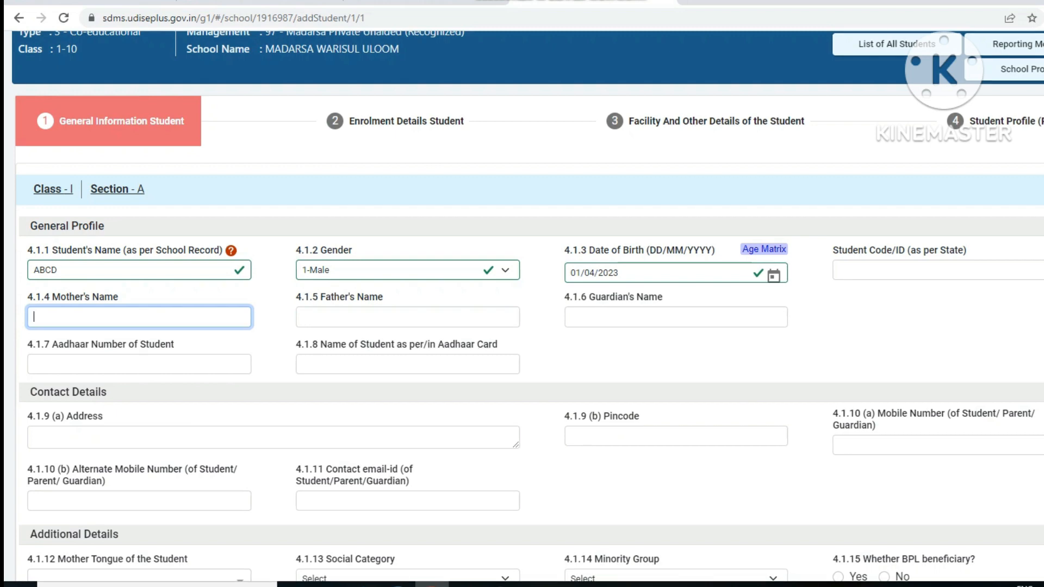
type("AB")
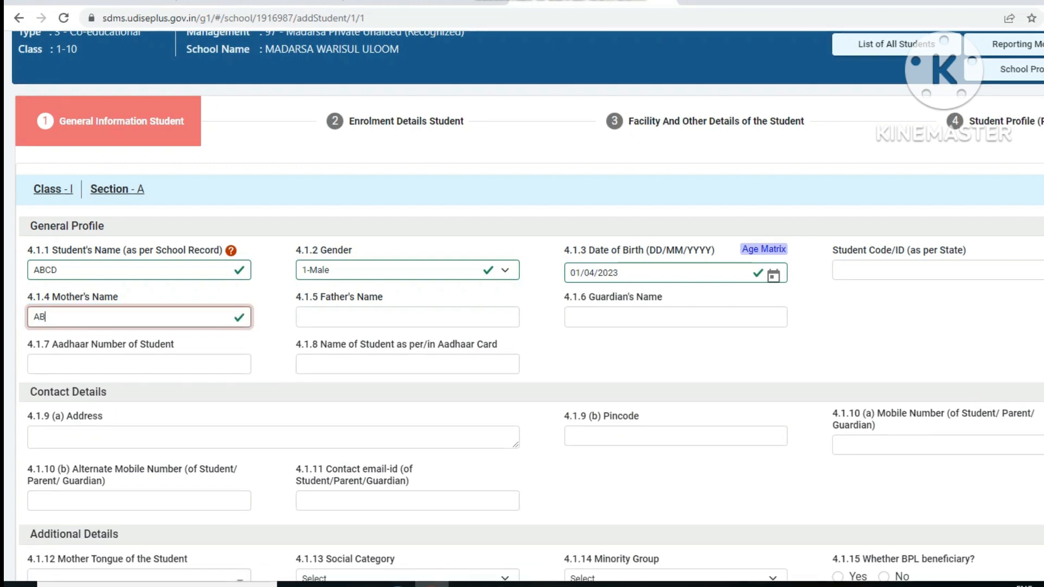
type("CD")
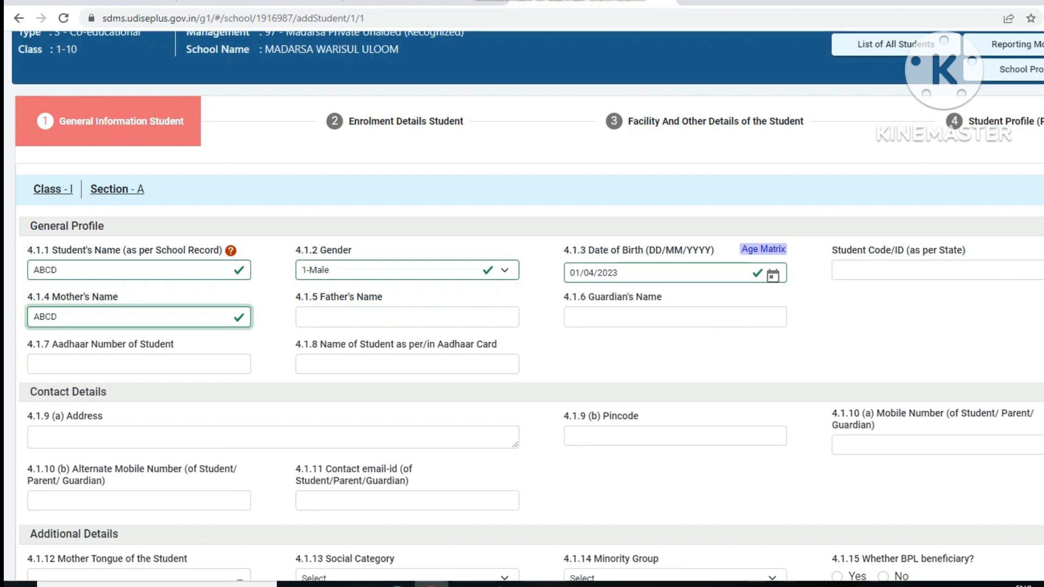
left_click(407, 317)
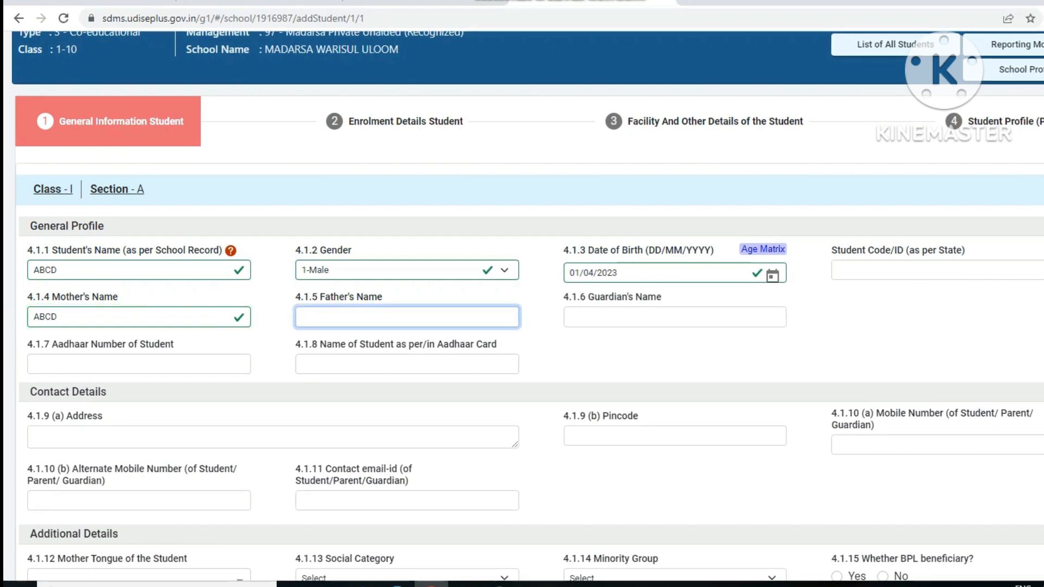
type("ABCD")
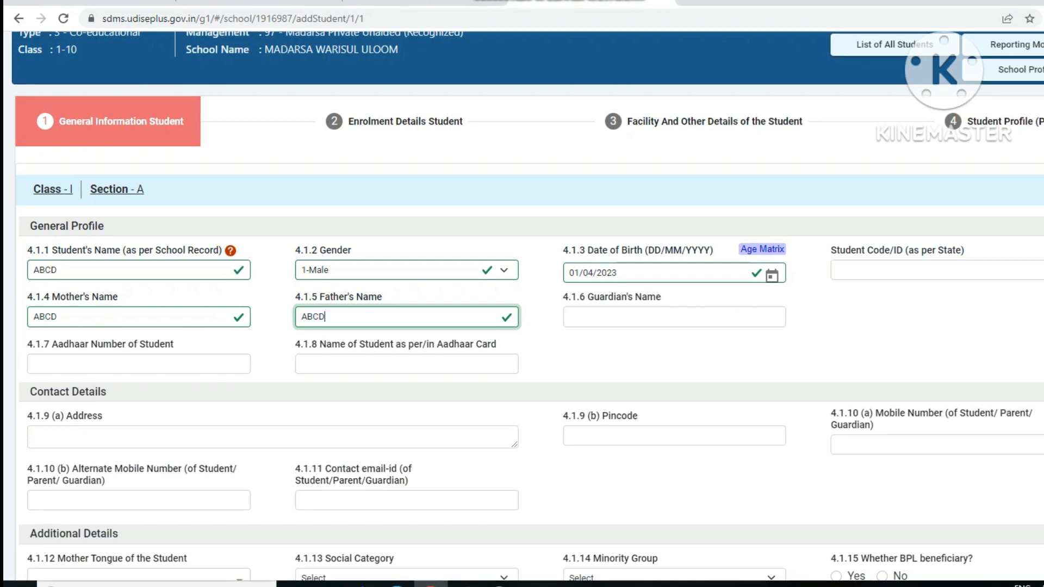
key("Tab")
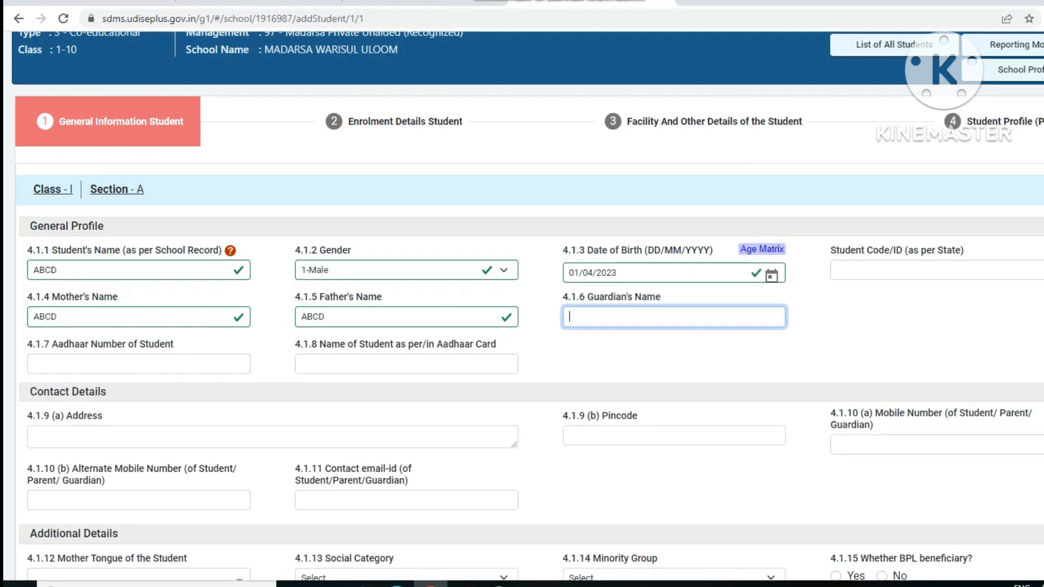
type("ABCD")
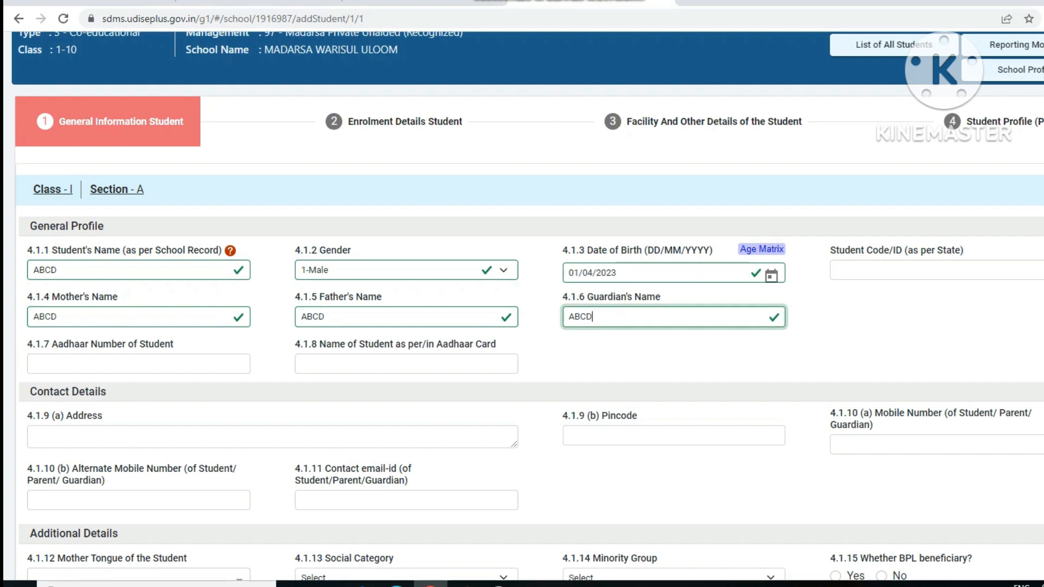
key("Tab")
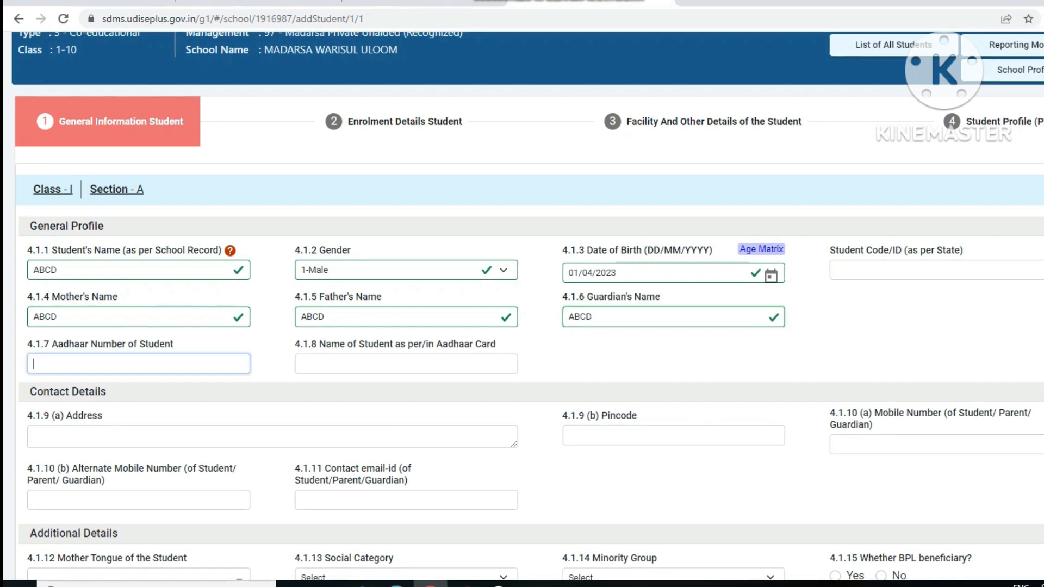
Step: Replace the rejected Aadhaar with a valid 12-digit number; enter 'ABCDABCD' as the Aadhaar-card name
type("00000")
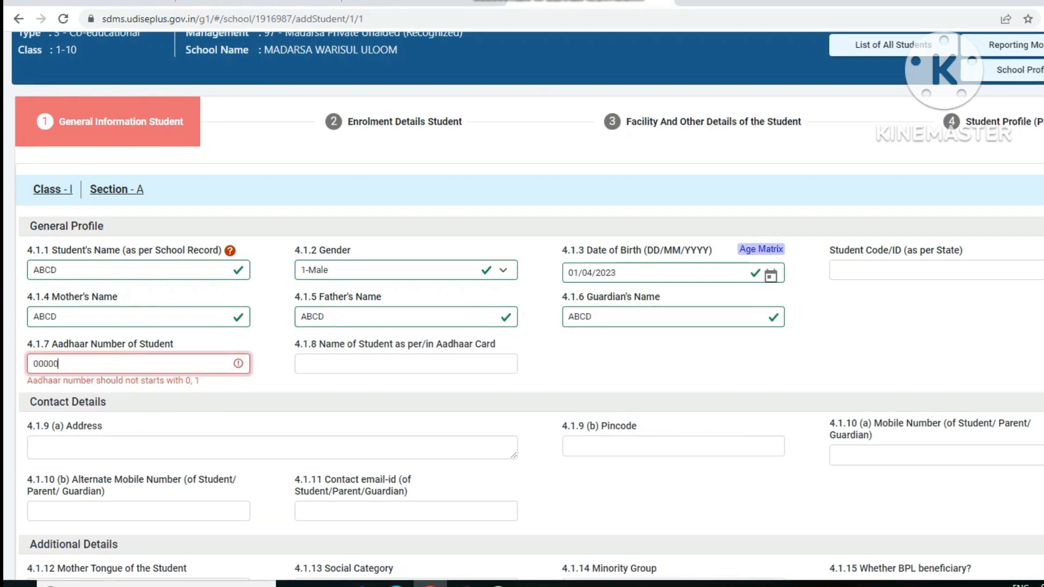
type("0000000")
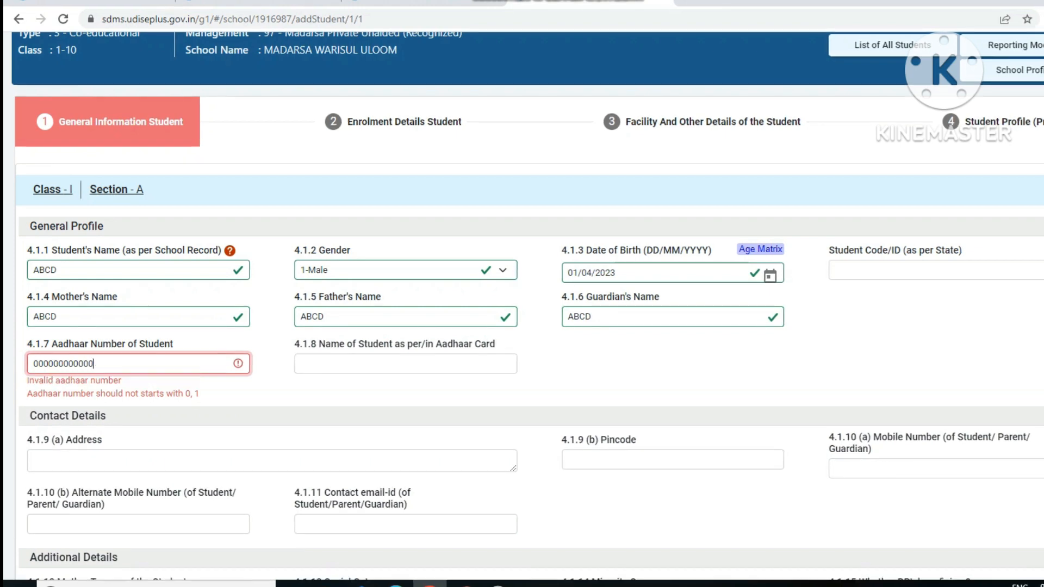
left_click(302, 364)
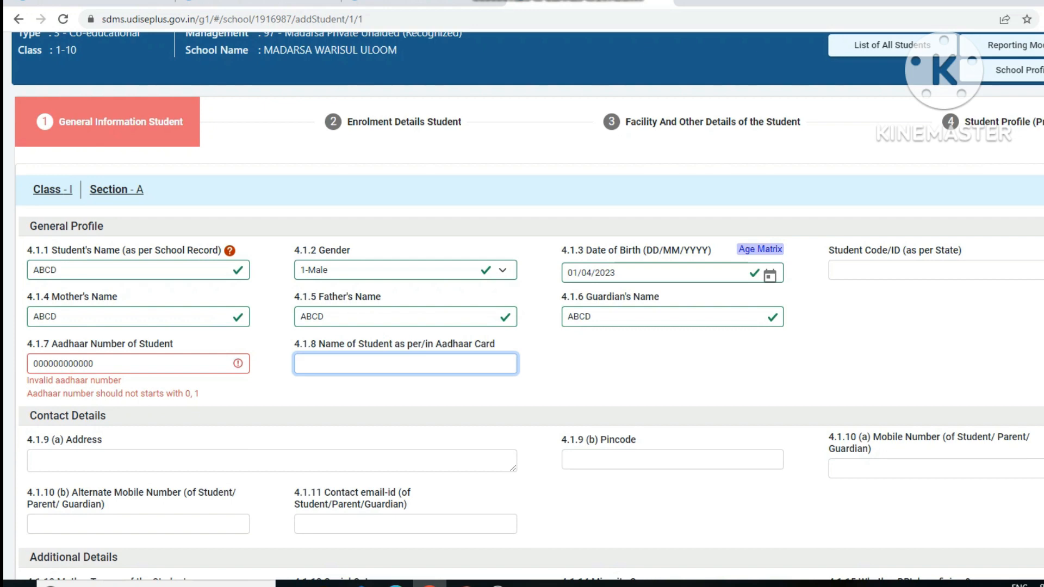
key("shift+Tab")
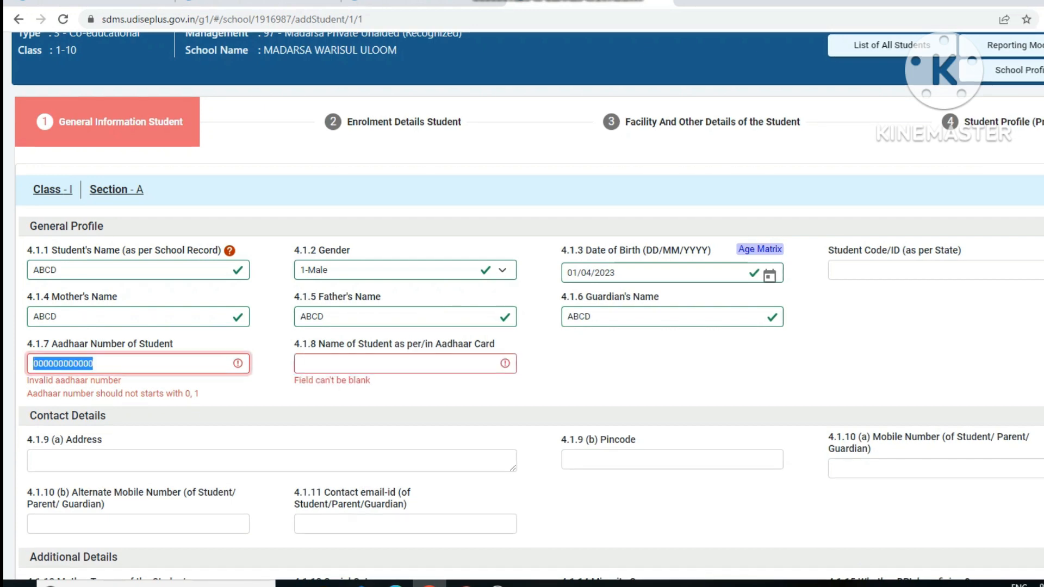
type("11223")
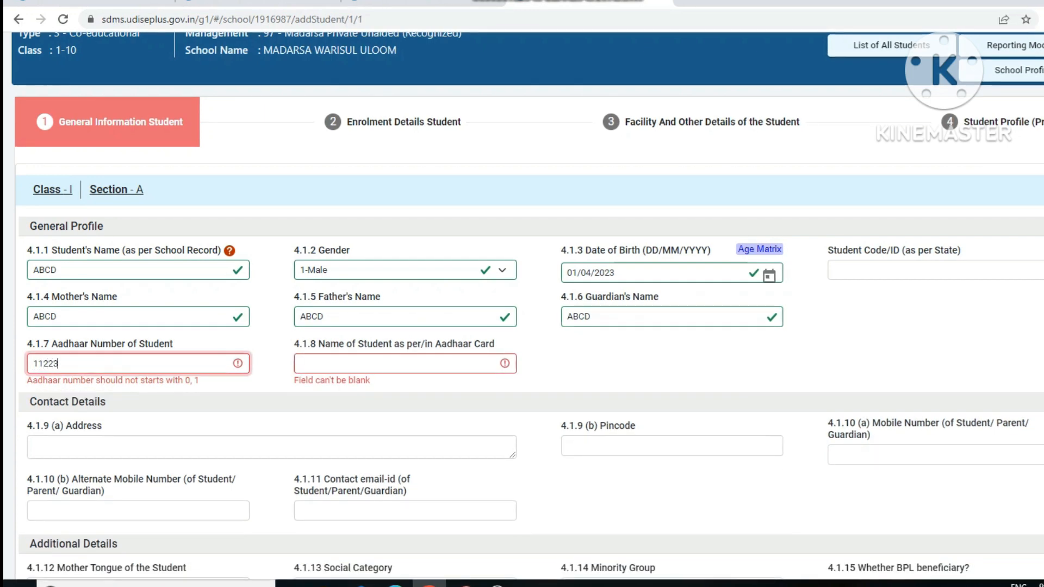
type("34455")
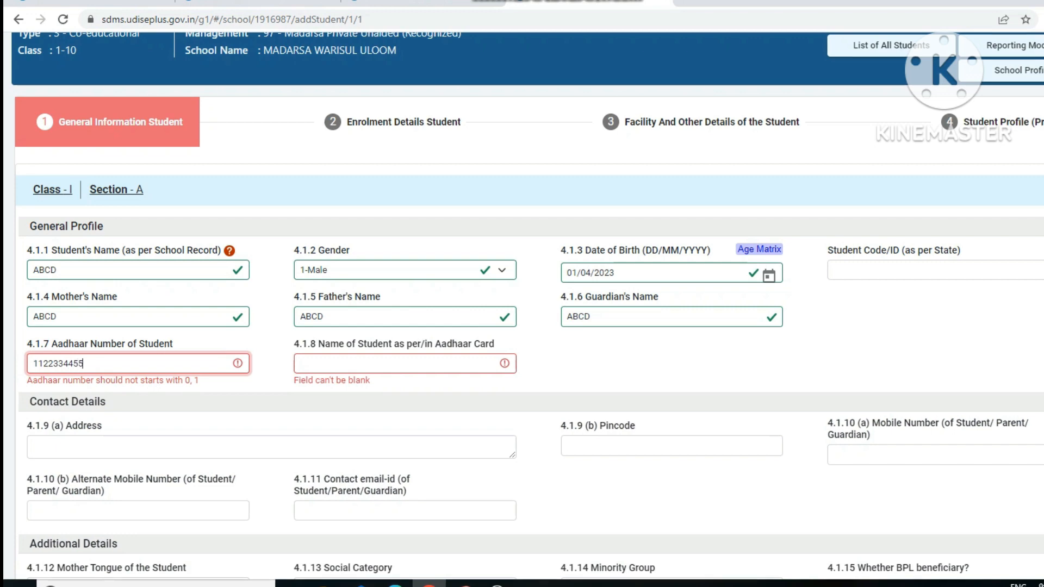
type("66")
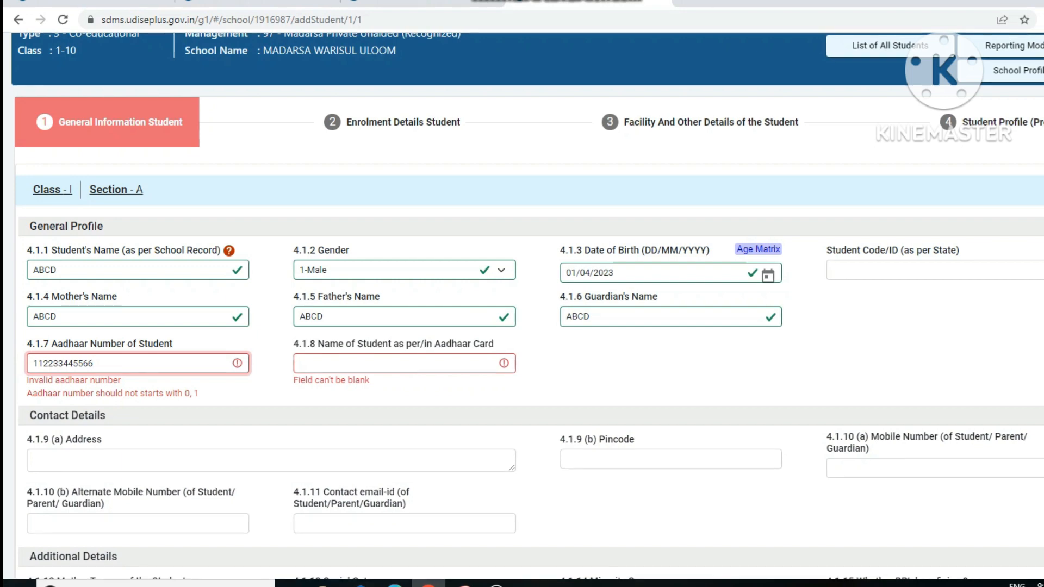
left_click(405, 364)
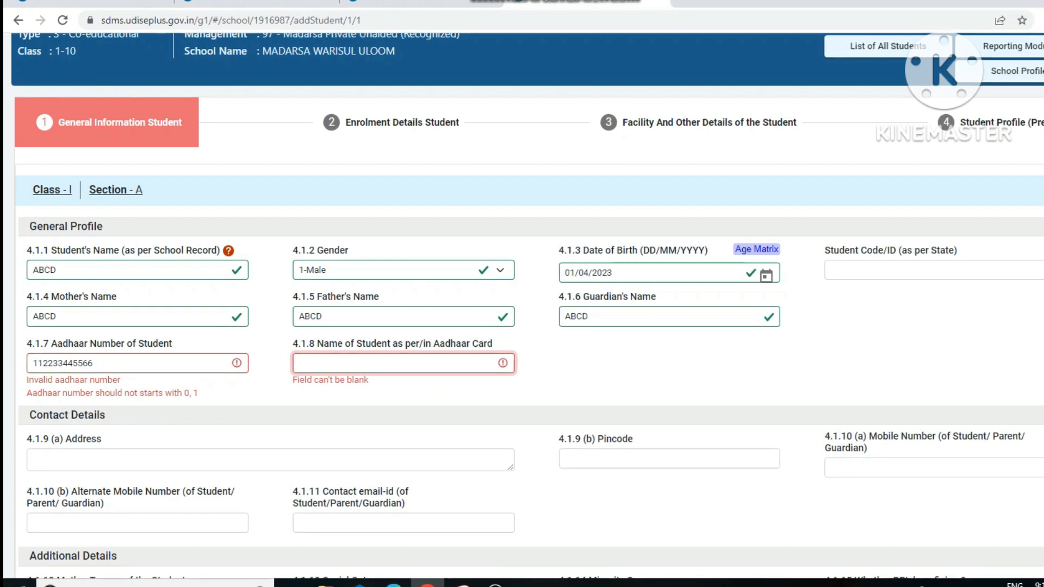
left_click_drag(97, 364, 32, 364)
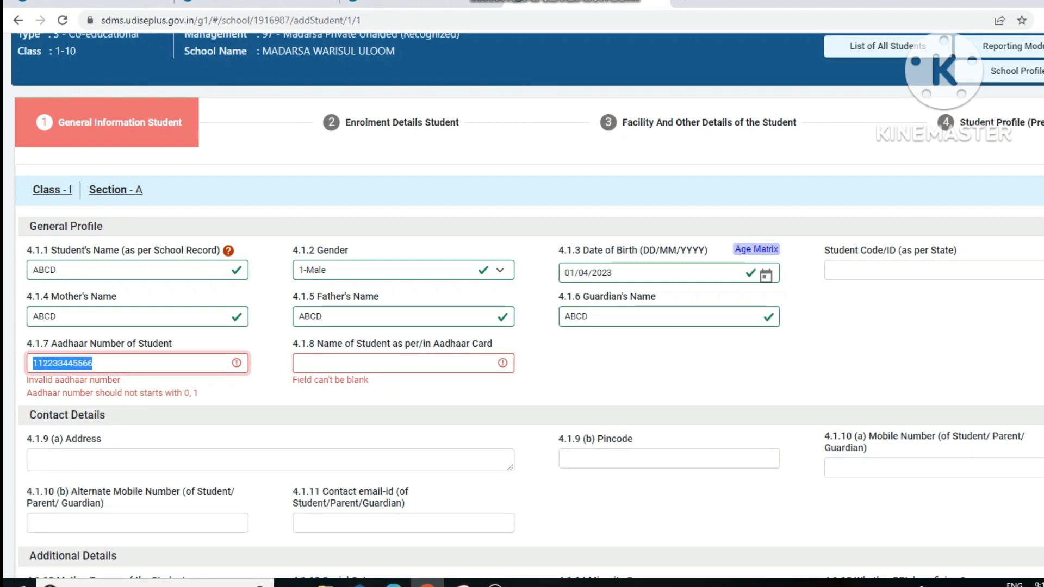
type("970")
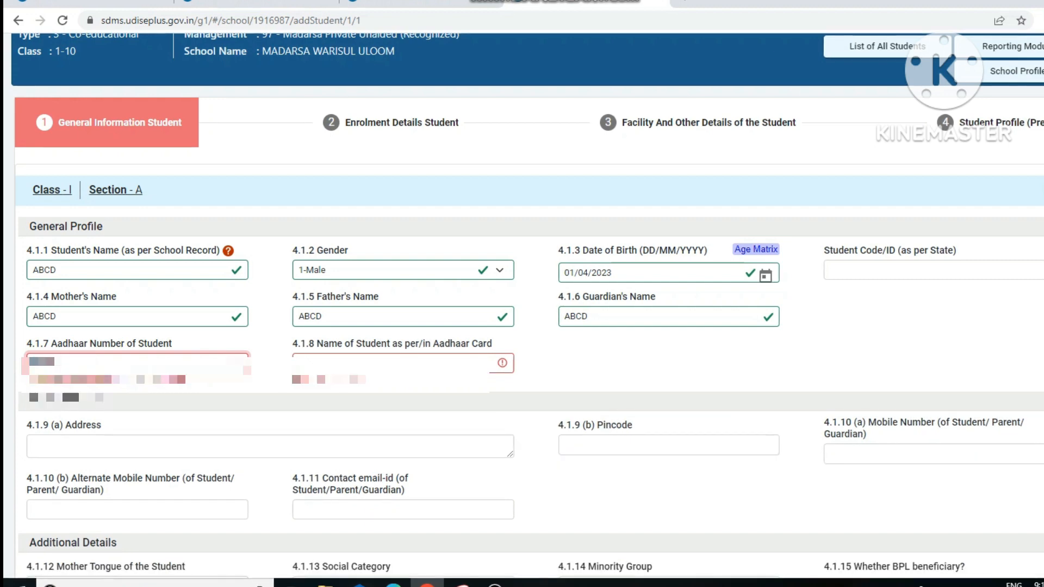
type("********")
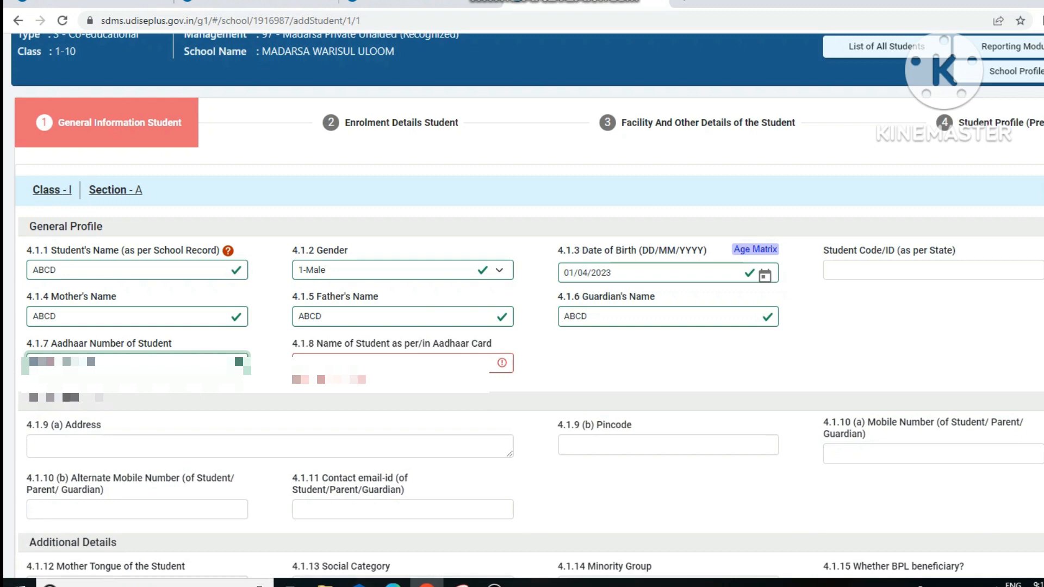
key("ctrl+a")
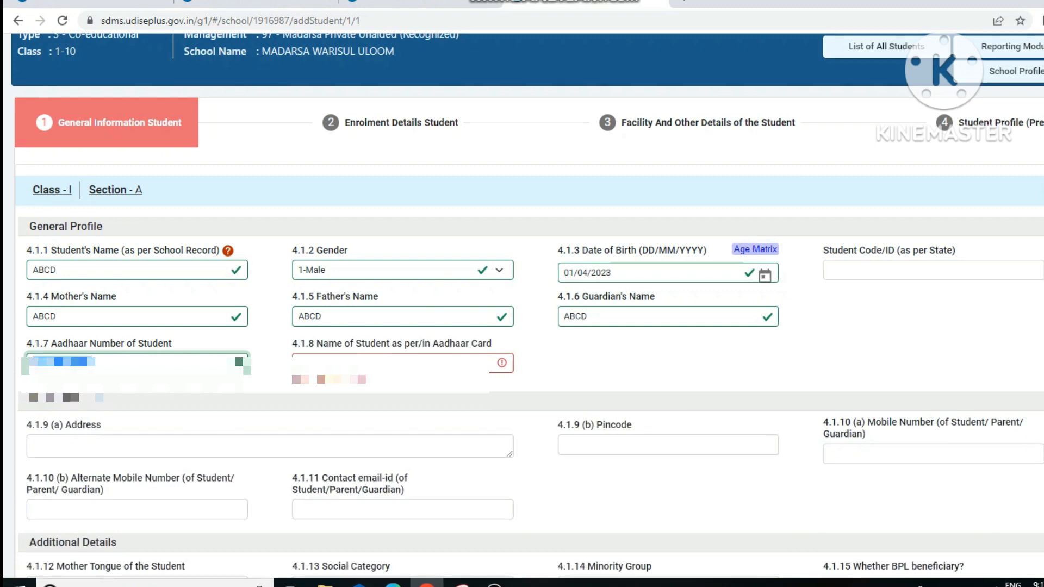
key("Tab")
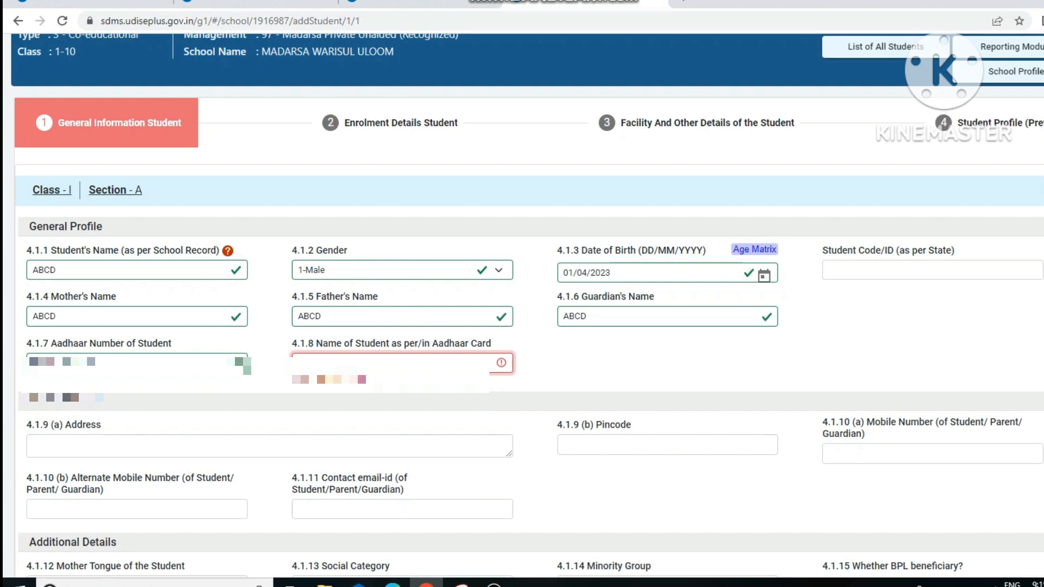
type("ABC")
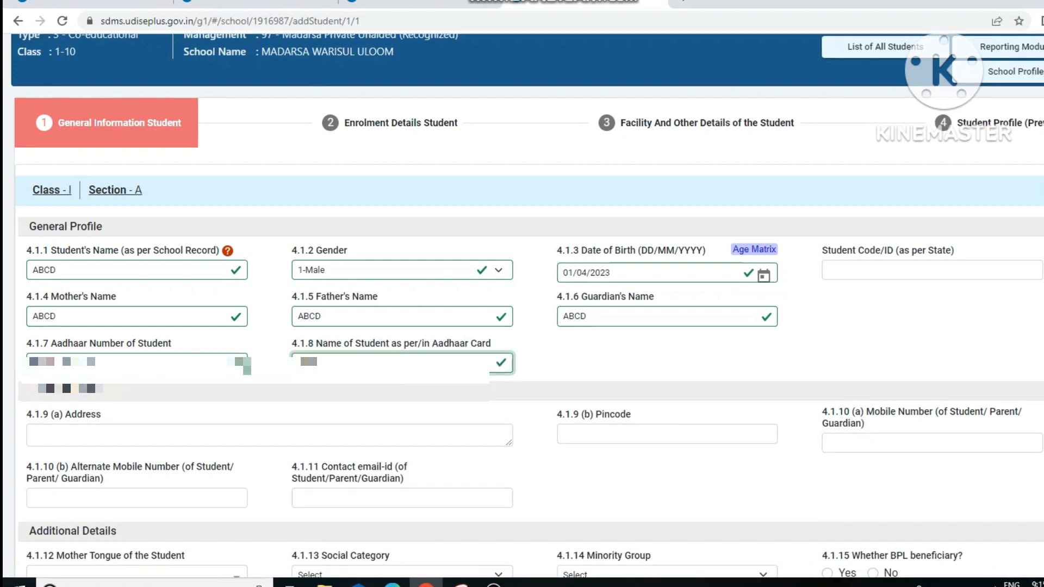
type("DABCD")
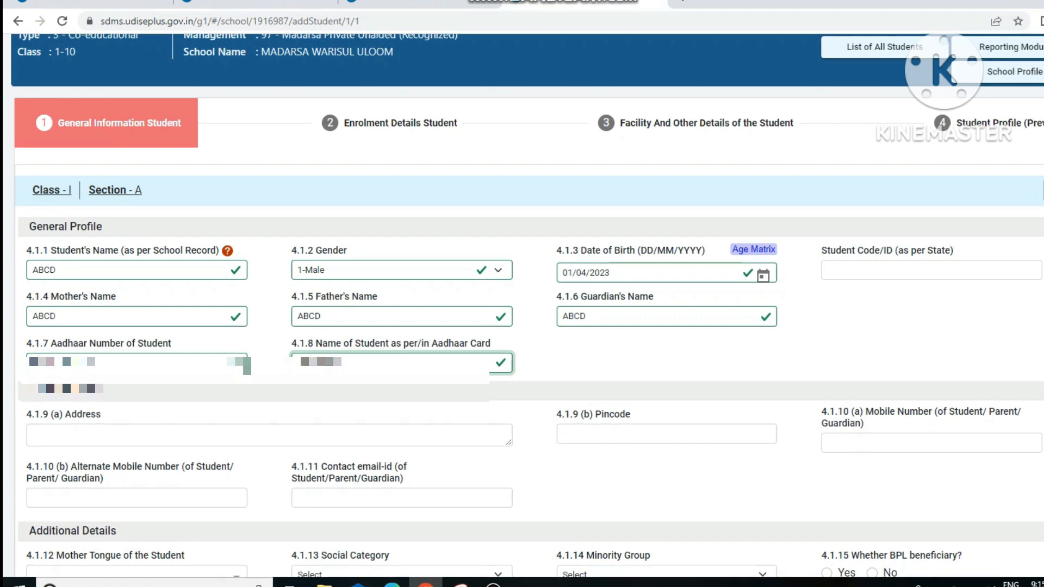
Step: Fill in the student's address and a 6-digit pincode
scroll(522, 304, "down", 4)
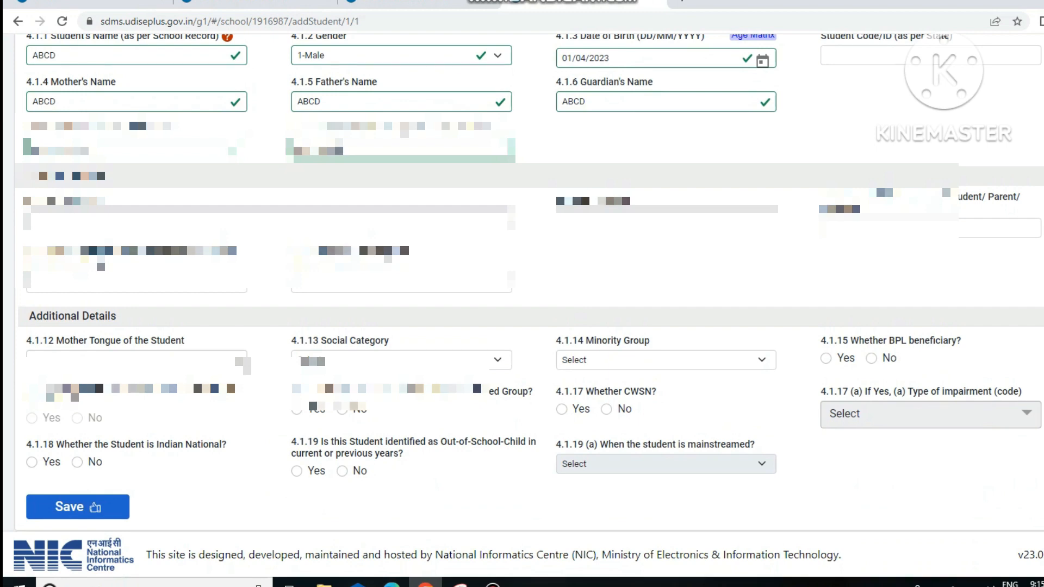
left_click(269, 221)
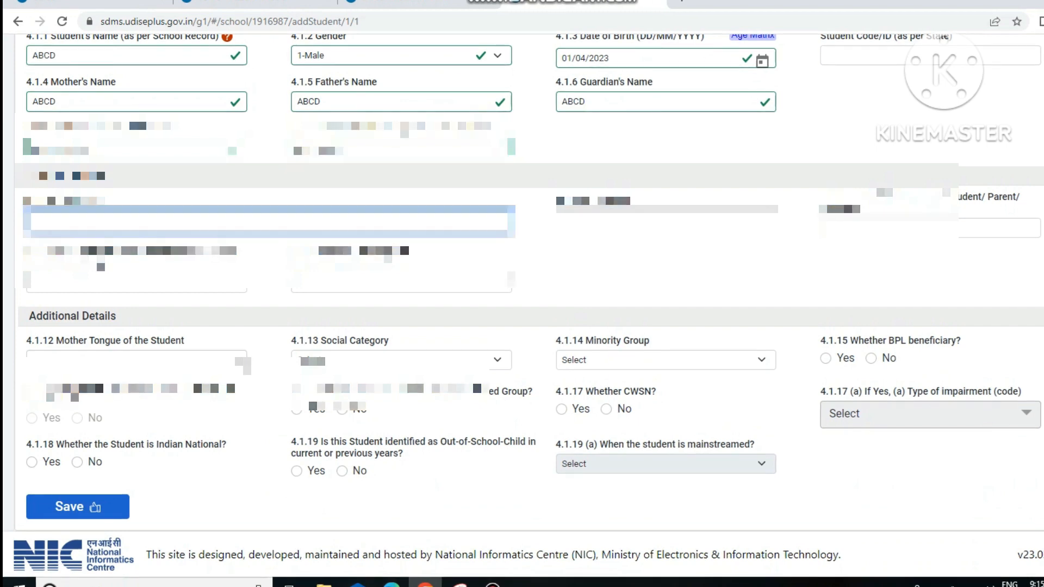
type("A")
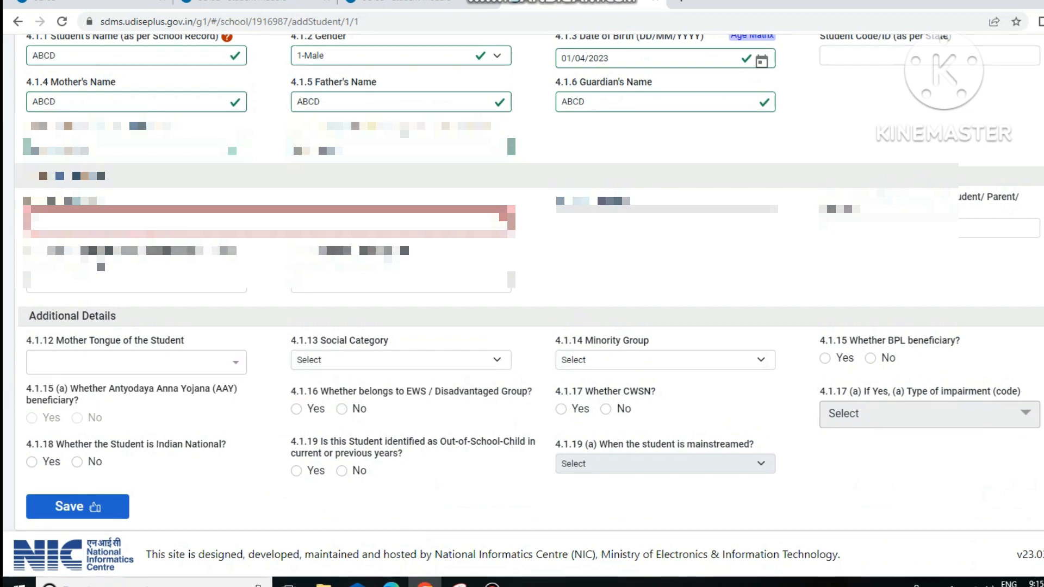
type("BCDEFG")
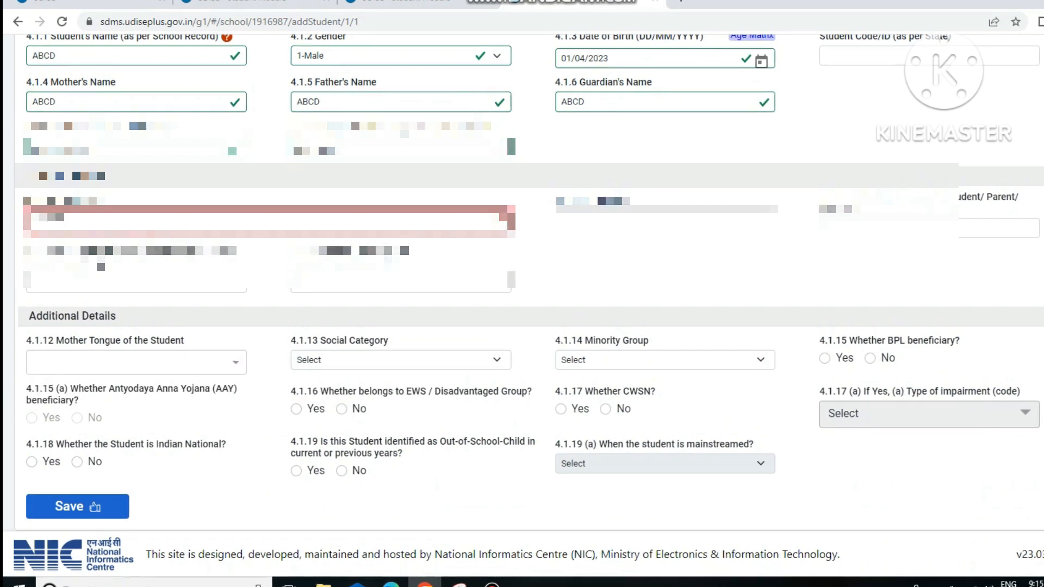
type("HIJ")
key("Tab")
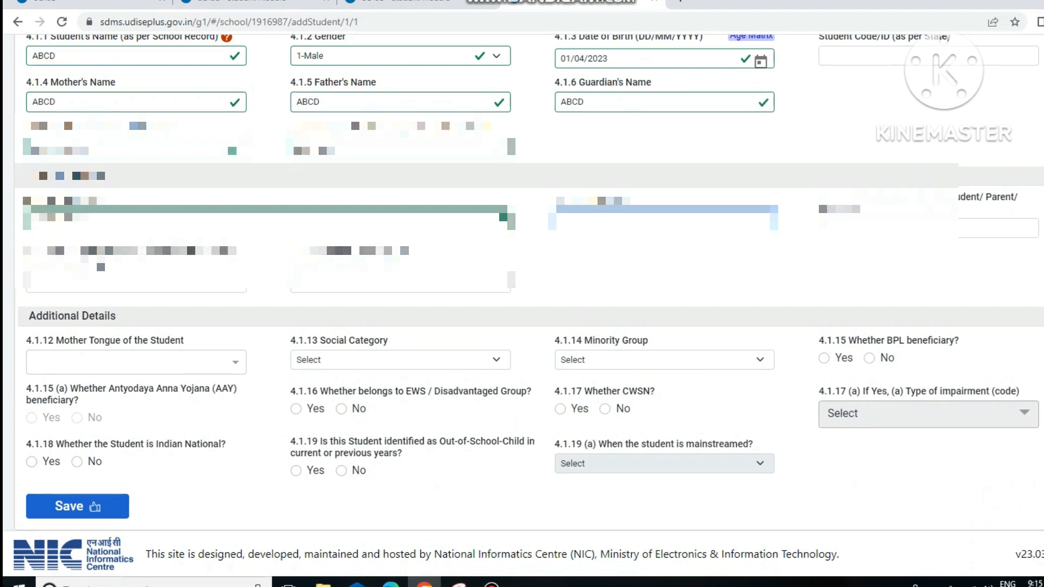
type("123456")
key("Tab")
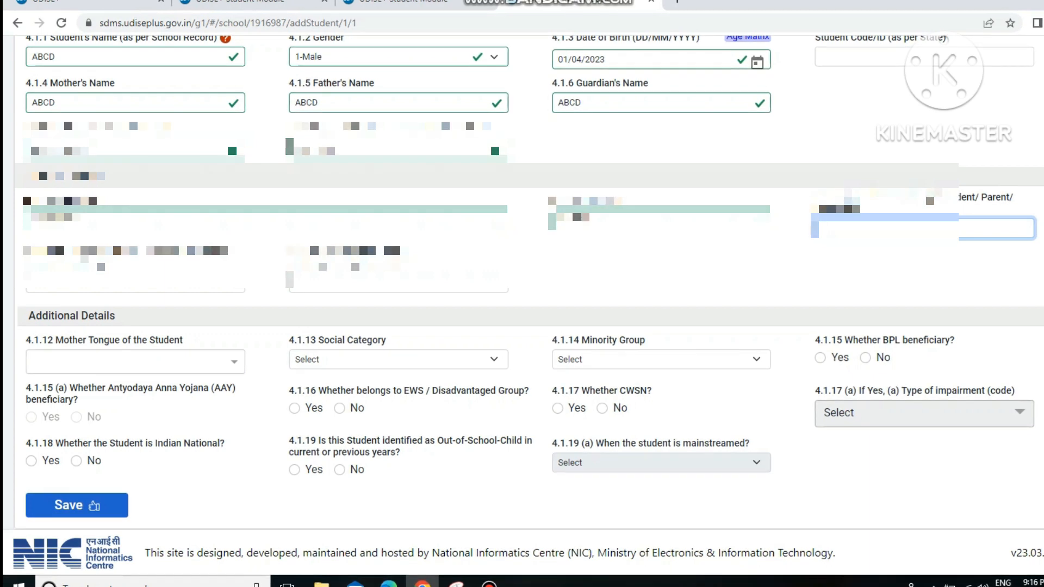
Step: Replace the too-short mobile number with a valid 10-digit number
type("9")
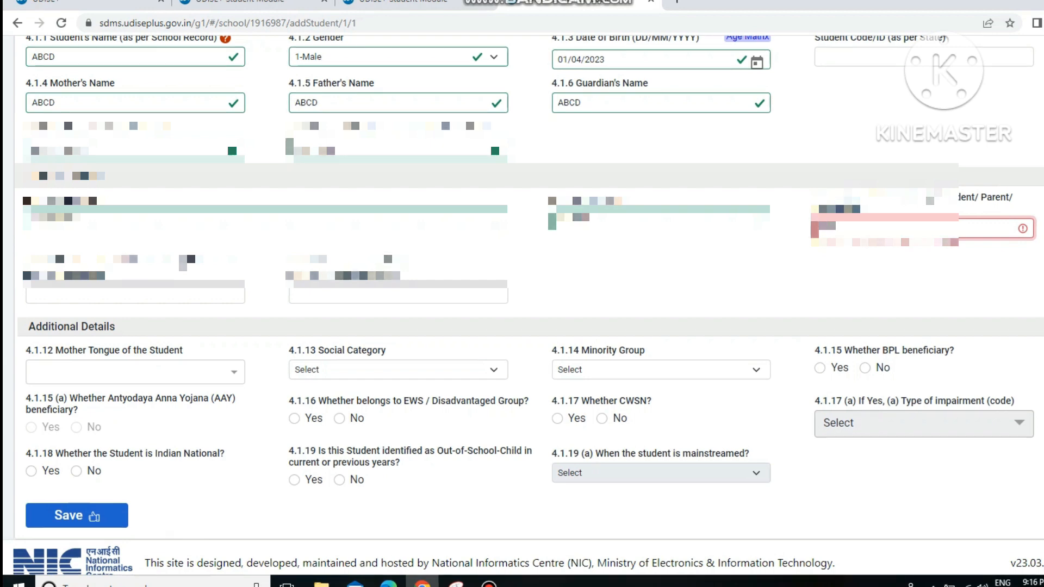
key("Tab")
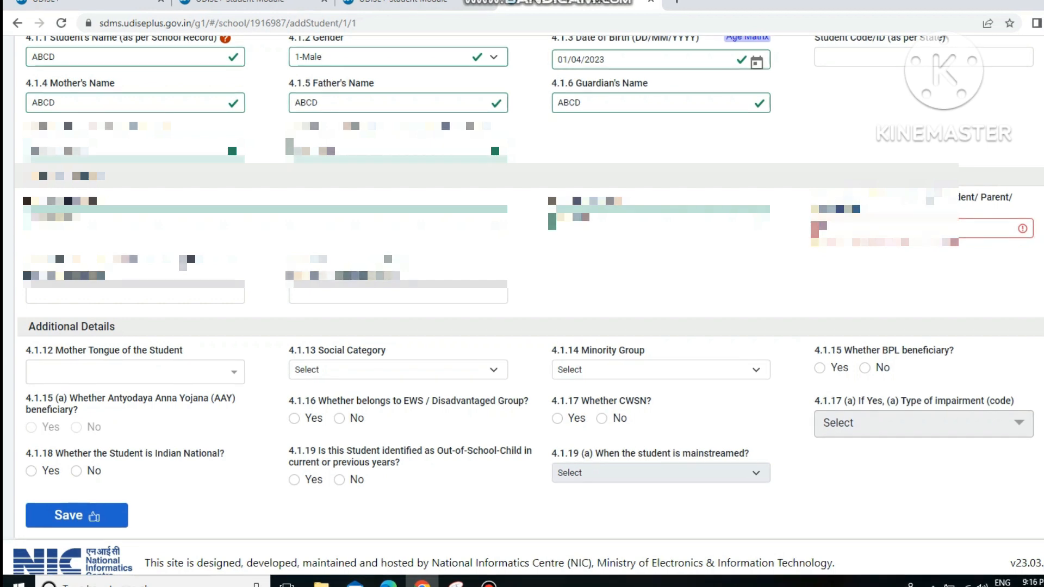
left_click_drag(831, 229, 817, 228)
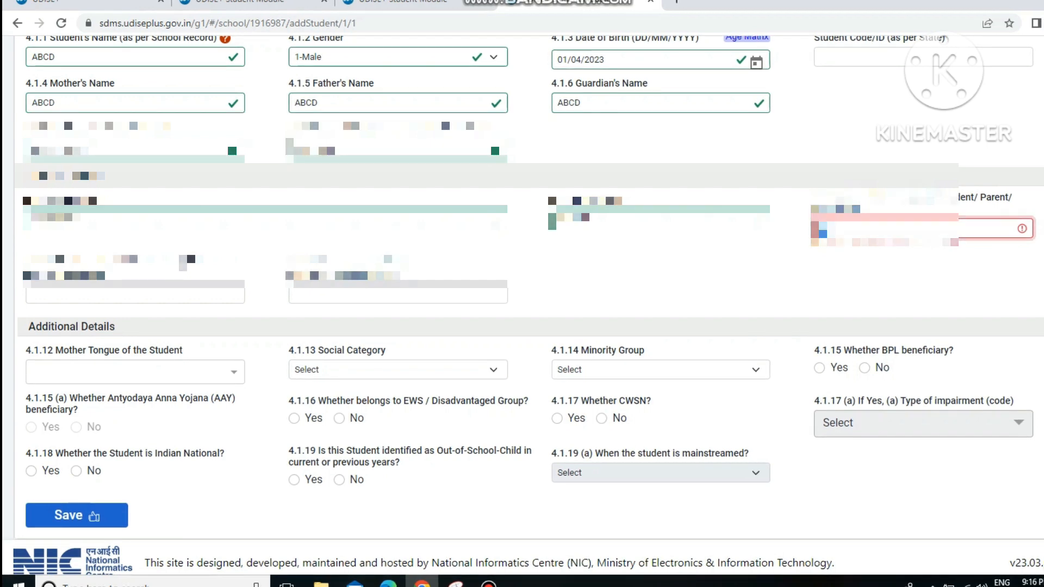
type("9999999999")
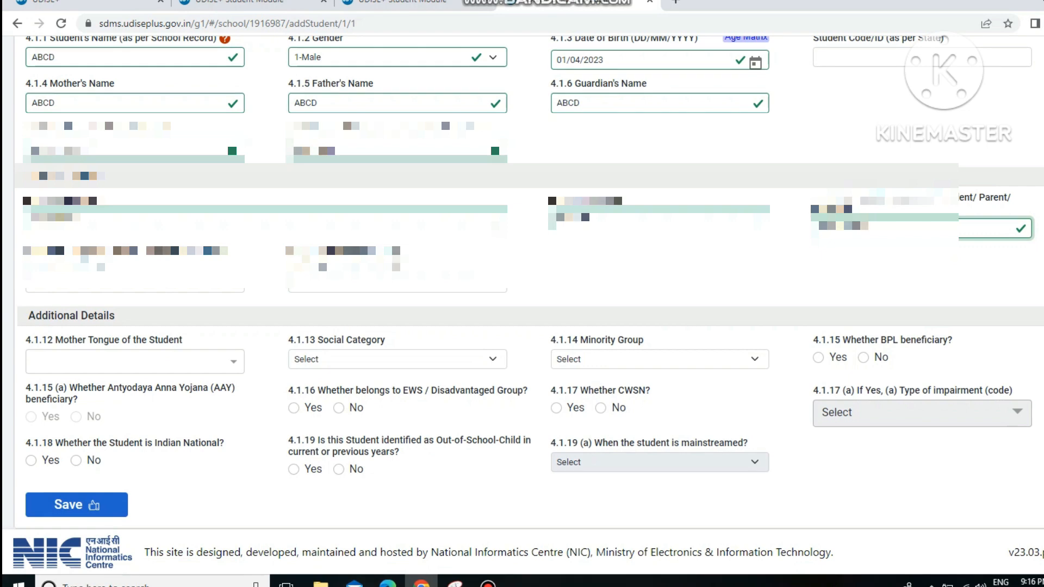
left_click(135, 282)
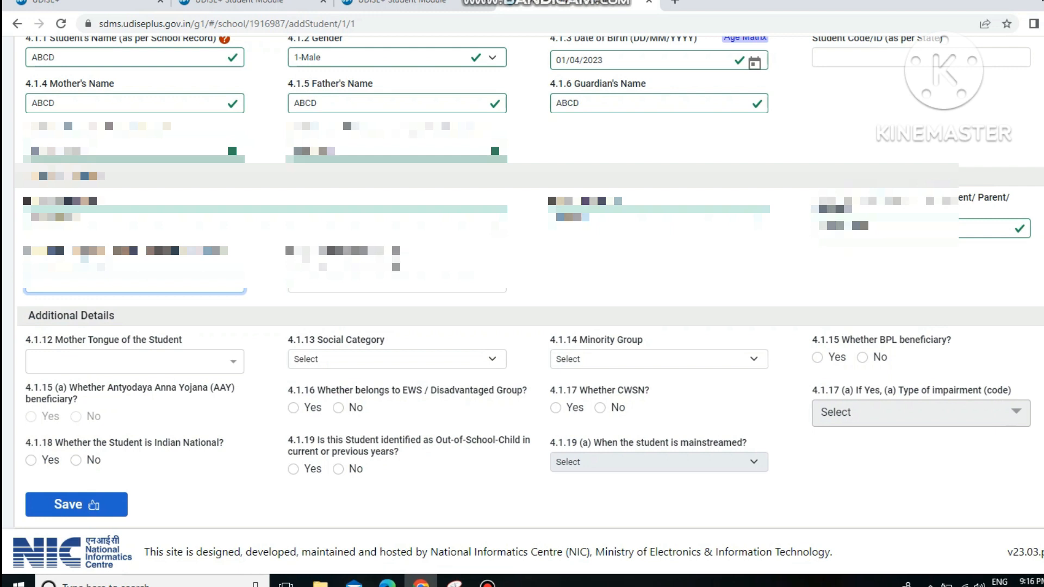
double_click(844, 227)
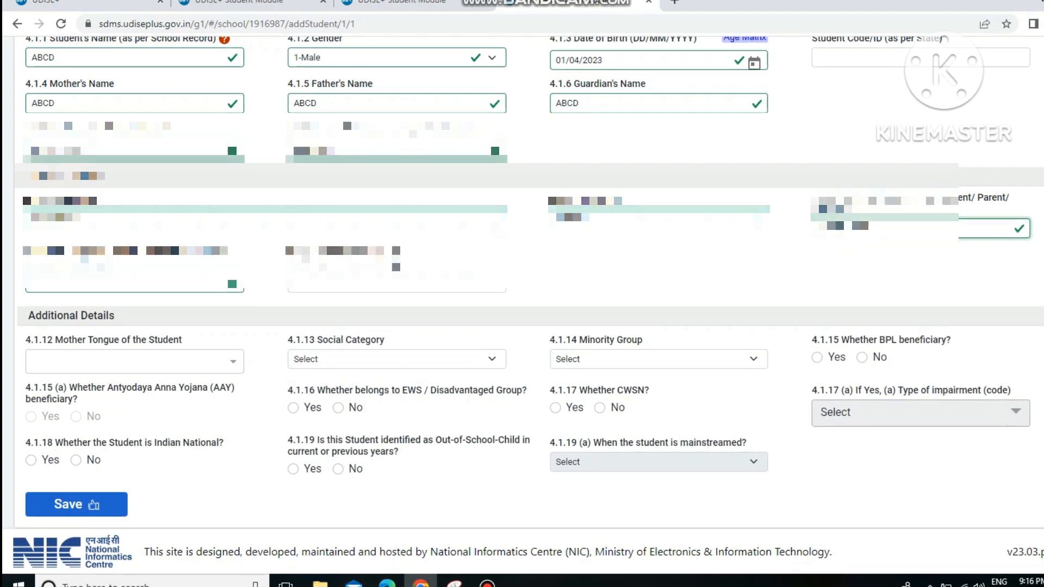
key("BackSpace")
type("999")
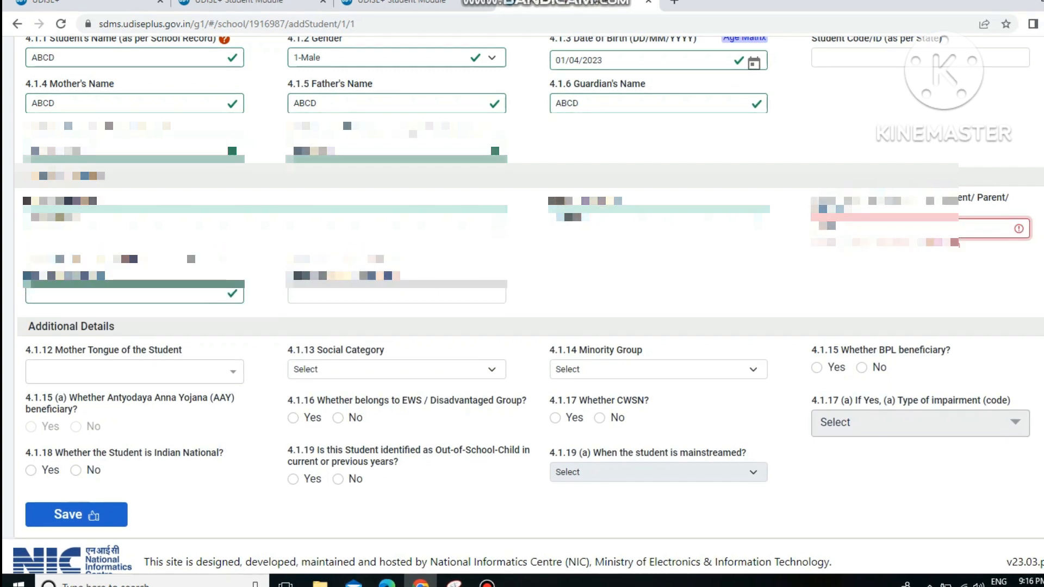
type("9999999")
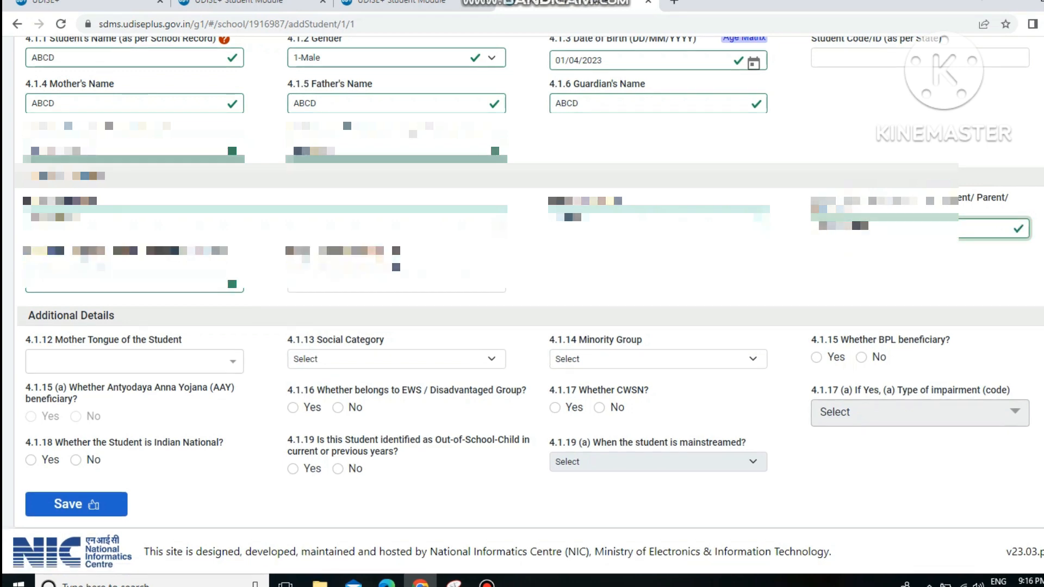
left_click(129, 283)
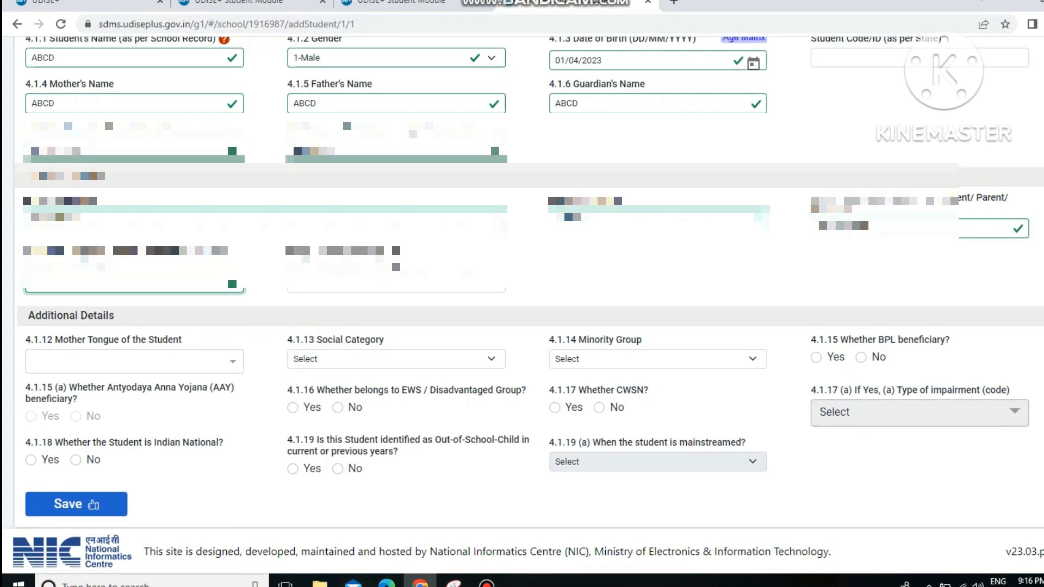
left_click(396, 283)
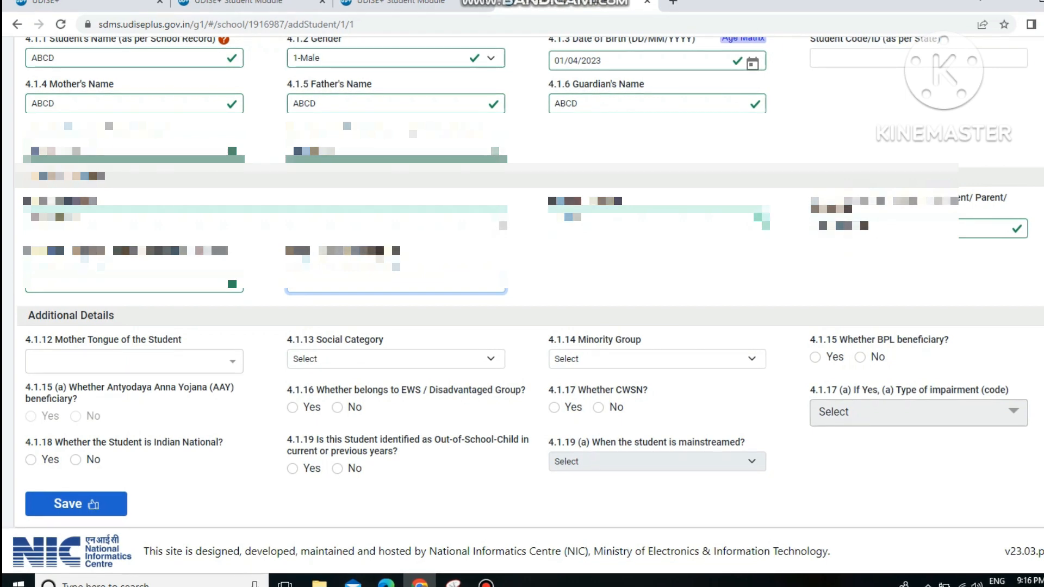
Step: Search 'hindi' in the Mother Tongue list and select 42-HINDI - Hindi
left_click(133, 361)
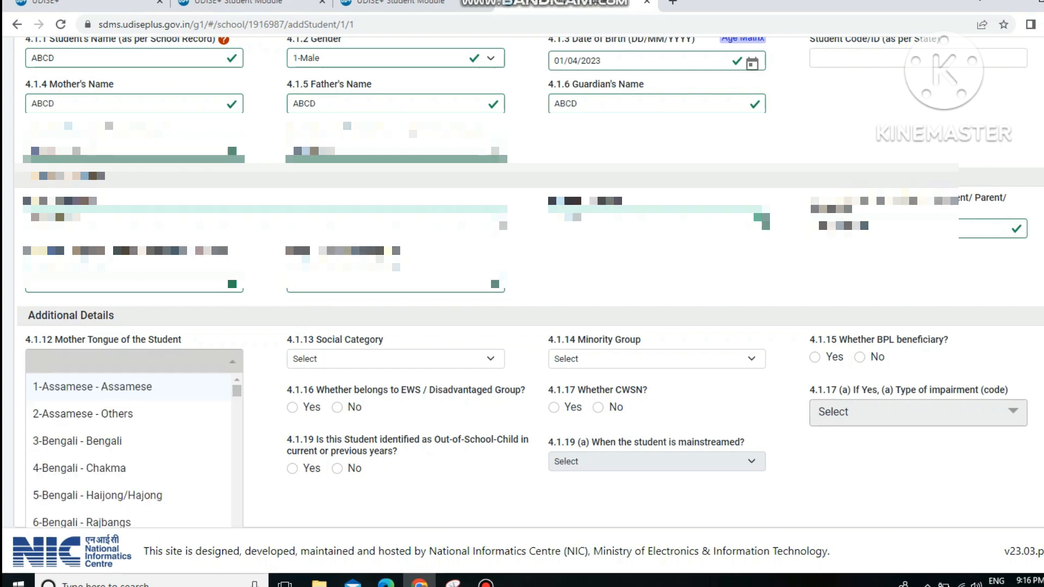
type("uib")
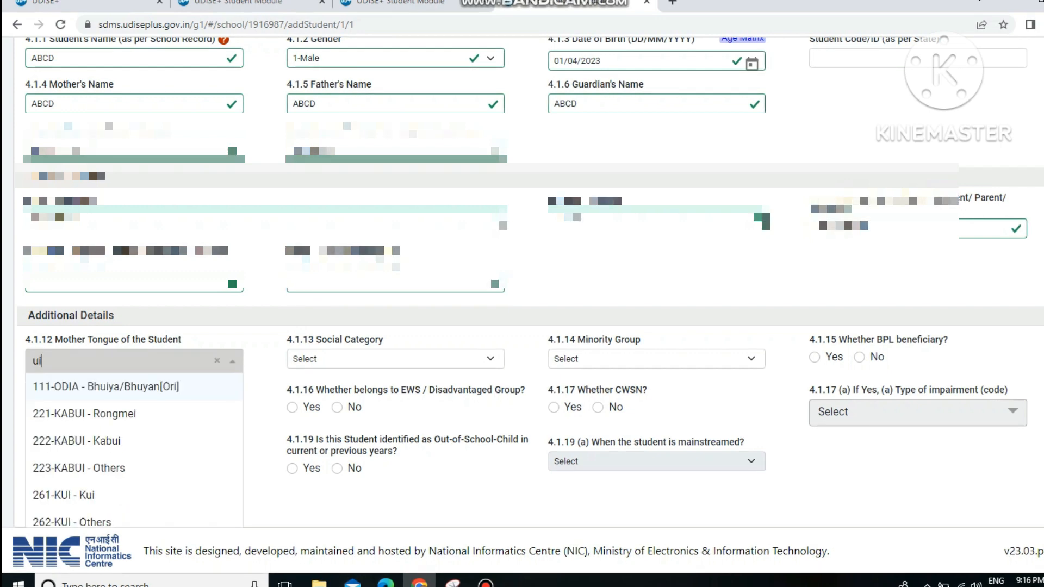
key("BackSpace")
key("BackSpace")
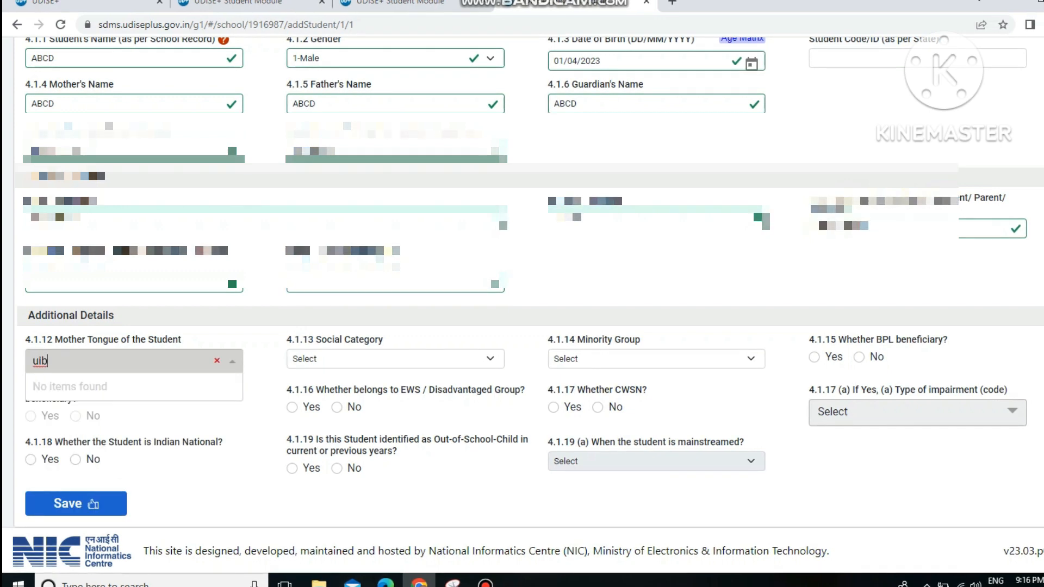
key("BackSpace")
type("h")
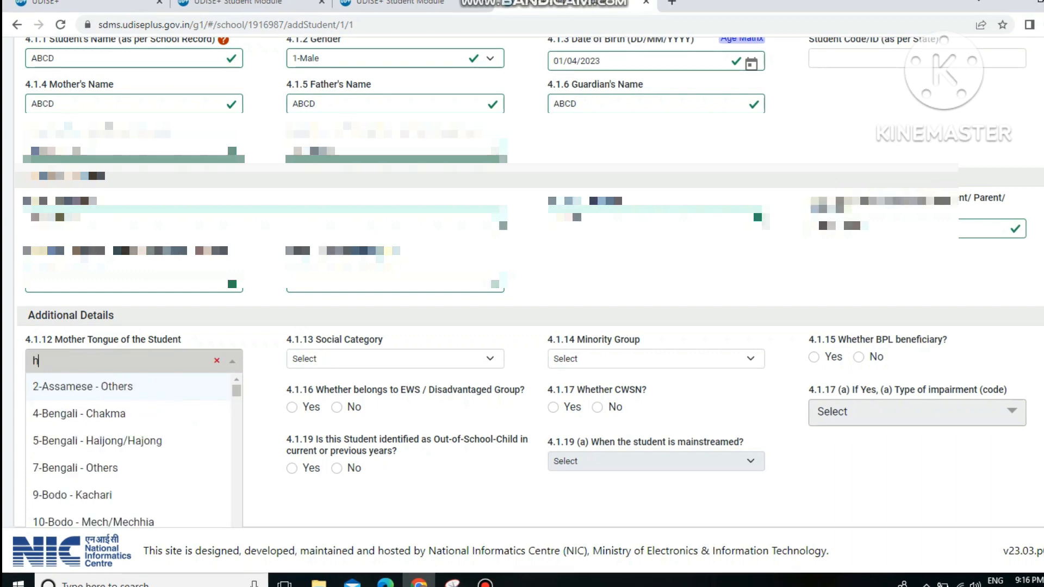
type("ind")
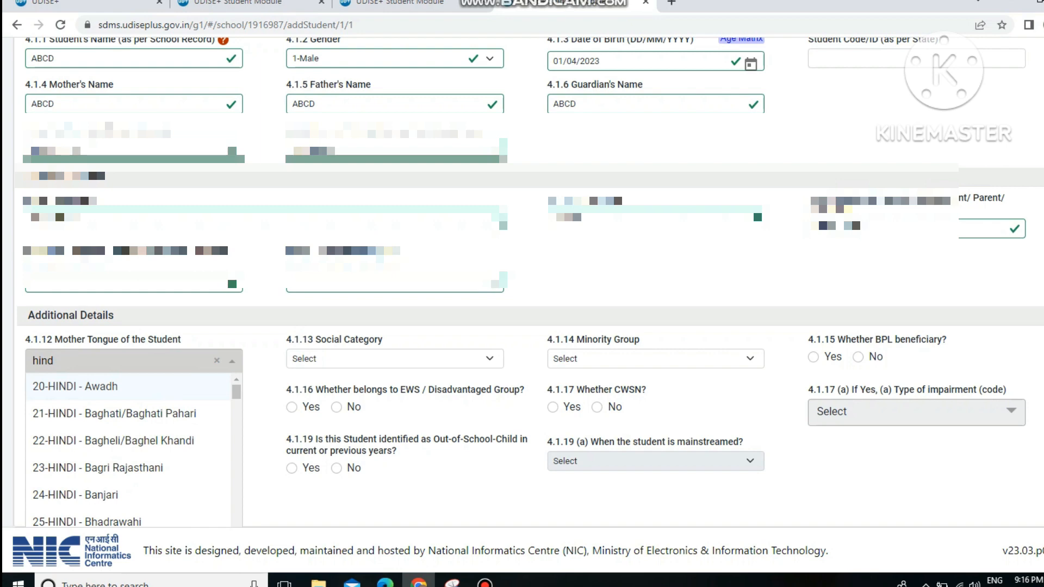
type("i")
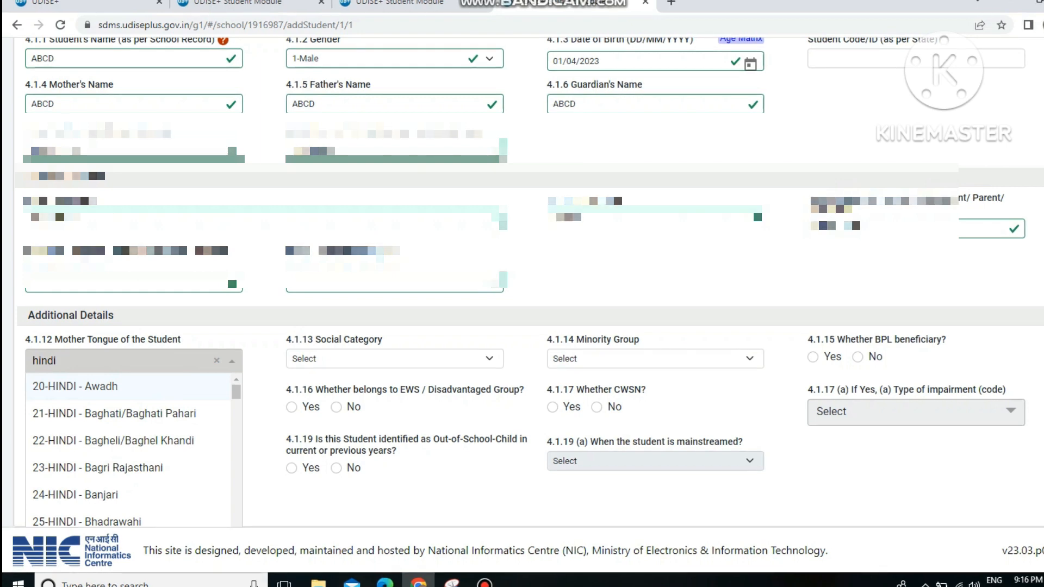
scroll(127, 494, "down", 3)
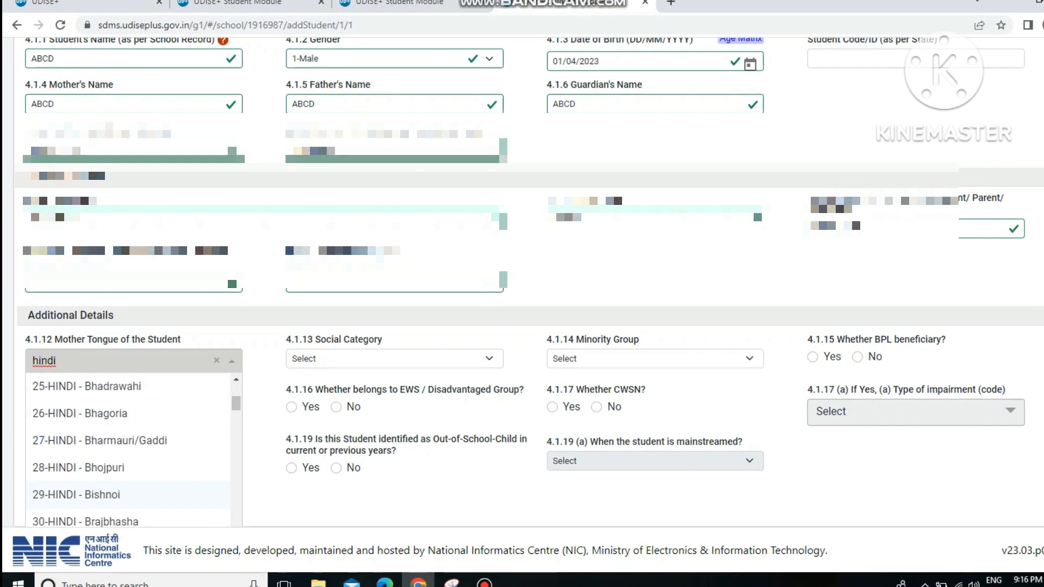
scroll(127, 468, "down", 5)
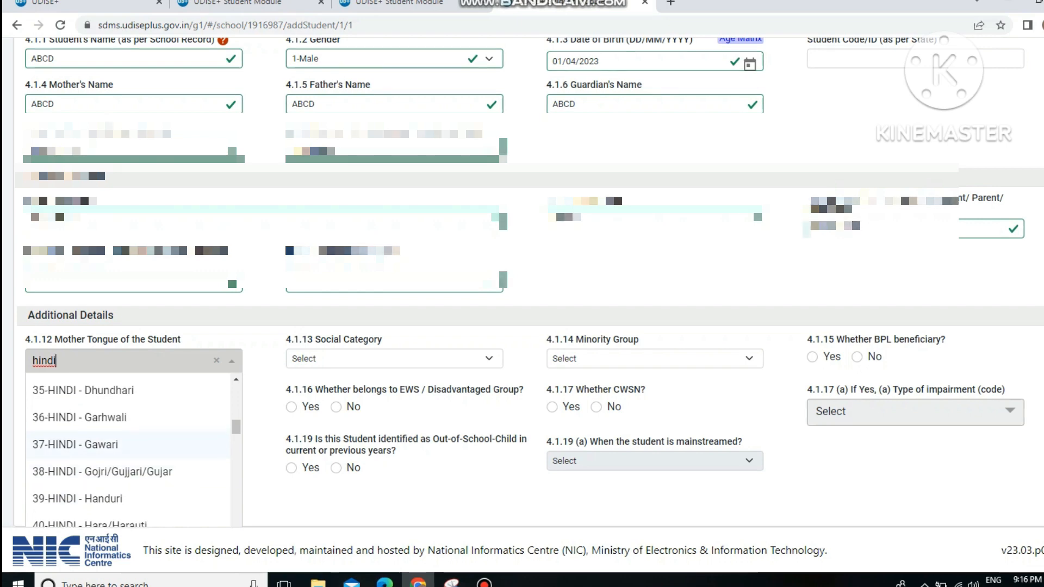
scroll(128, 446, "up", 4)
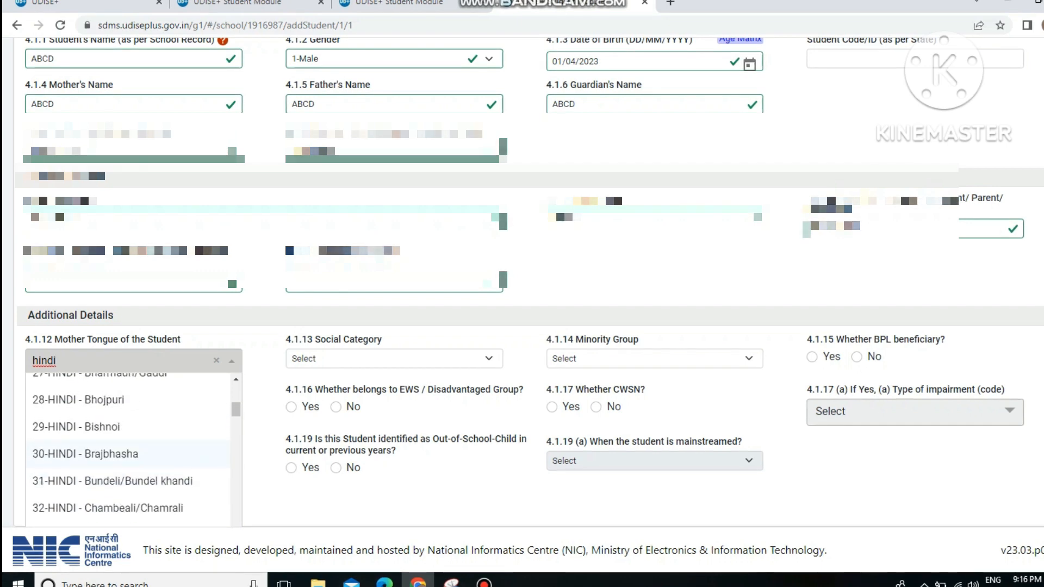
scroll(127, 430, "up", 3)
scroll(128, 429, "down", 3)
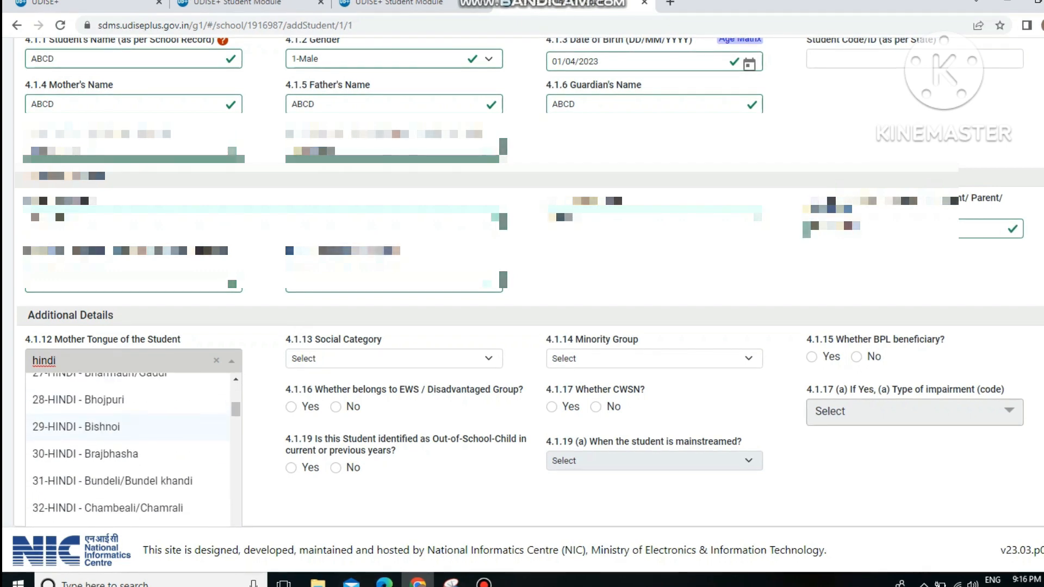
scroll(127, 427, "down", 8)
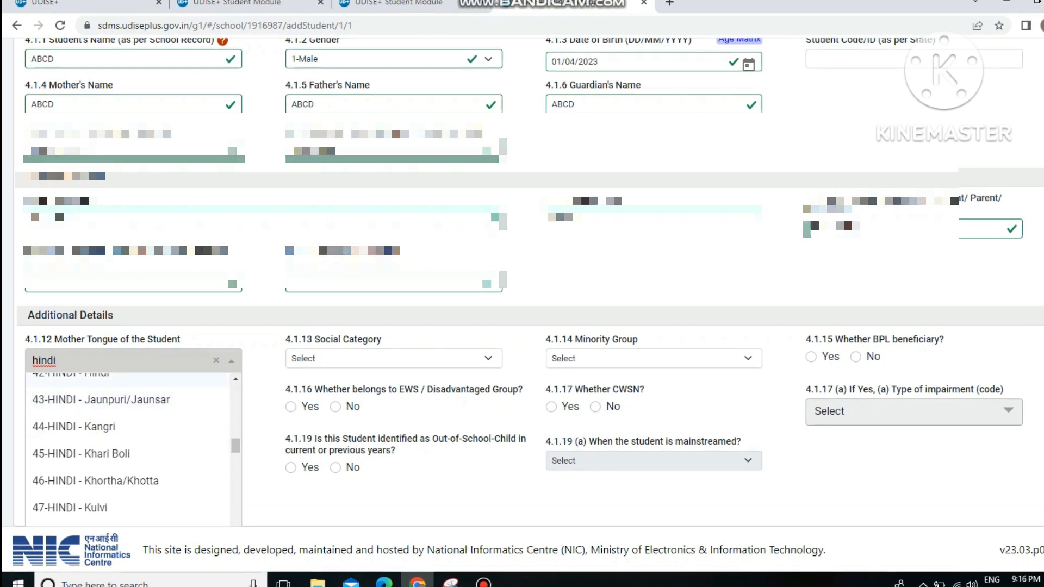
left_click(98, 379)
left_click(393, 359)
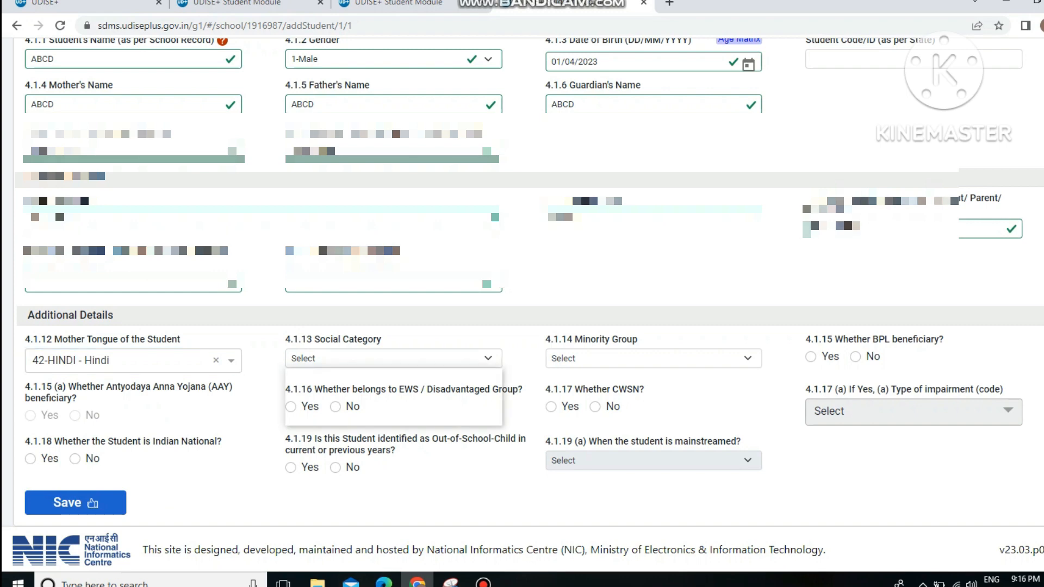
Step: Set Social Category to 1 - GENERAL and Minority Group to 1-Muslim
left_click(316, 386)
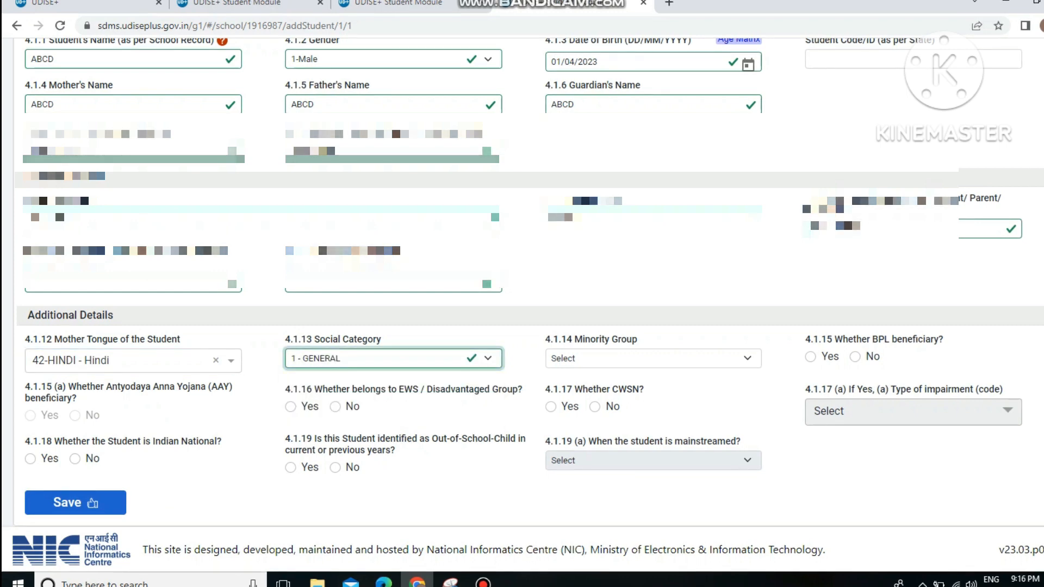
left_click(653, 359)
left_click(570, 385)
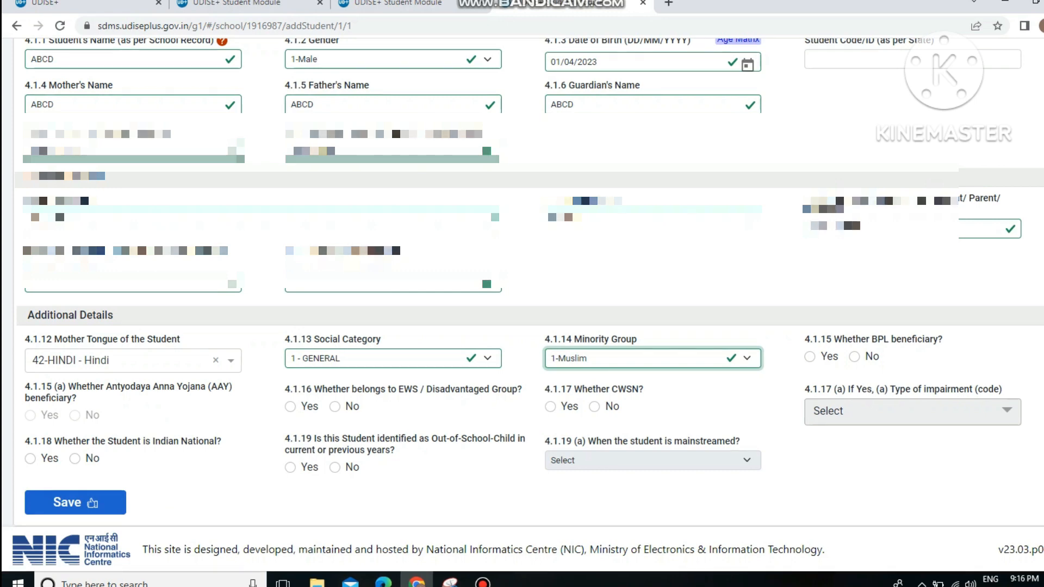
Step: Answer No to BPL, EWS, CWSN, Indian National and Out-of-School questions, then save
left_click(854, 356)
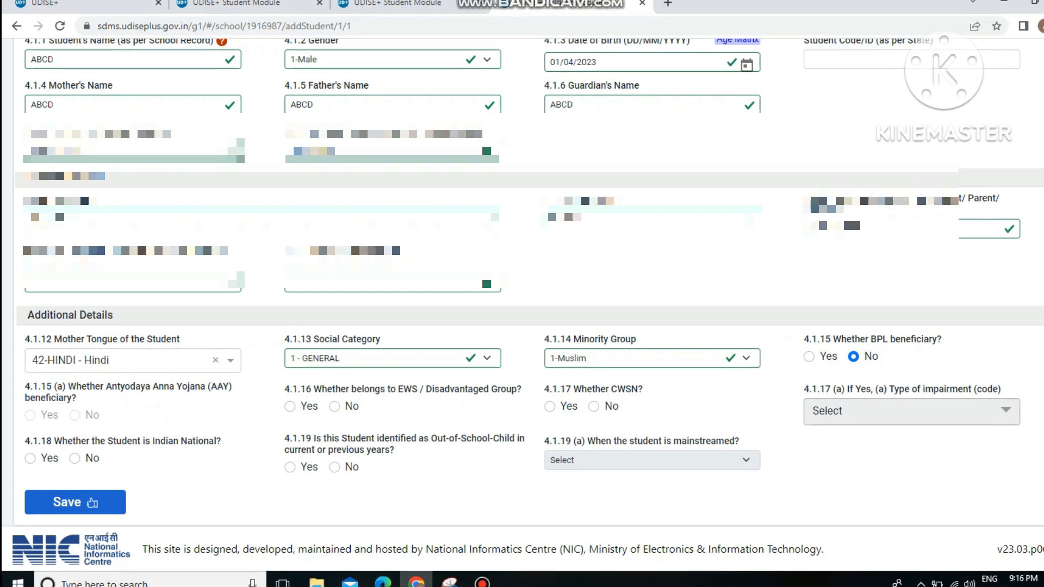
left_click(335, 407)
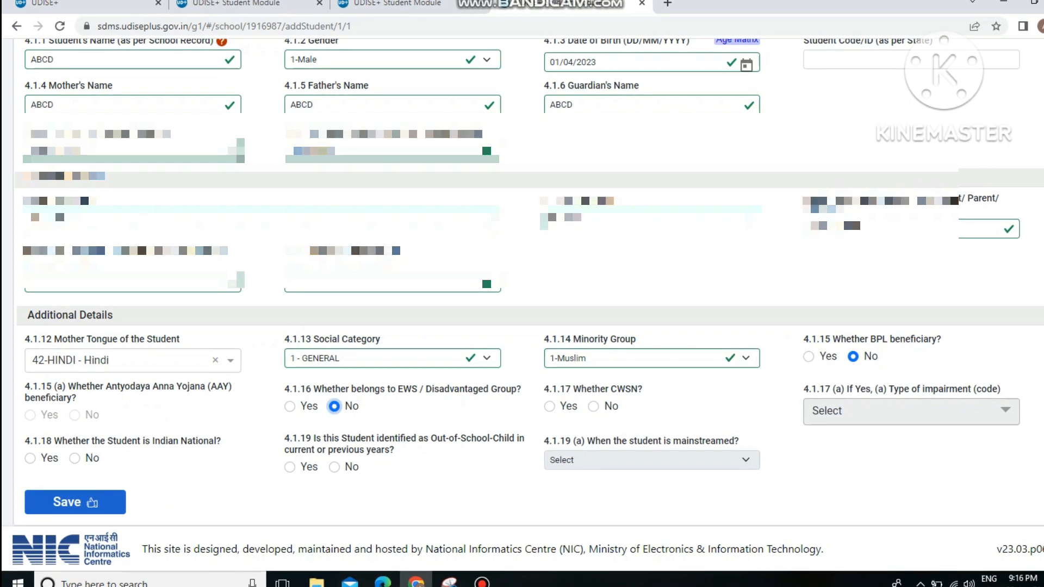
left_click(594, 407)
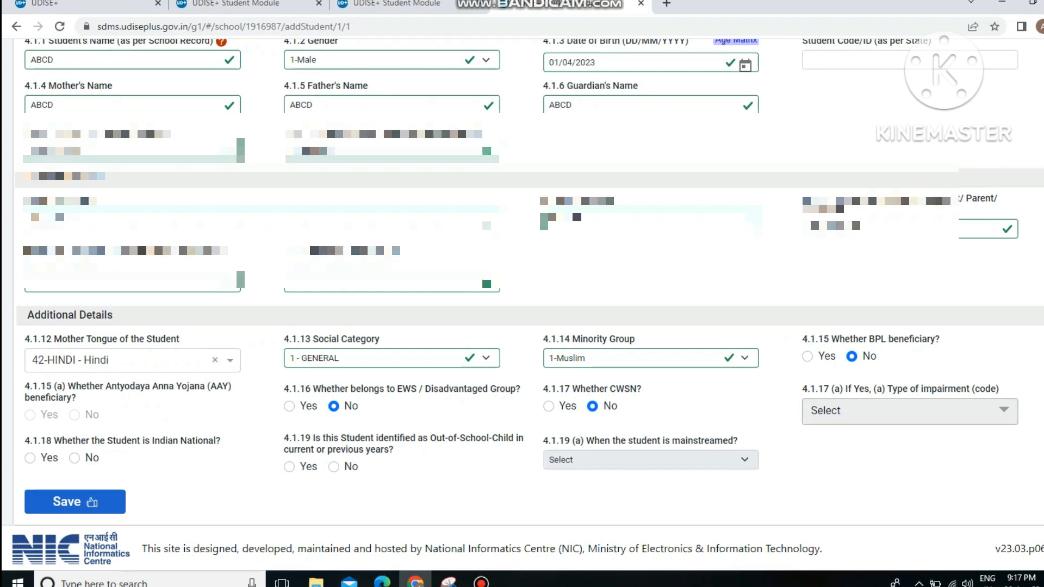
left_click(75, 459)
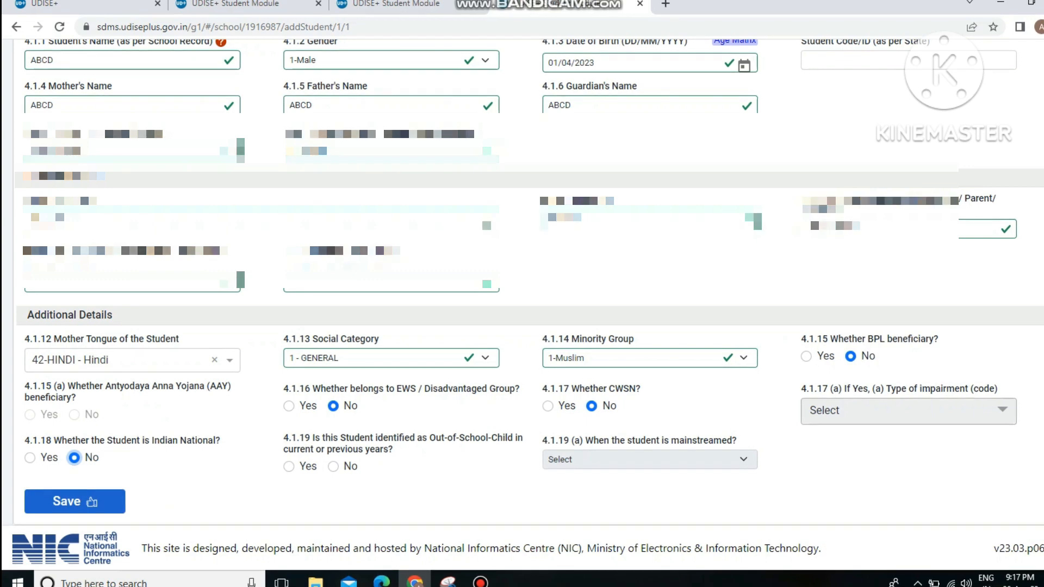
left_click(334, 467)
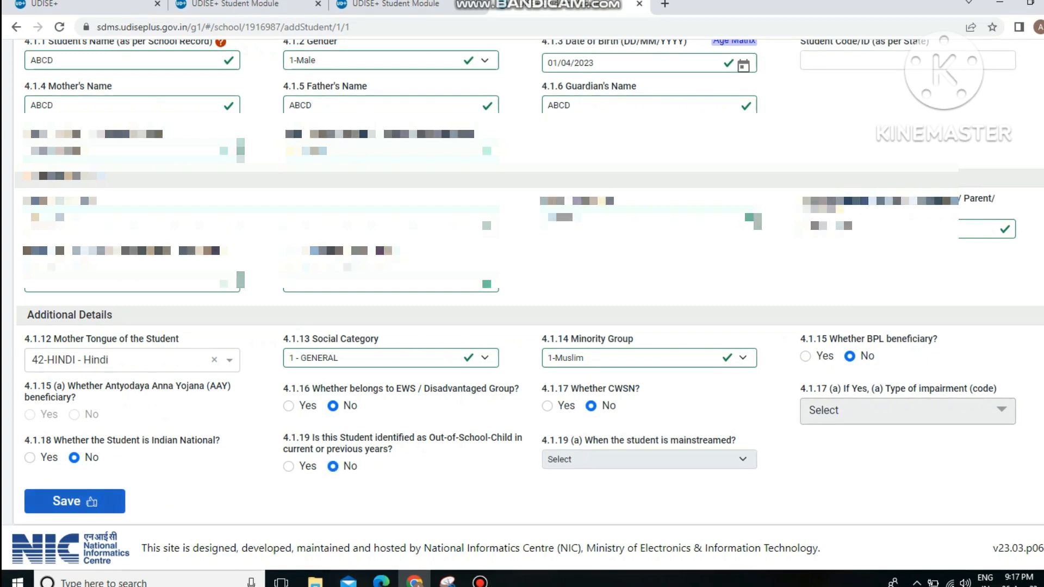
left_click(91, 502)
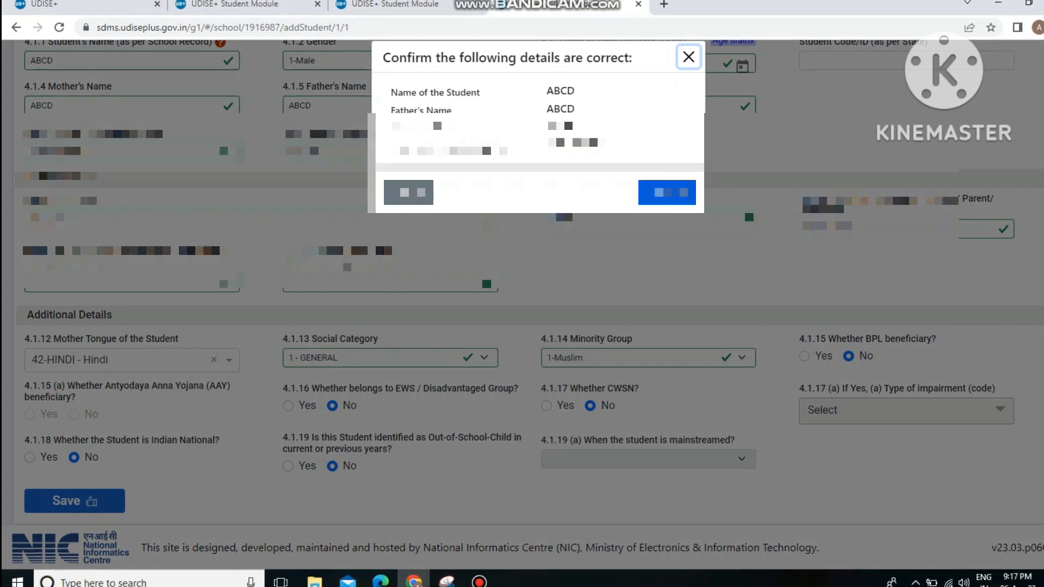
Step: Confirm the student details, then decline the age-matrix warning to correct the birth date
left_click(667, 193)
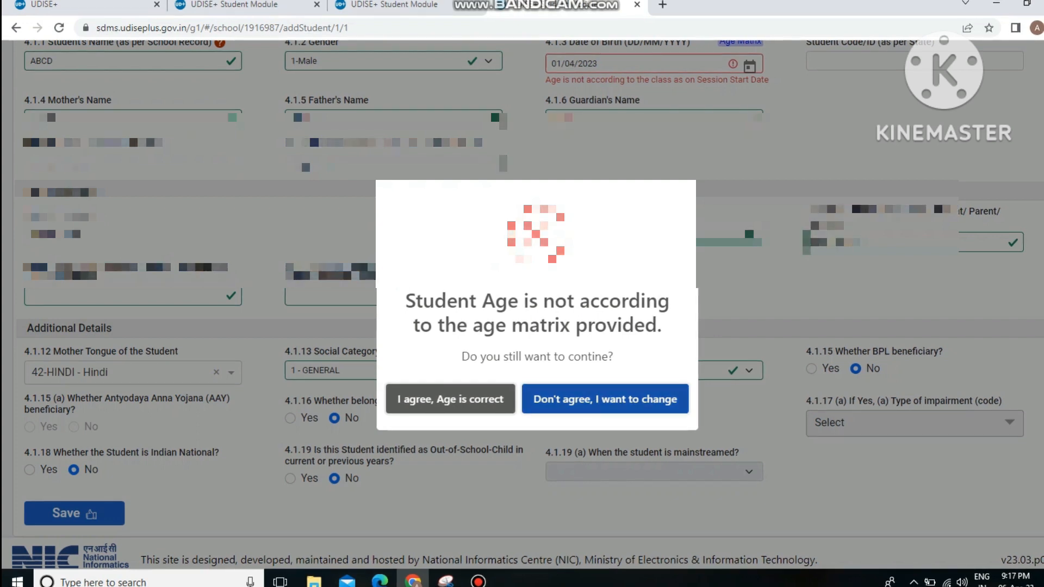
left_click(605, 400)
Step: Replace the student's date of birth with 01/01/2017
scroll(606, 400, "up", 1)
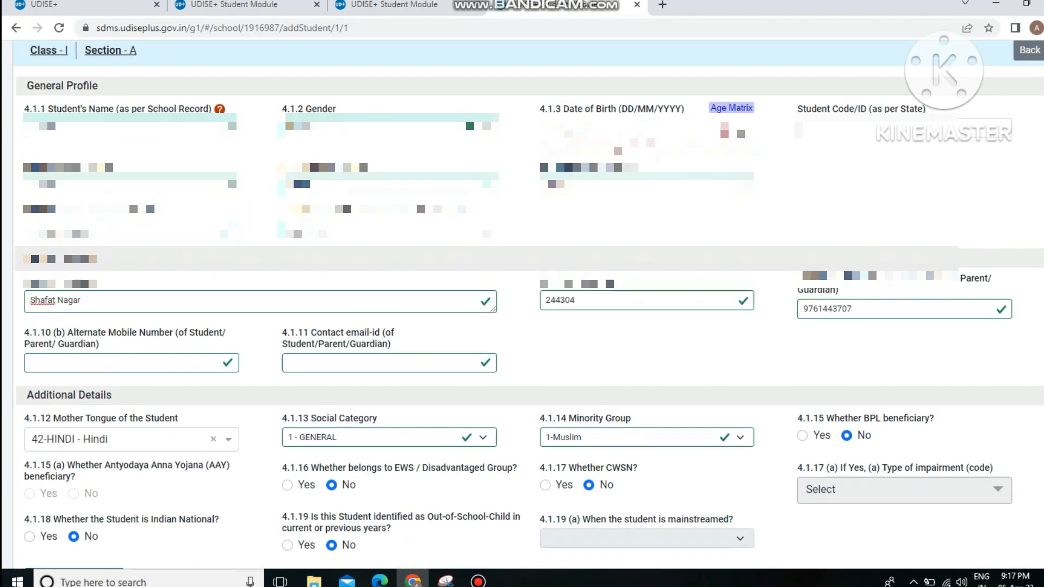
left_click(591, 130)
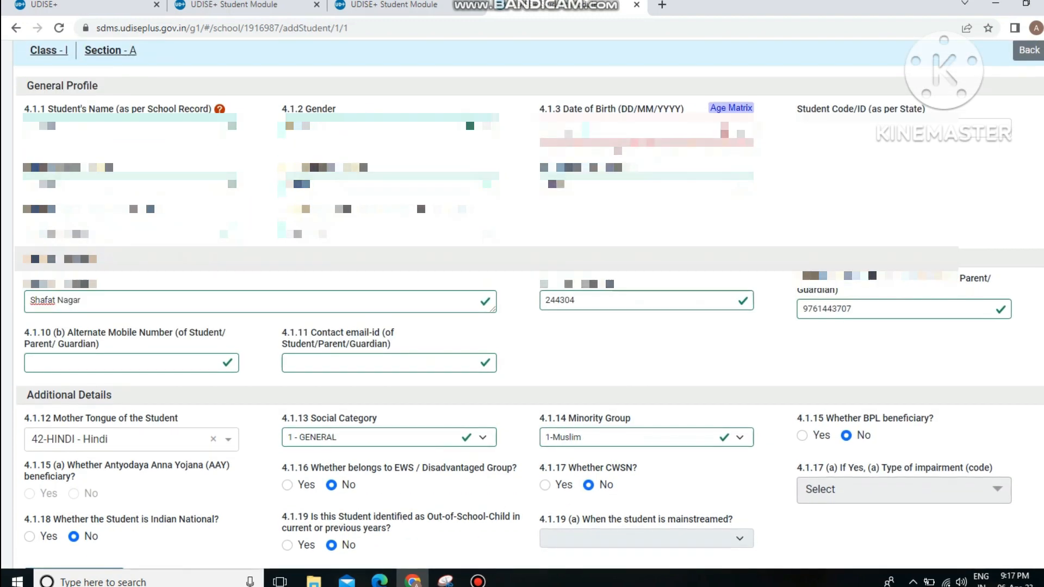
left_click_drag(591, 129, 546, 130)
key("BackSpace")
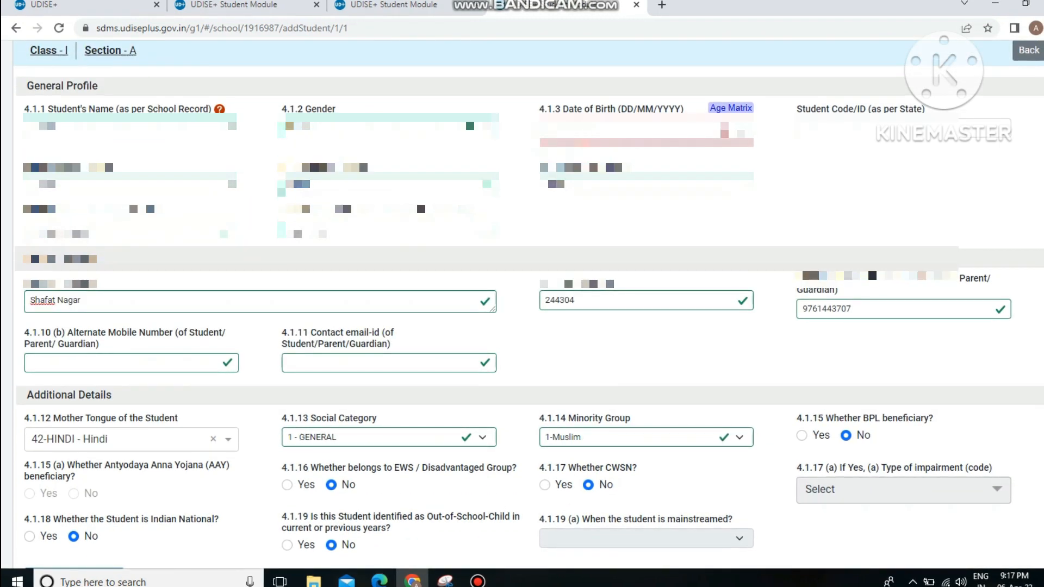
type("01/01/20")
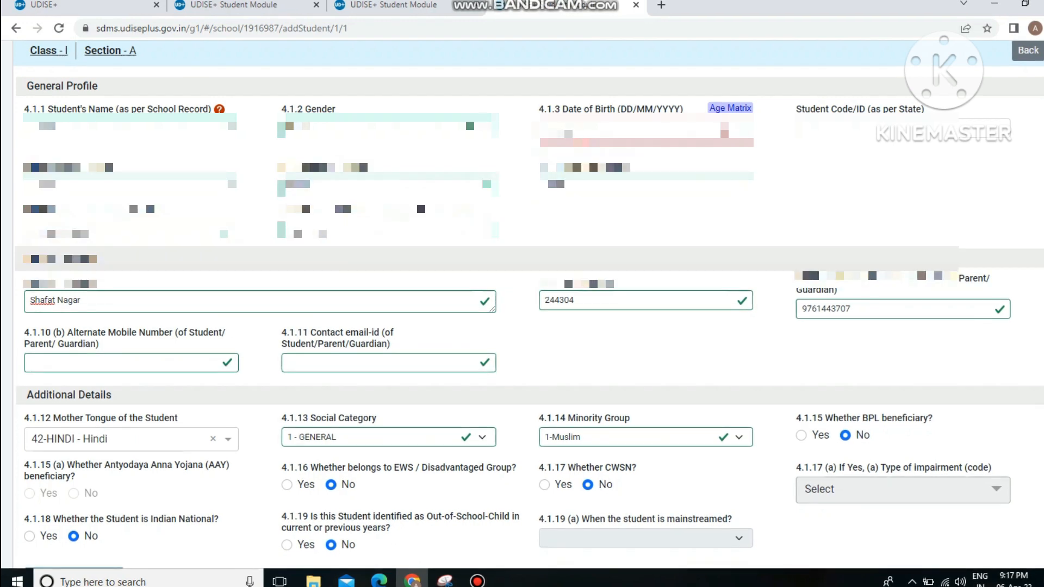
type("17")
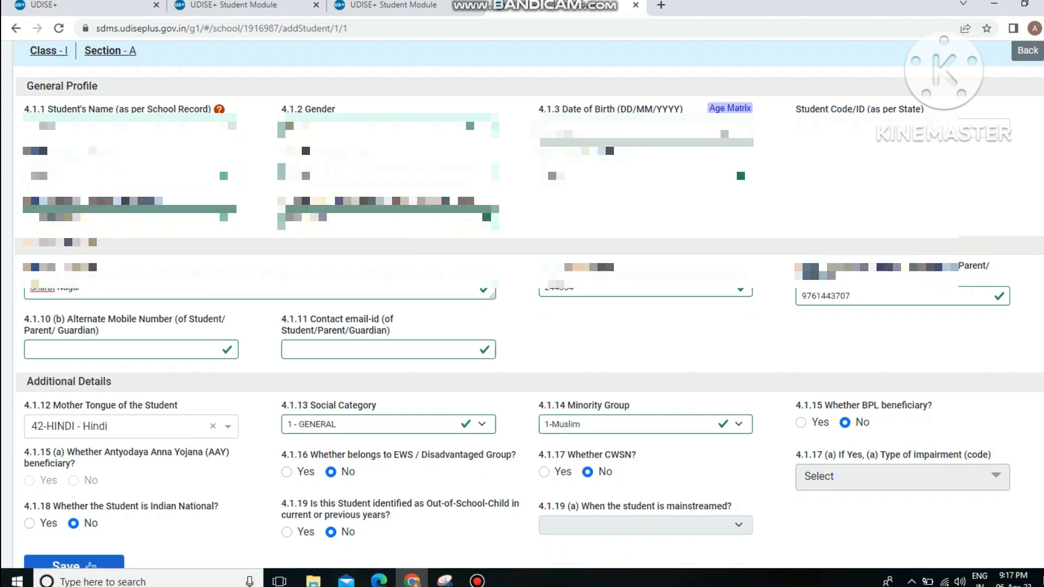
scroll(522, 305, "down", 1)
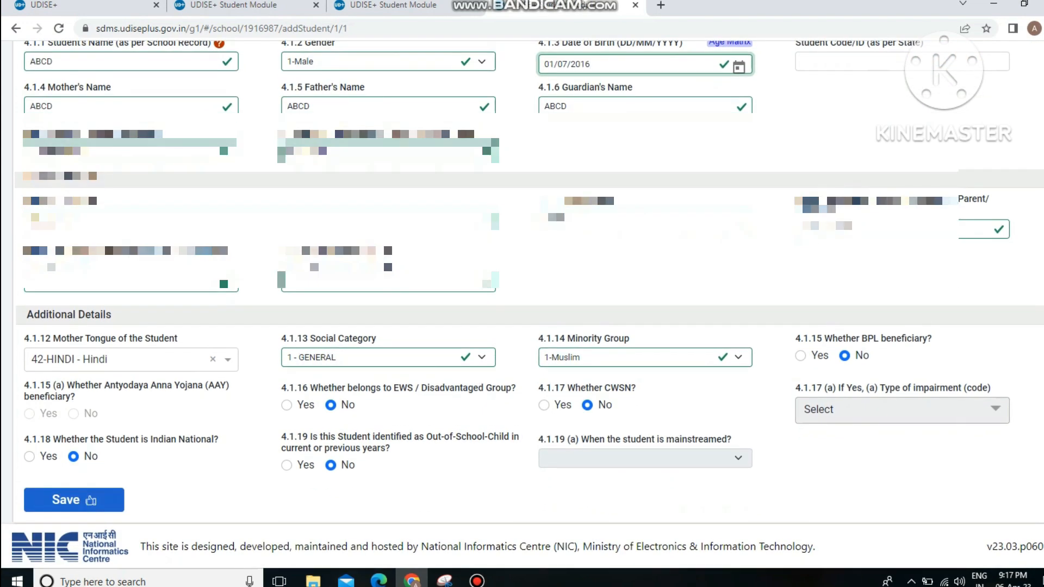
left_click(90, 500)
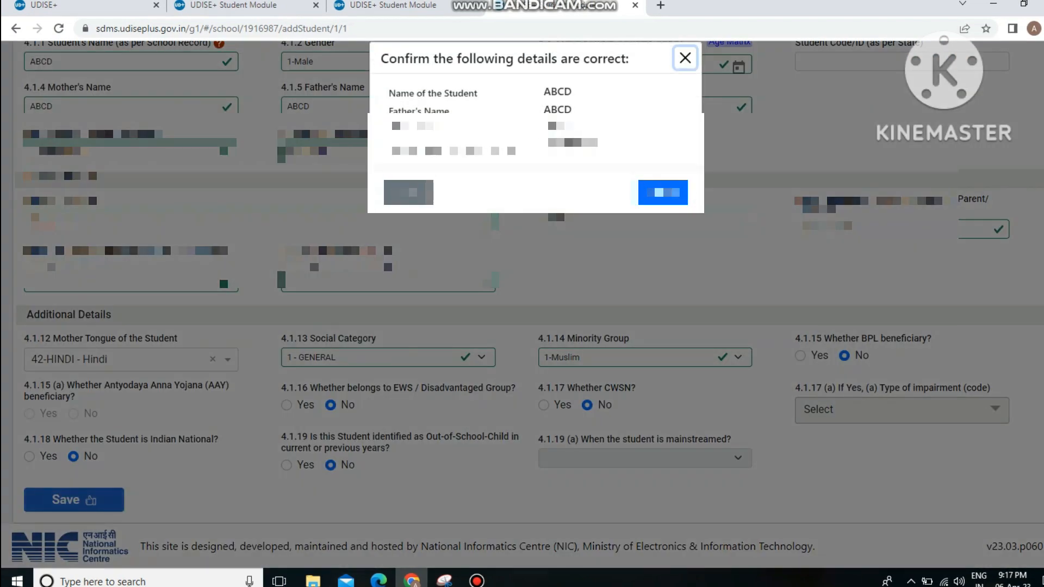
left_click(663, 192)
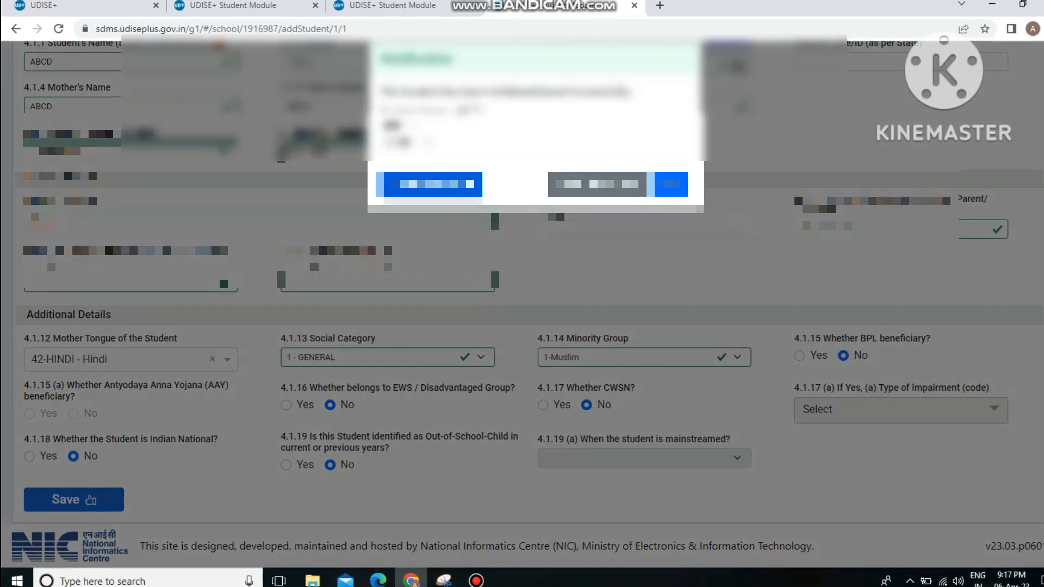
left_click(670, 186)
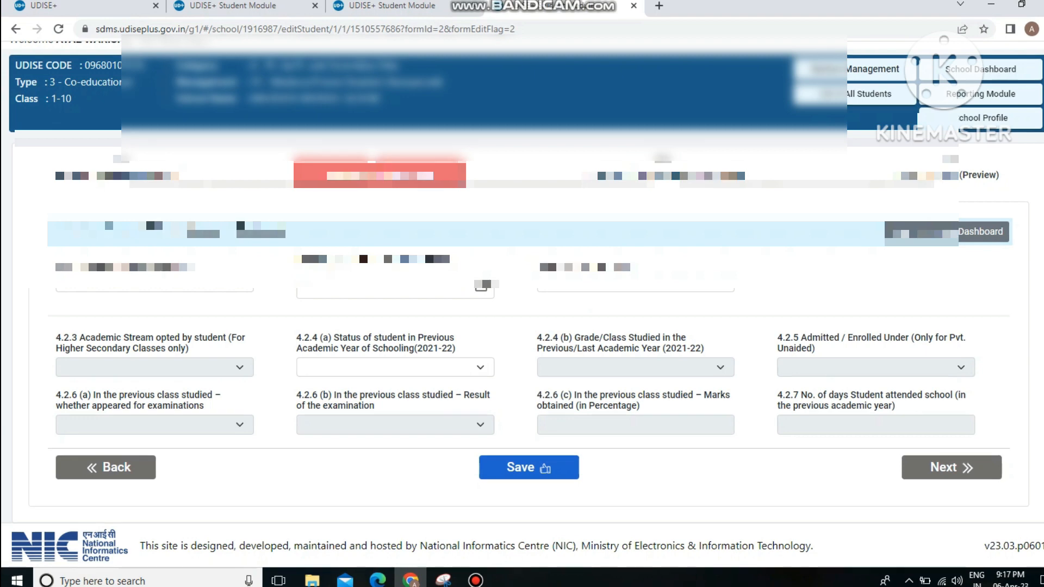
Step: Enter 12 as the admission number
left_click(154, 283)
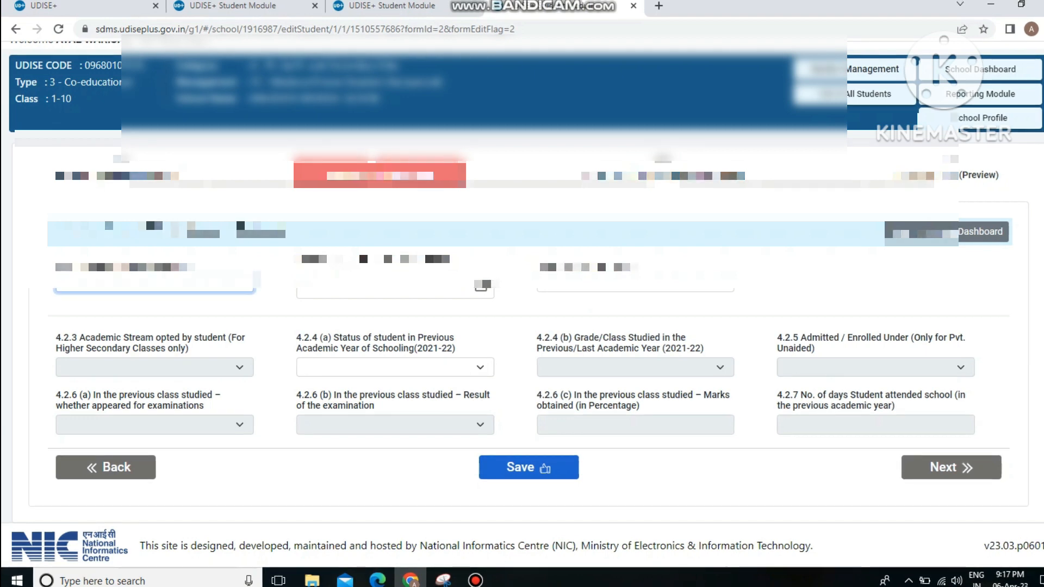
type("12")
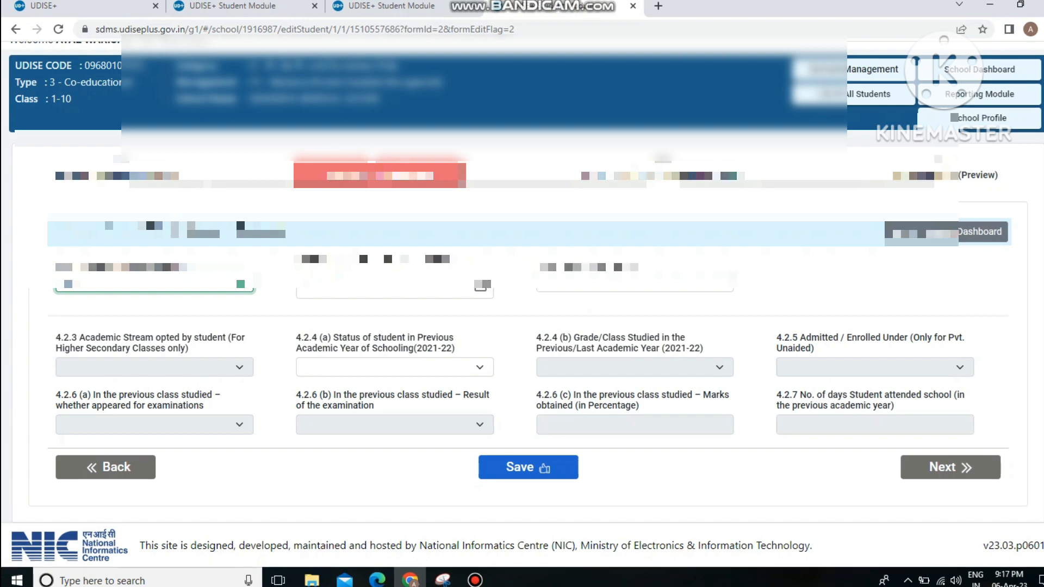
left_click_drag(82, 282, 61, 283)
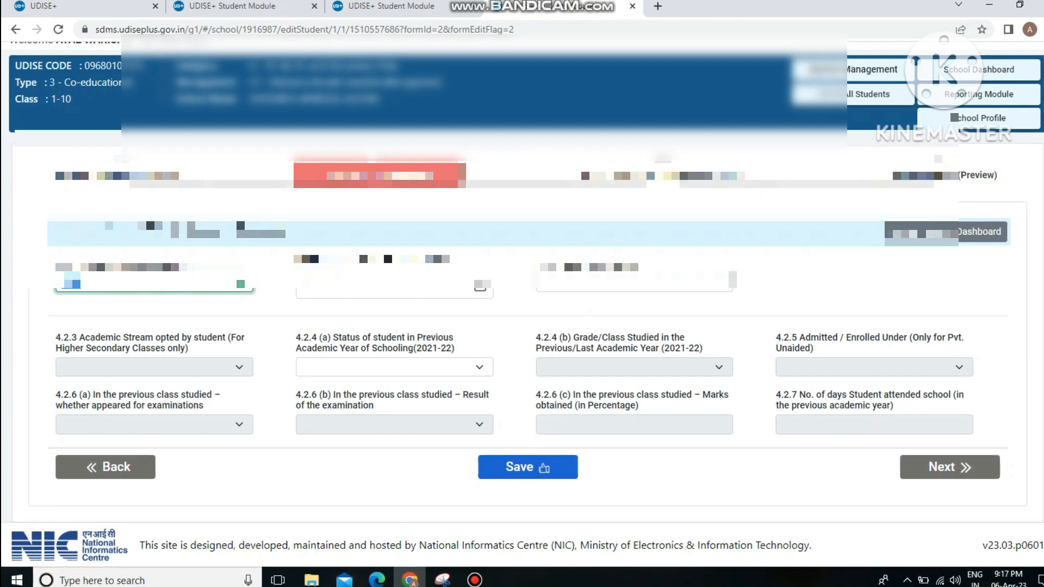
Step: Pick admission date 01/04/2022 from the calendar and enter class roll number 00001
left_click(381, 289)
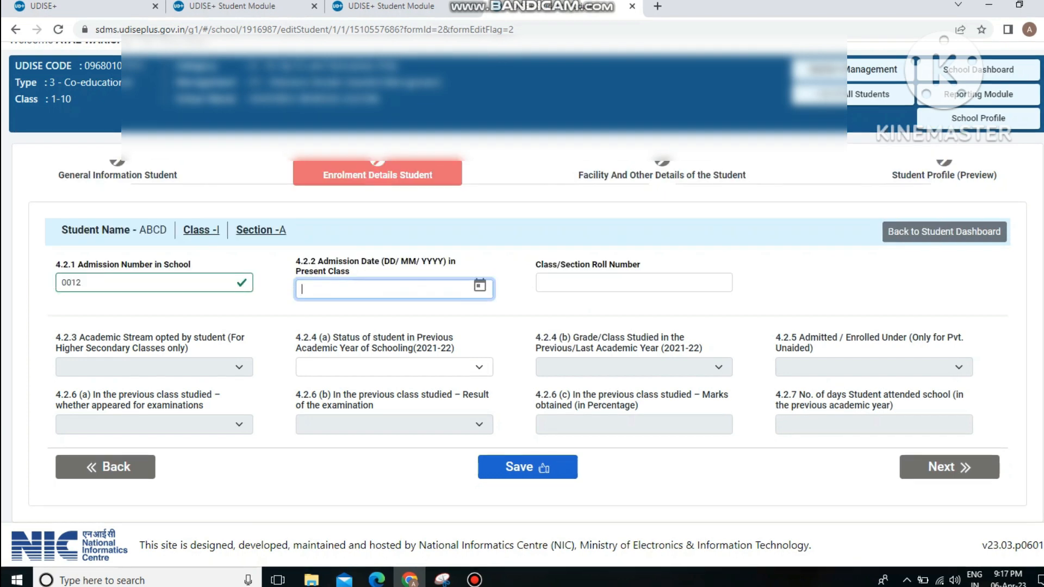
left_click(479, 286)
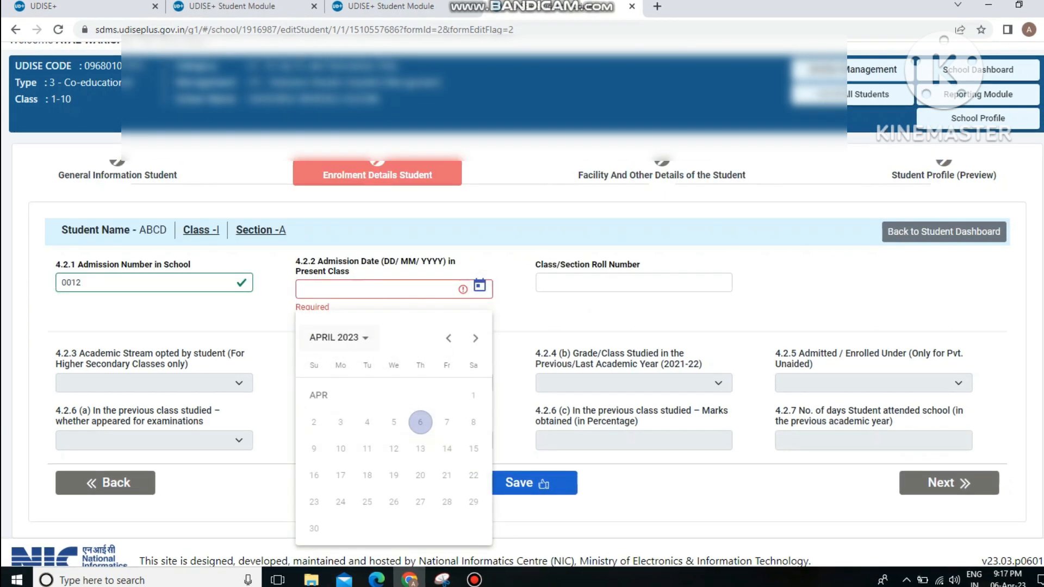
left_click(336, 337)
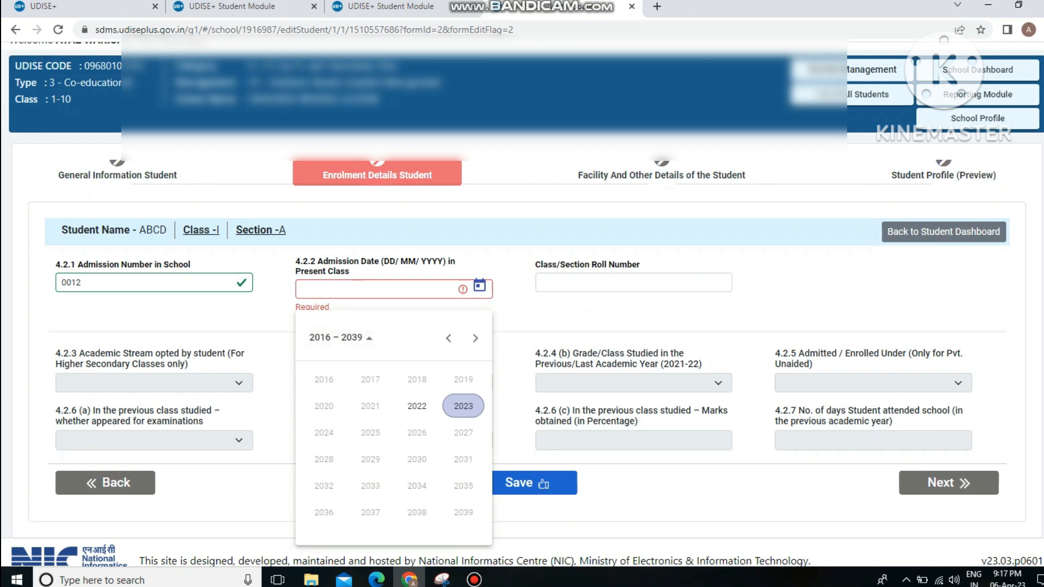
left_click(464, 406)
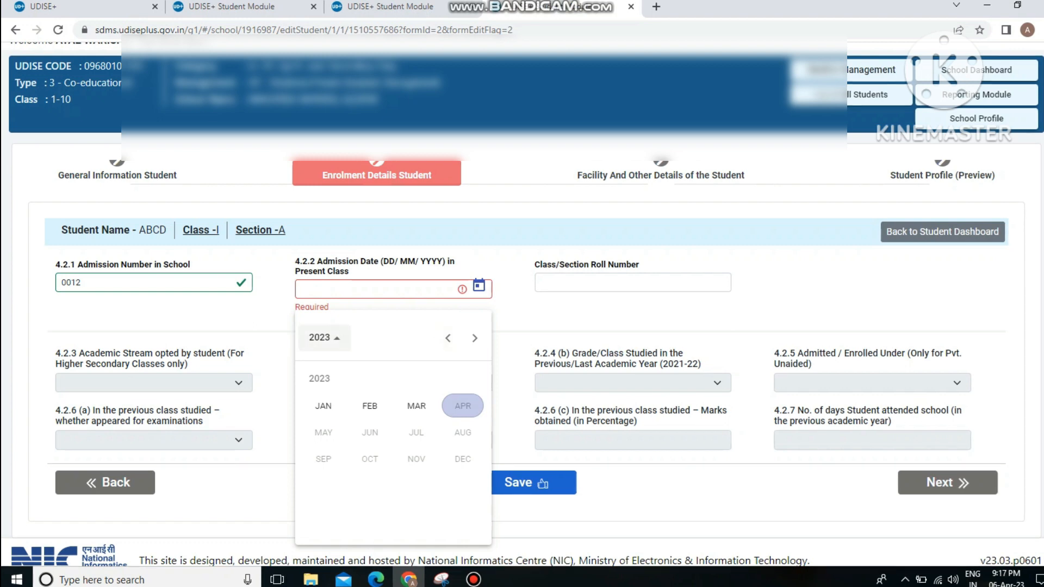
left_click(416, 406)
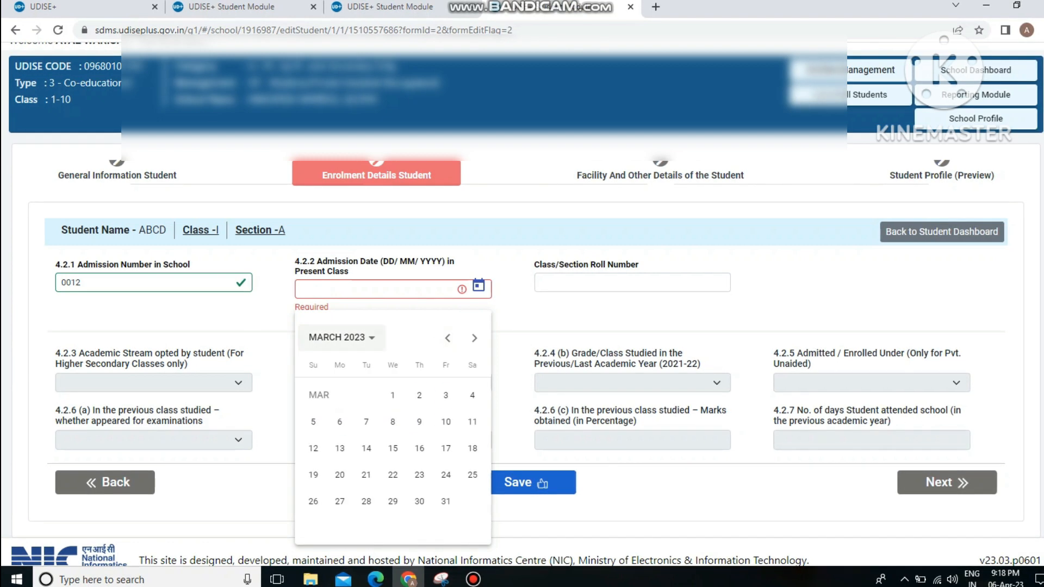
left_click(340, 337)
left_click(462, 405)
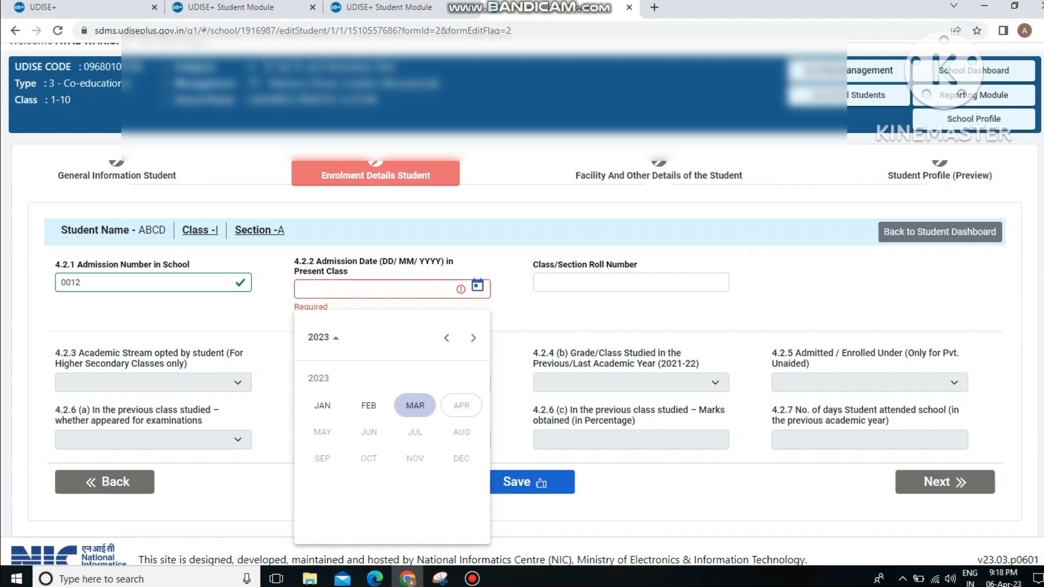
left_click(446, 338)
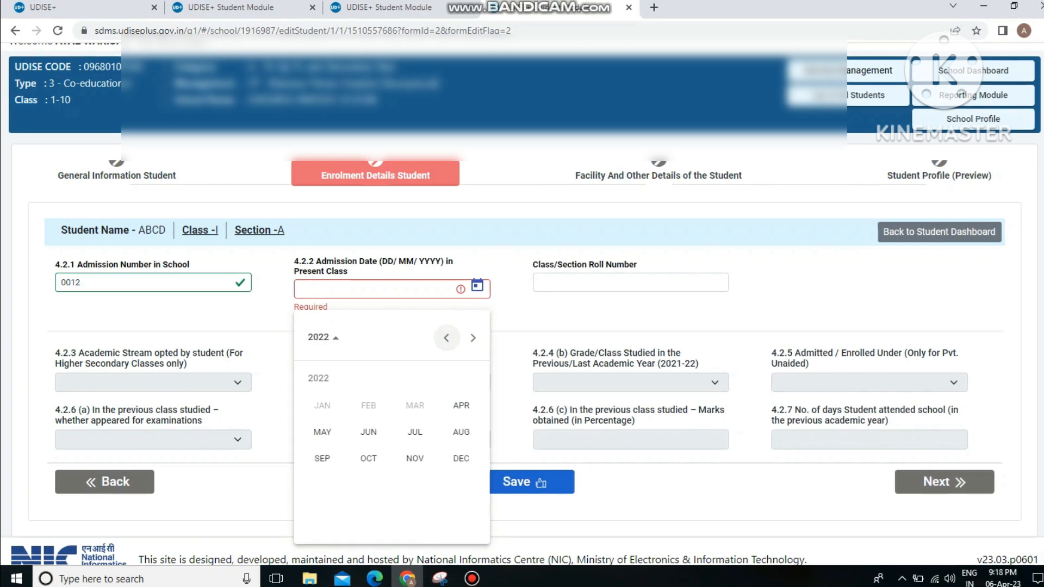
left_click(461, 405)
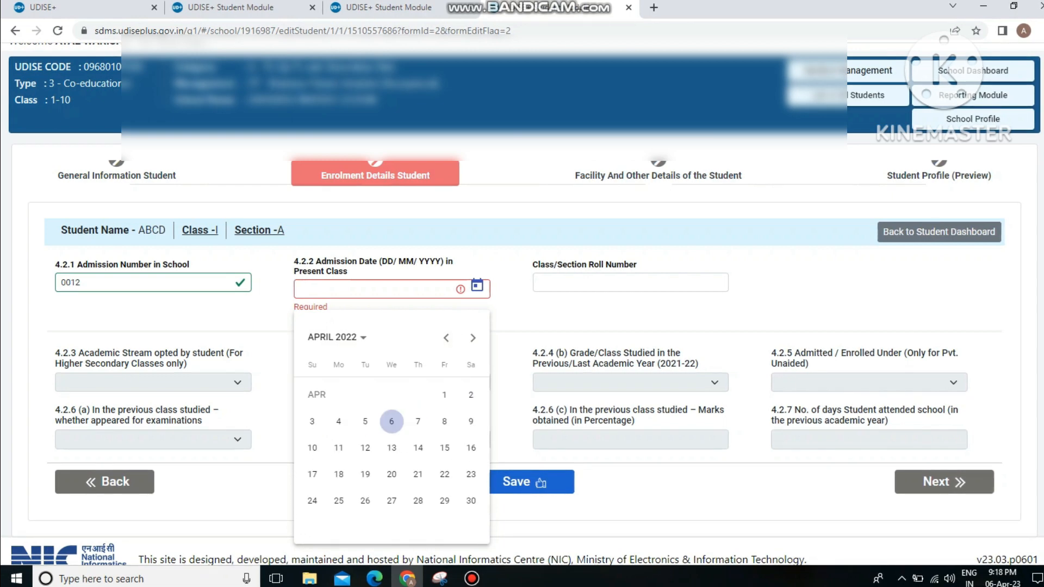
left_click(444, 395)
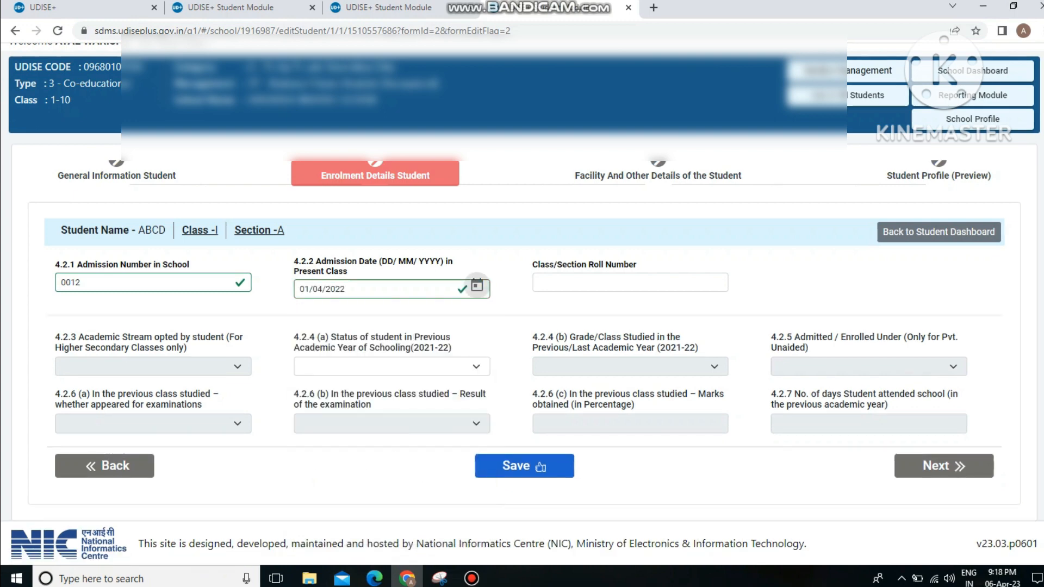
left_click(629, 283)
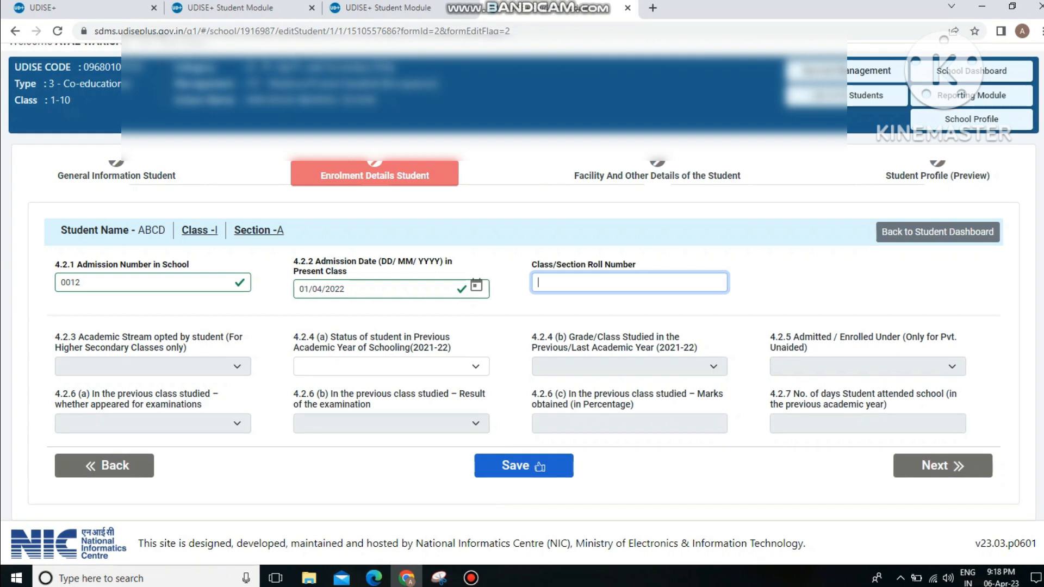
type("000")
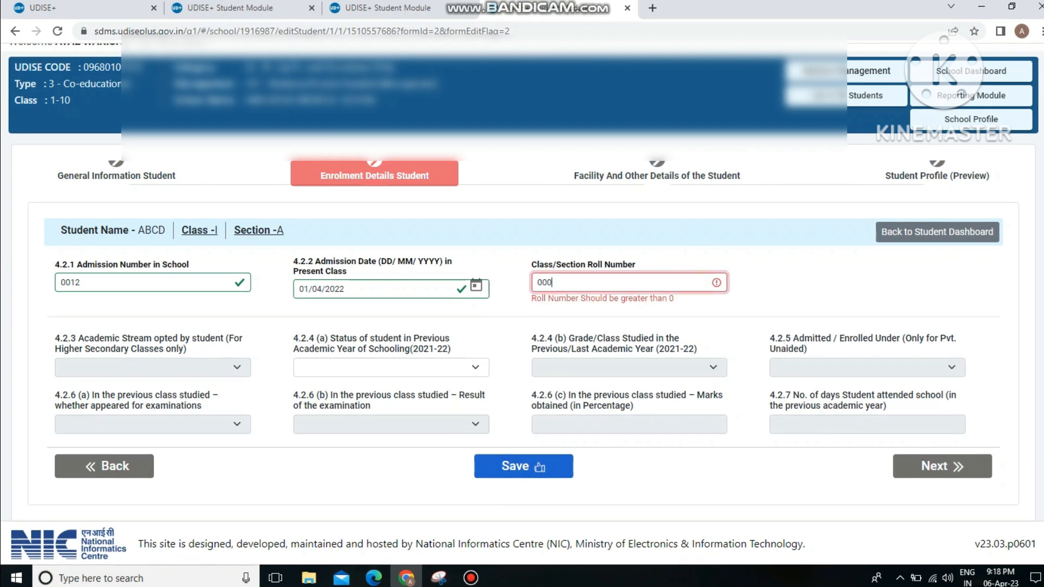
type("01")
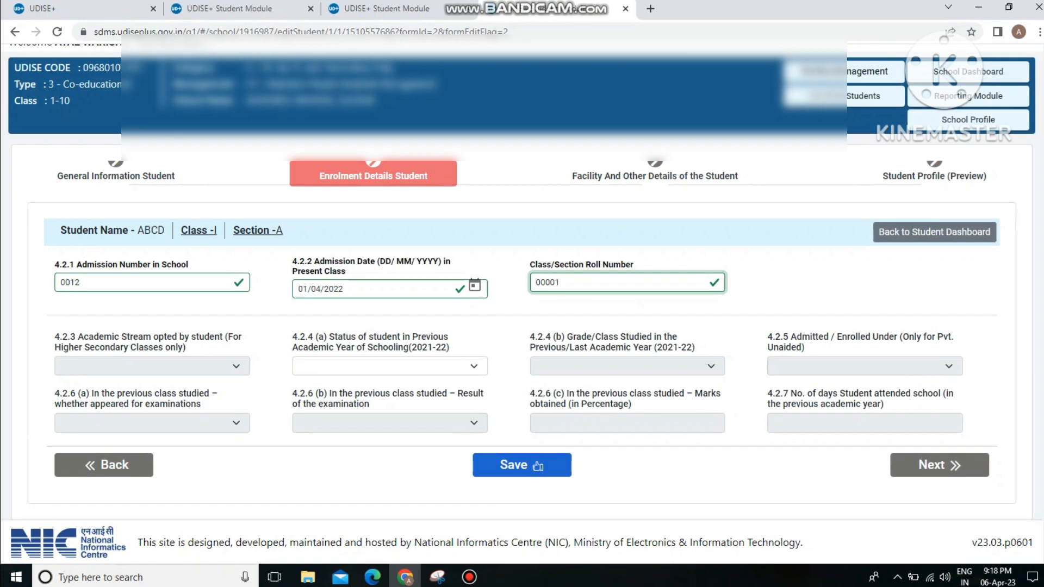
Step: Set previous-year schooling to studied at the same school, with previous class Class I
left_click(389, 366)
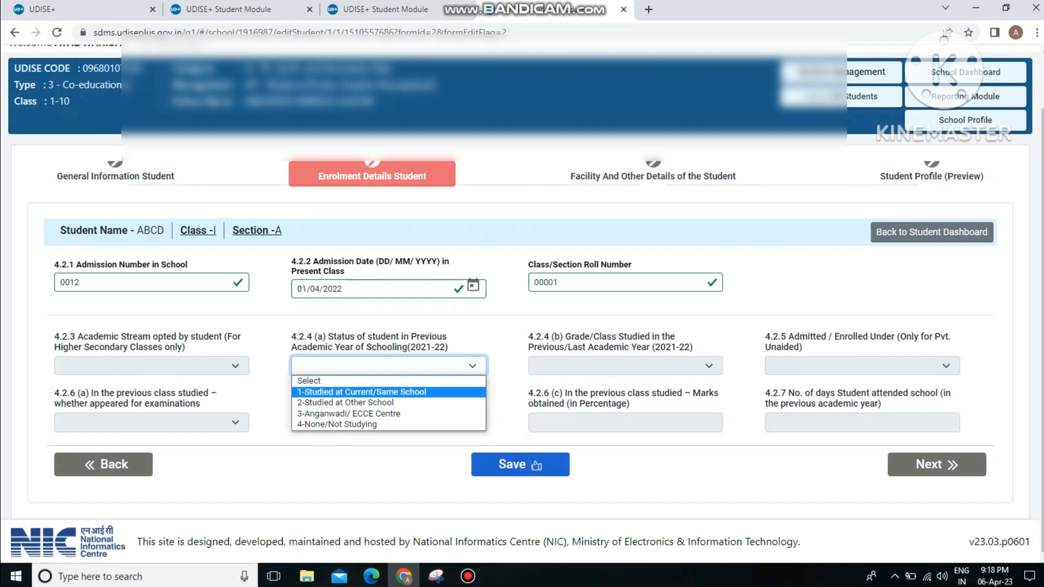
key("Return")
left_click(626, 366)
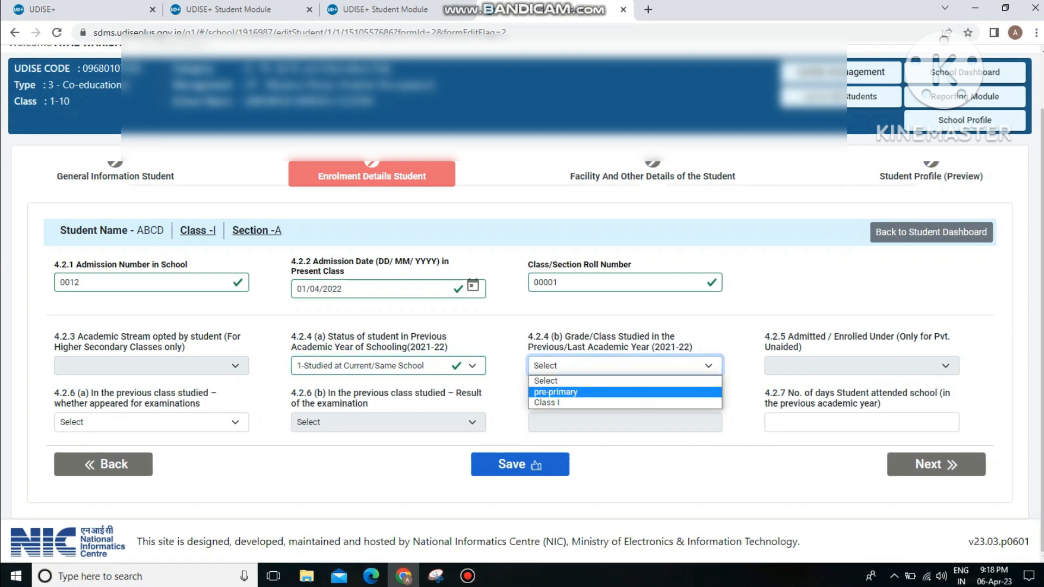
key("Down")
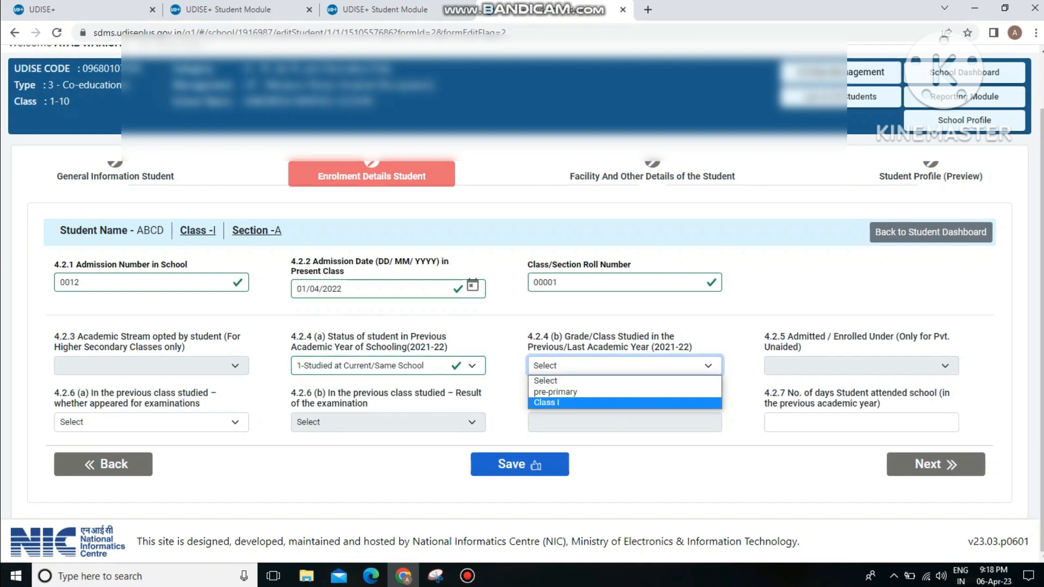
key("Up")
key("Return")
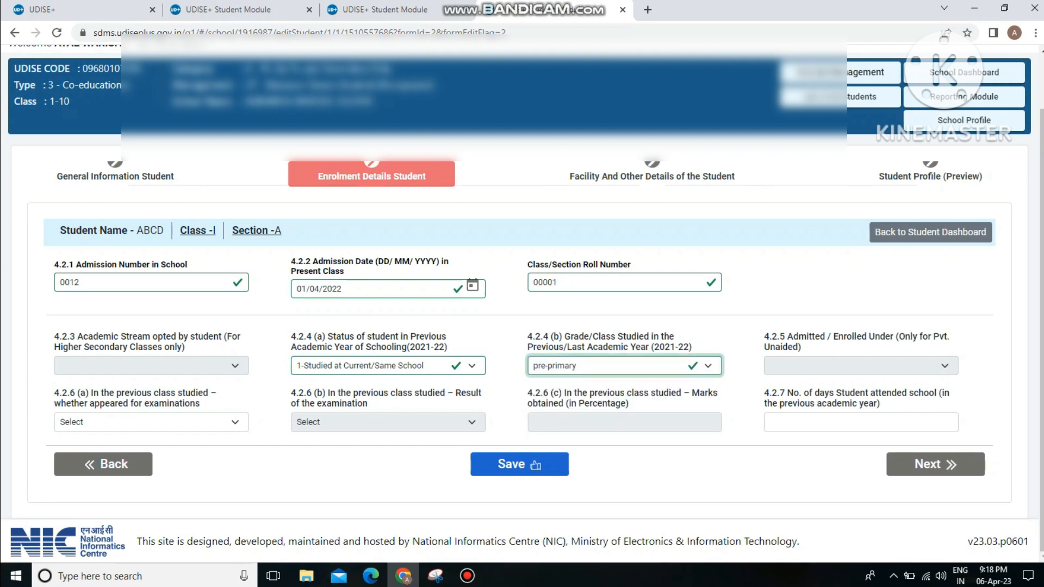
key("alt+Down")
key("Down")
key("Return")
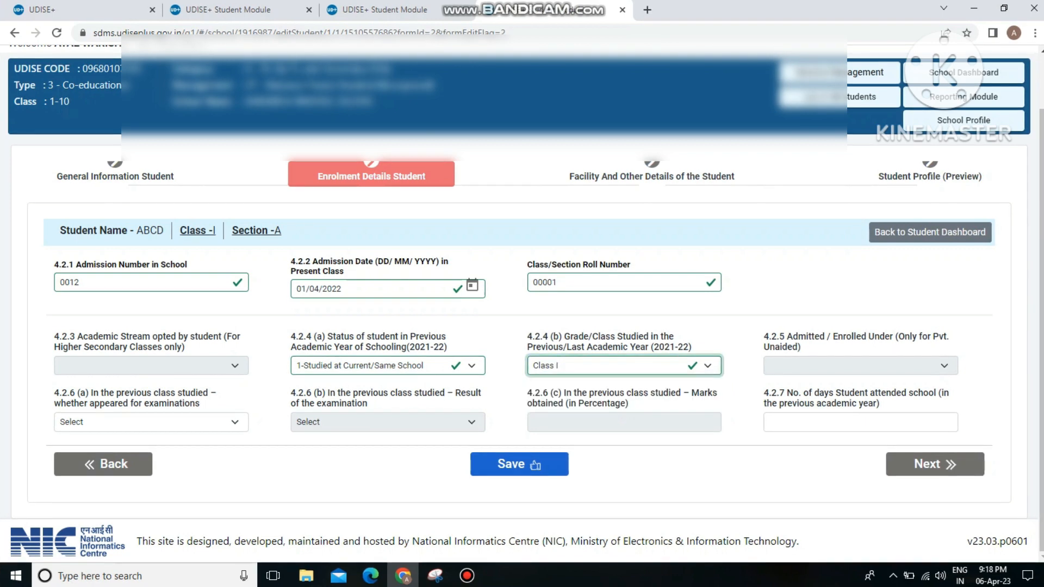
Step: Mark the student as 1-Appeared with exam result 1-Promoted/Passed
key("Tab")
key("alt+Down")
key("Down")
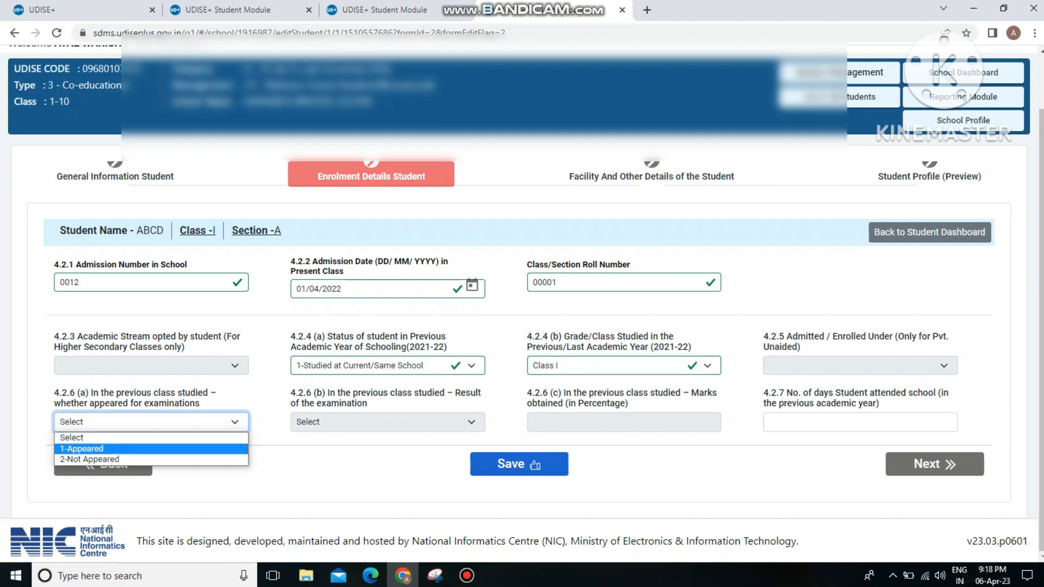
key("Return")
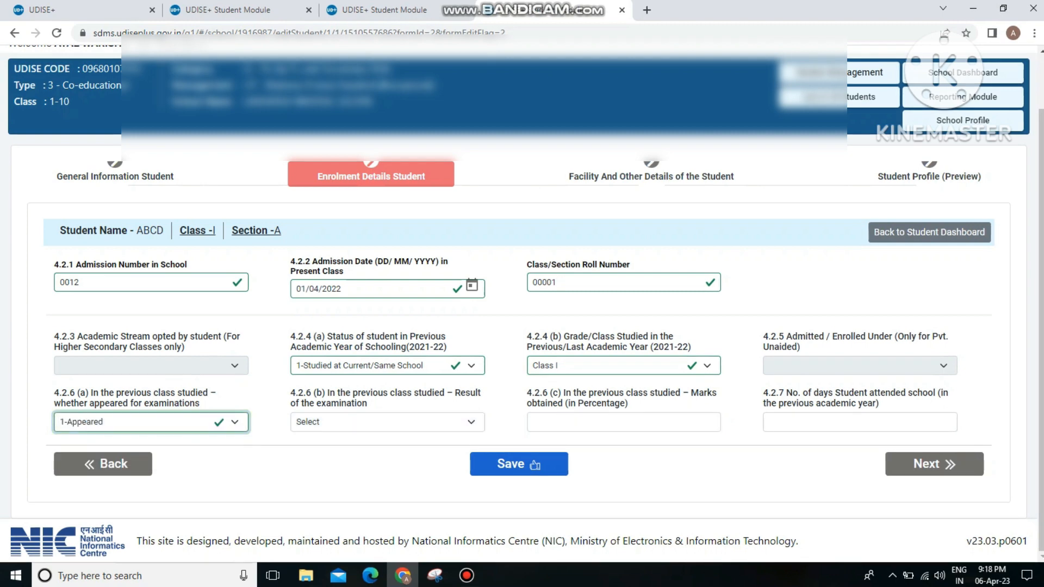
key("Tab")
key("alt+Down")
key("Down")
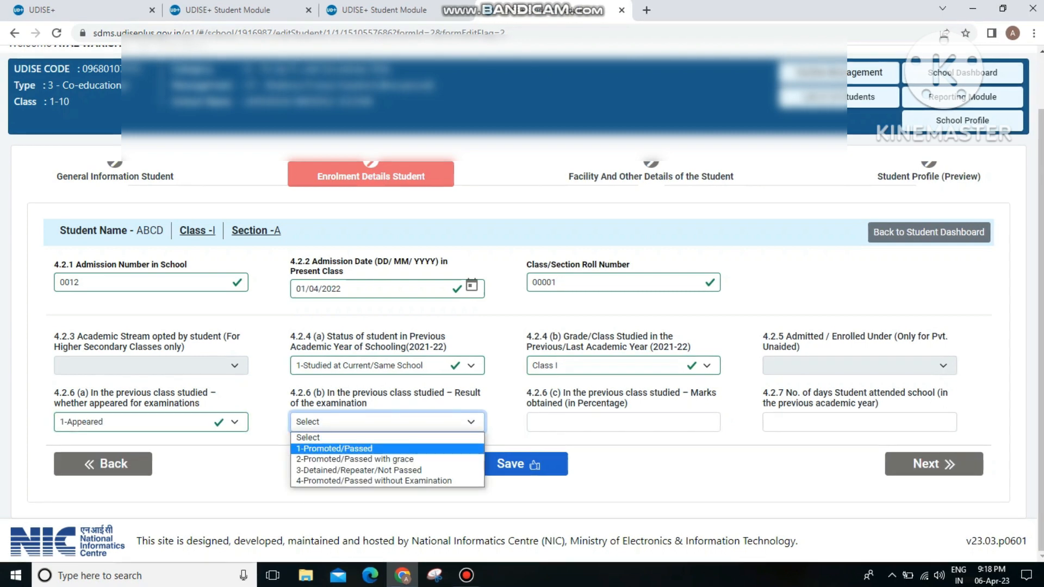
key("Return")
Step: Enter marks 78% and 221 days attended, then reload the form to clear every field
key("Tab")
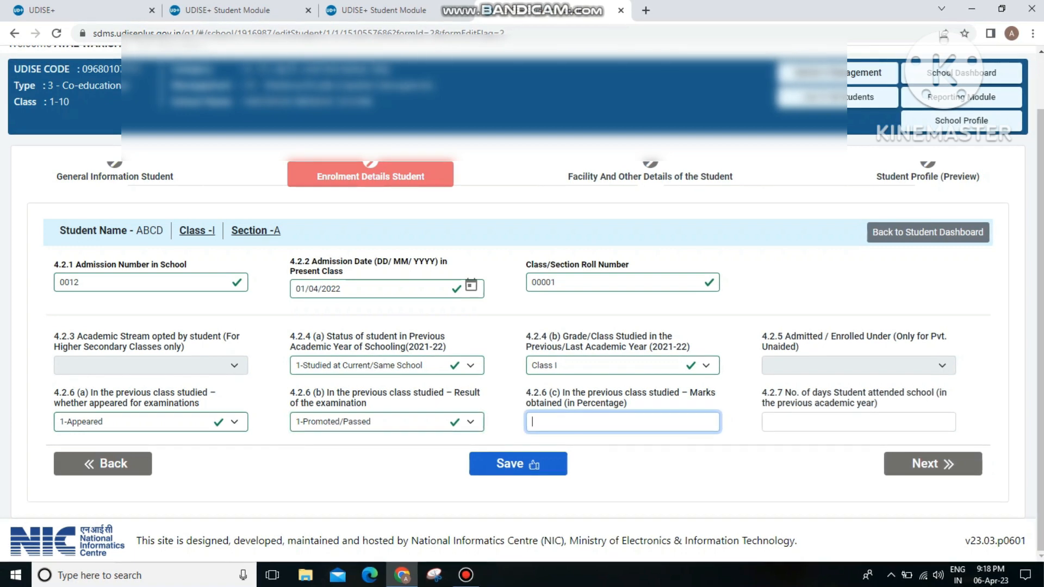
type("425")
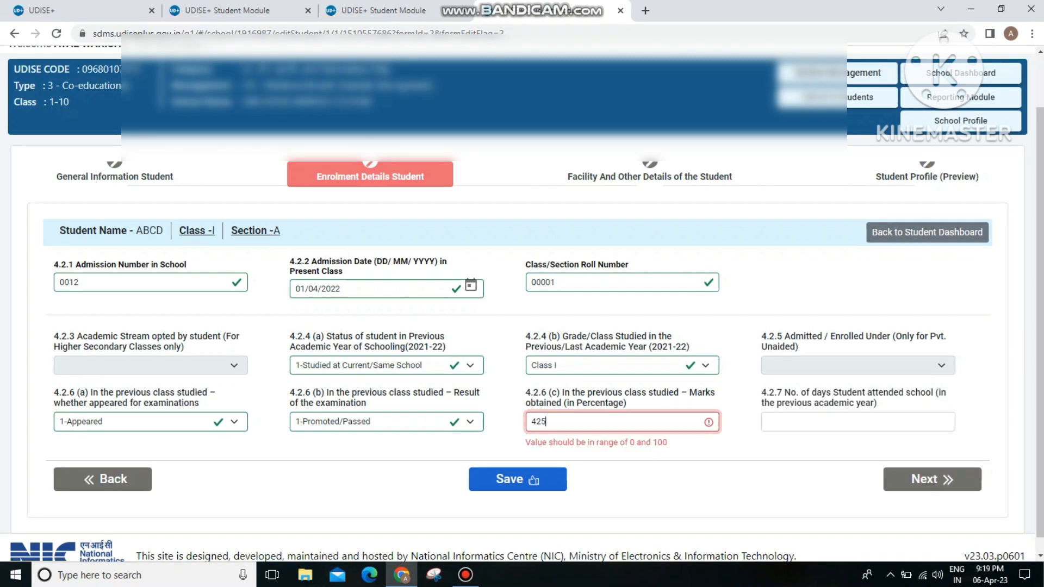
key("ctrl+a")
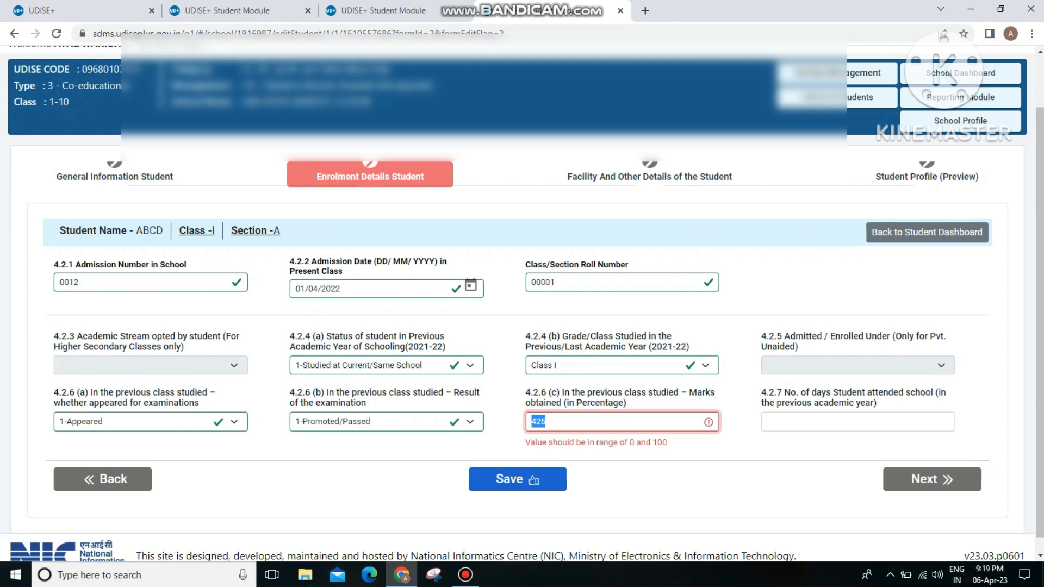
type("78")
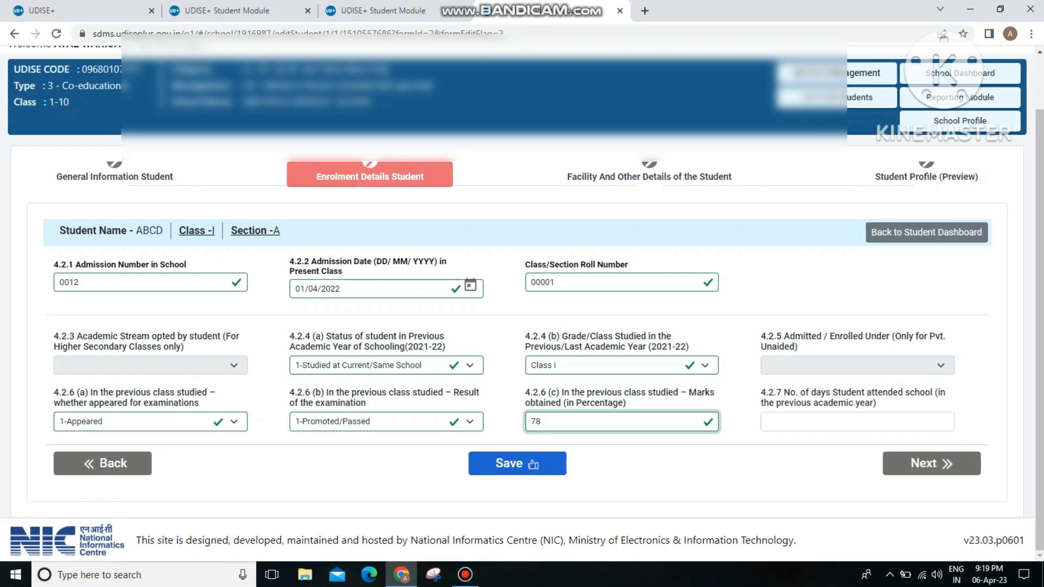
left_click(857, 422)
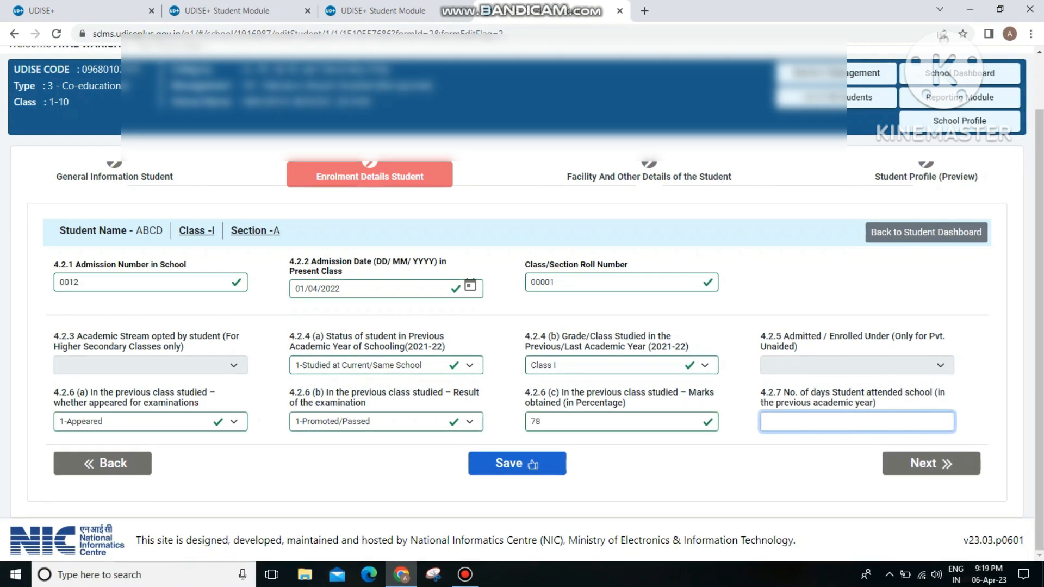
type("221")
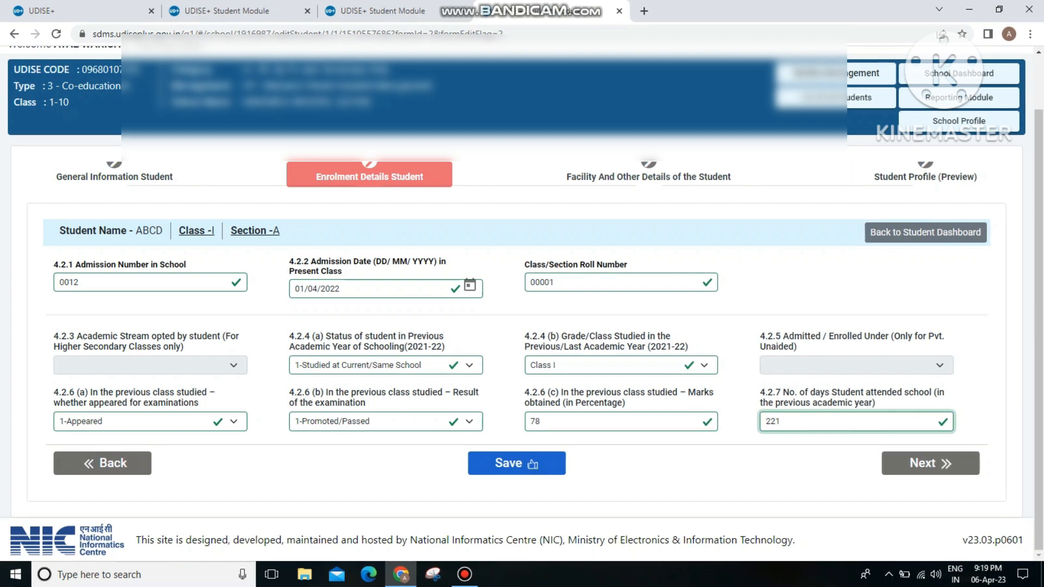
left_click(517, 463)
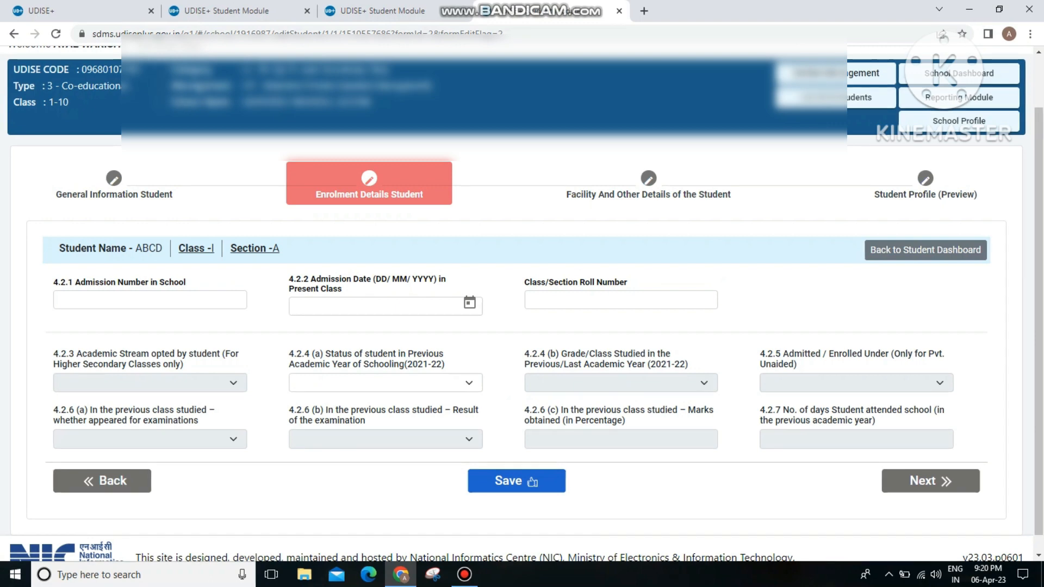
Step: Start the admission number and set admission date 01/04/2022 via the calendar
left_click(150, 301)
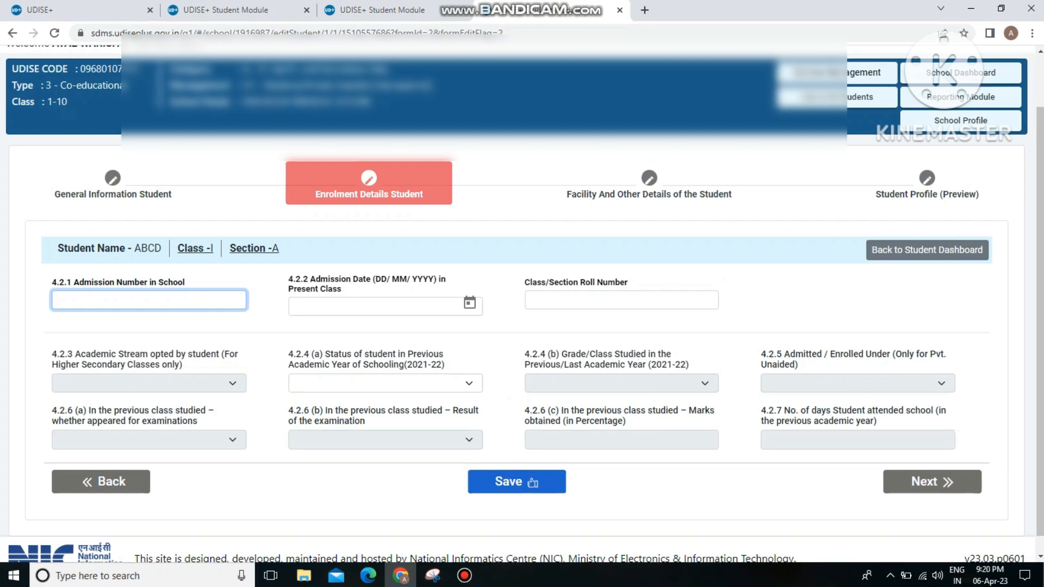
type("01")
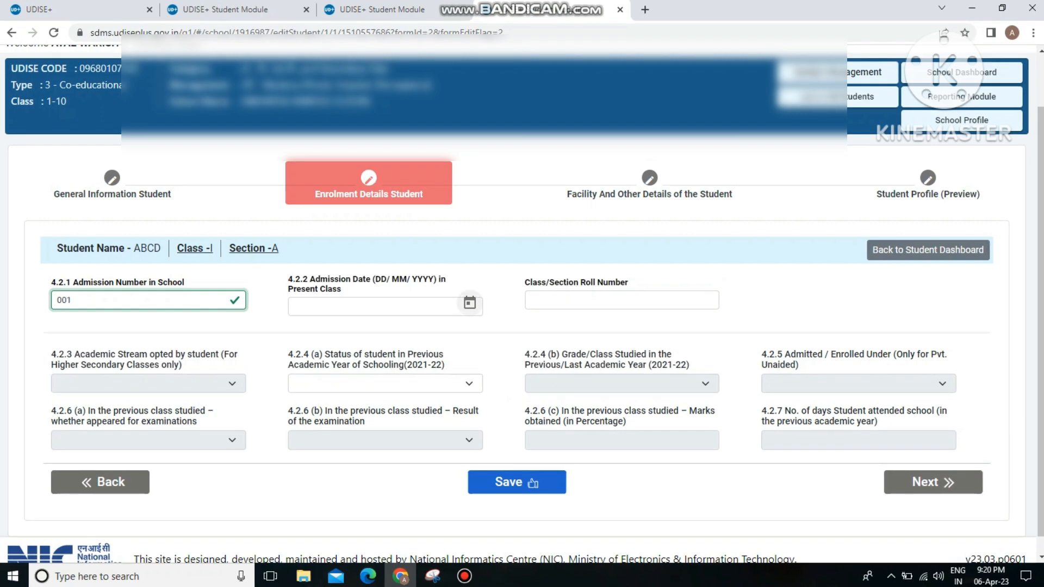
left_click(469, 303)
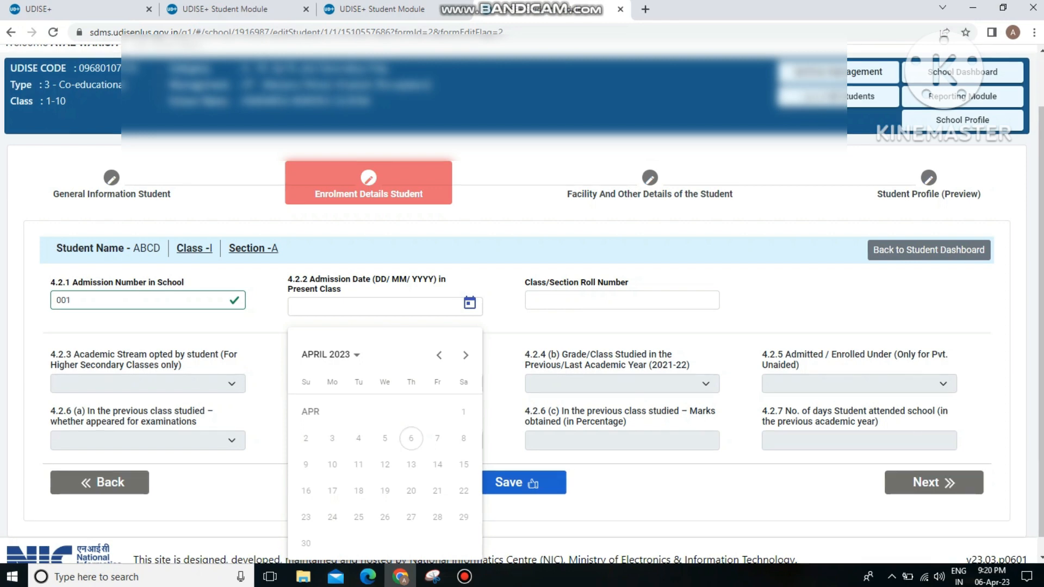
left_click(439, 355)
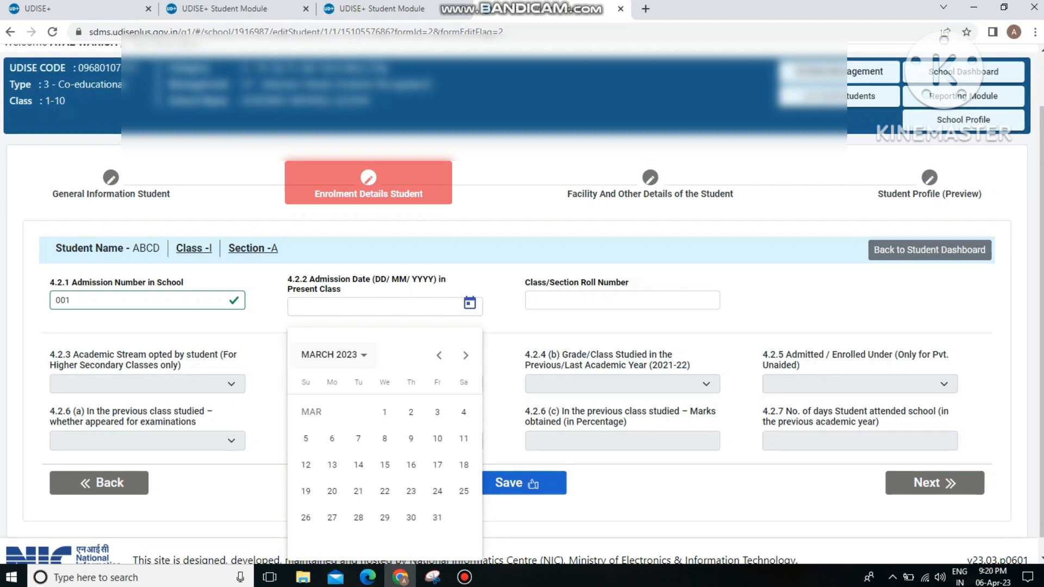
left_click(331, 354)
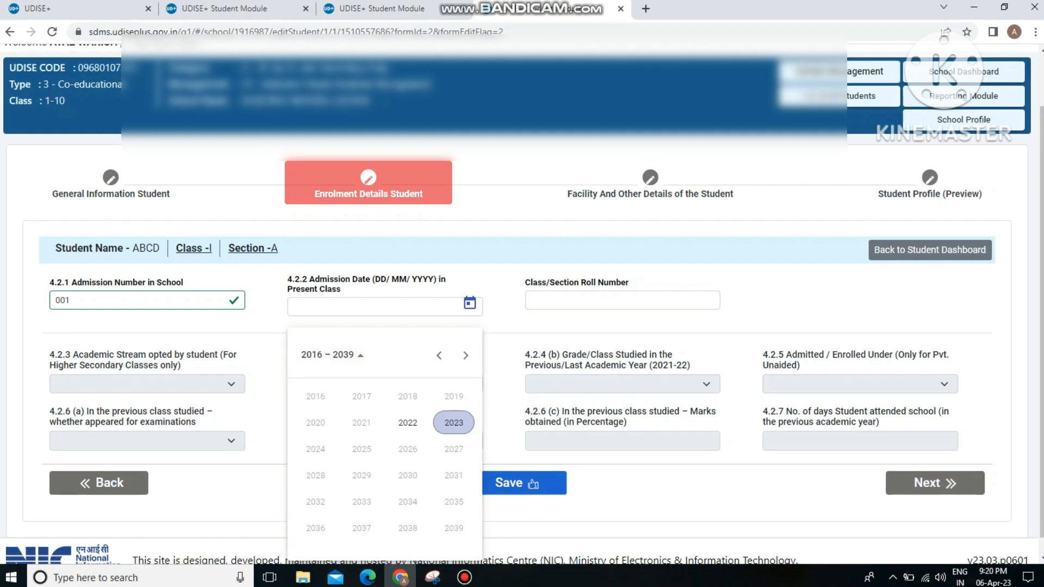
left_click(408, 423)
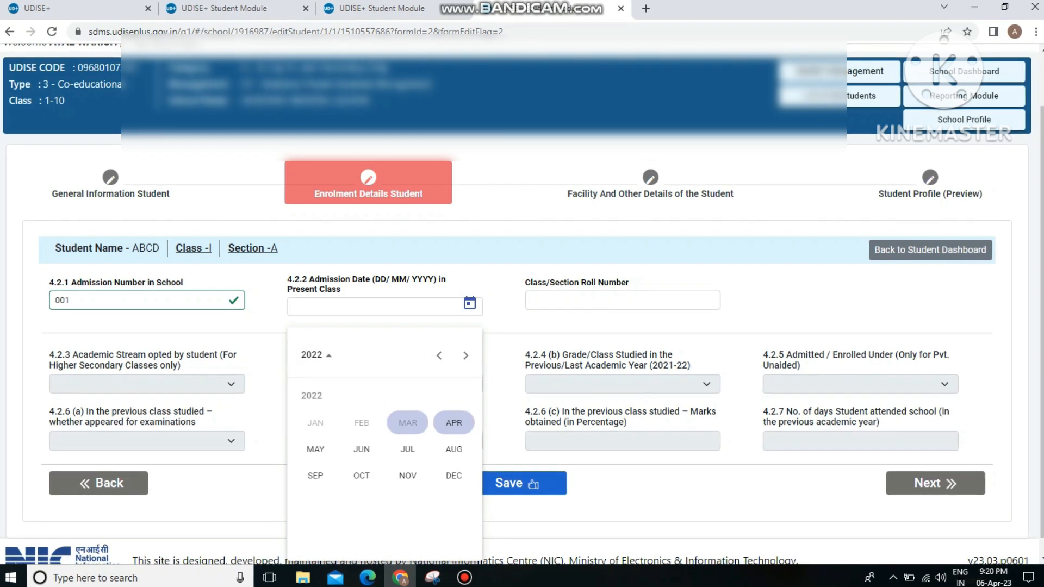
left_click(453, 423)
left_click(435, 412)
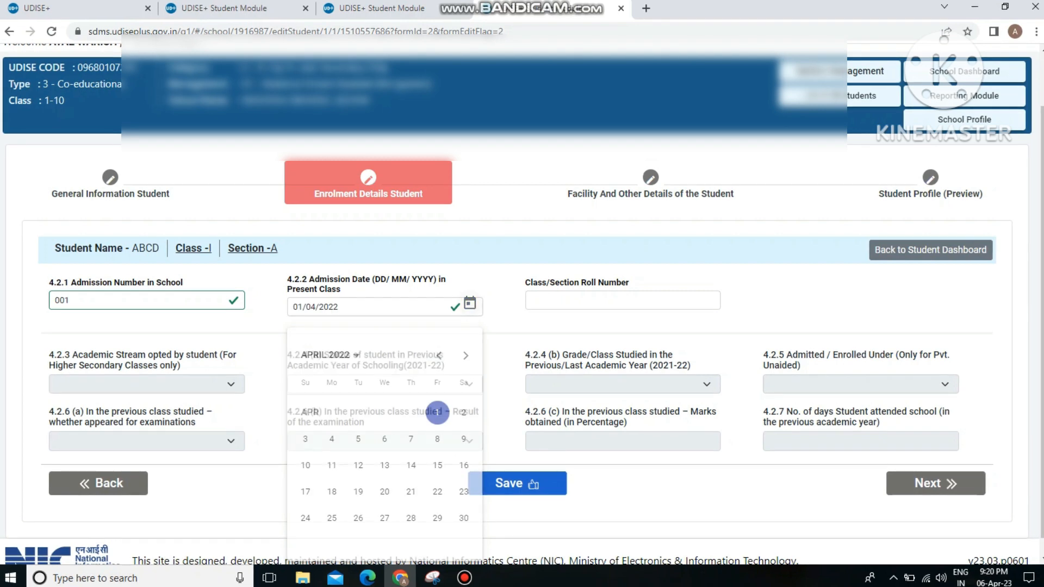
Step: Enter roll number 012 and correct the admission number to 4551
left_click(622, 300)
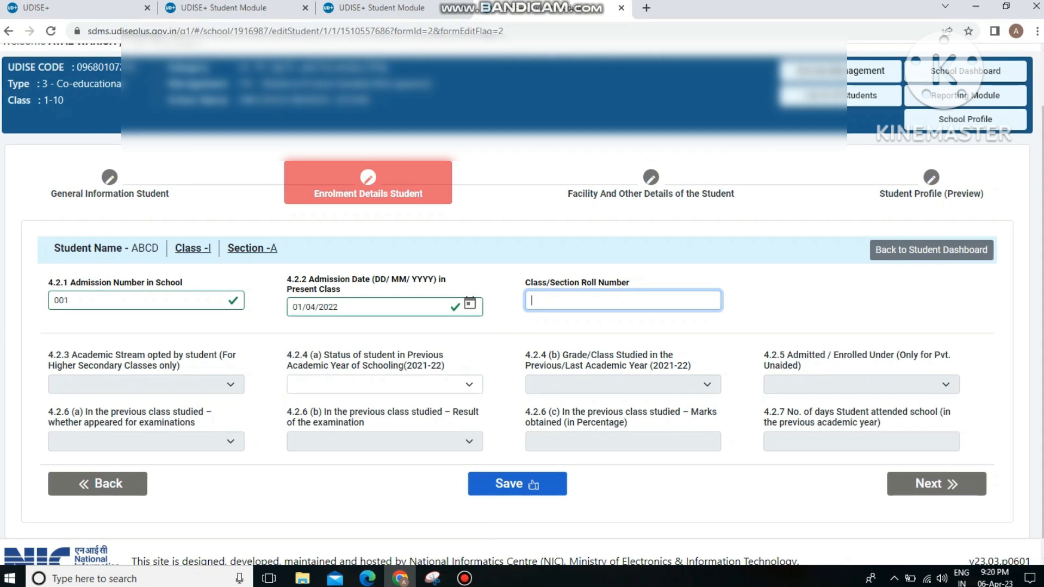
type("012")
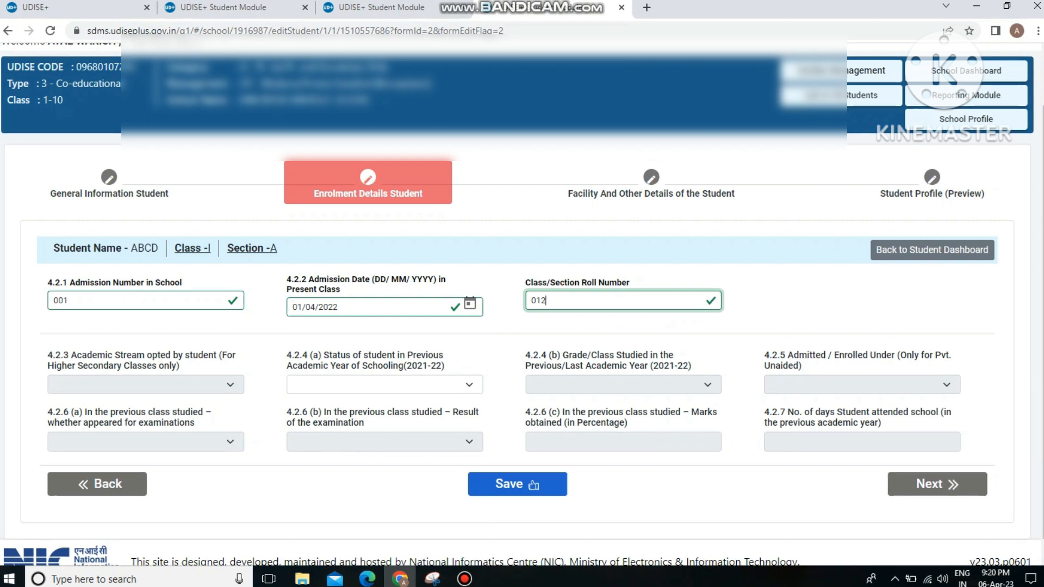
key("Tab")
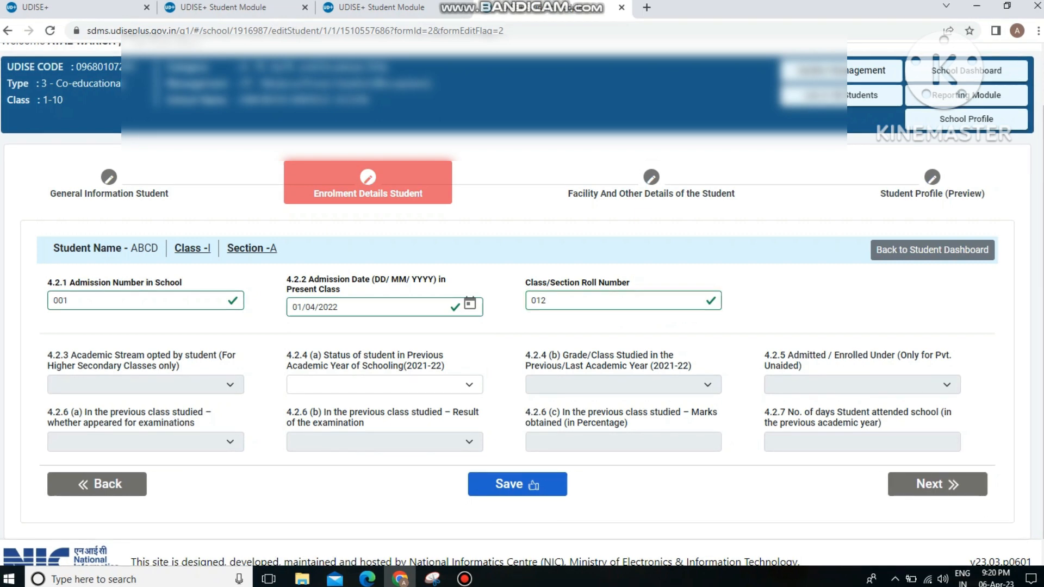
left_click_drag(64, 300, 53, 300)
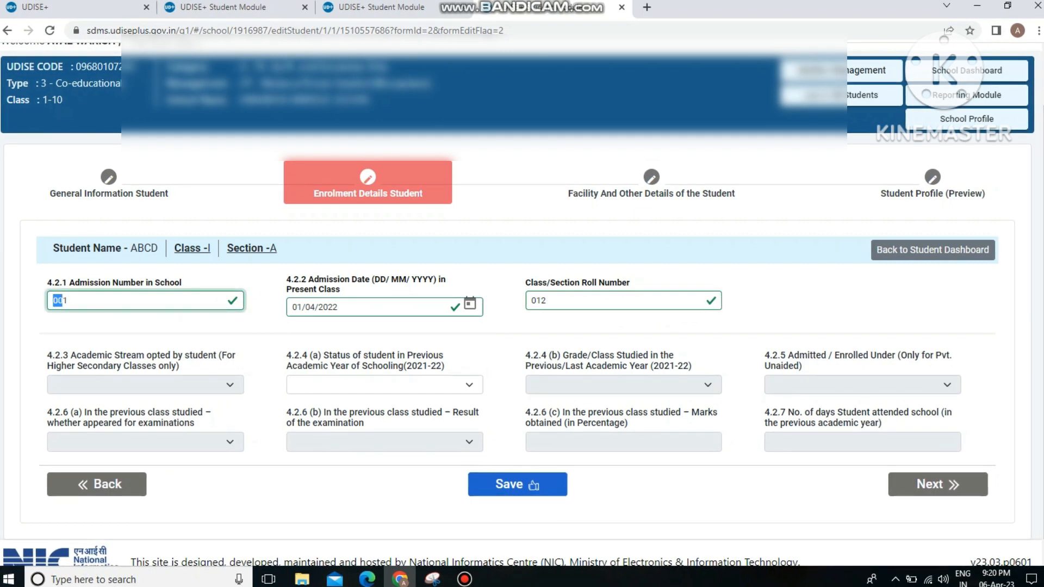
type("4551")
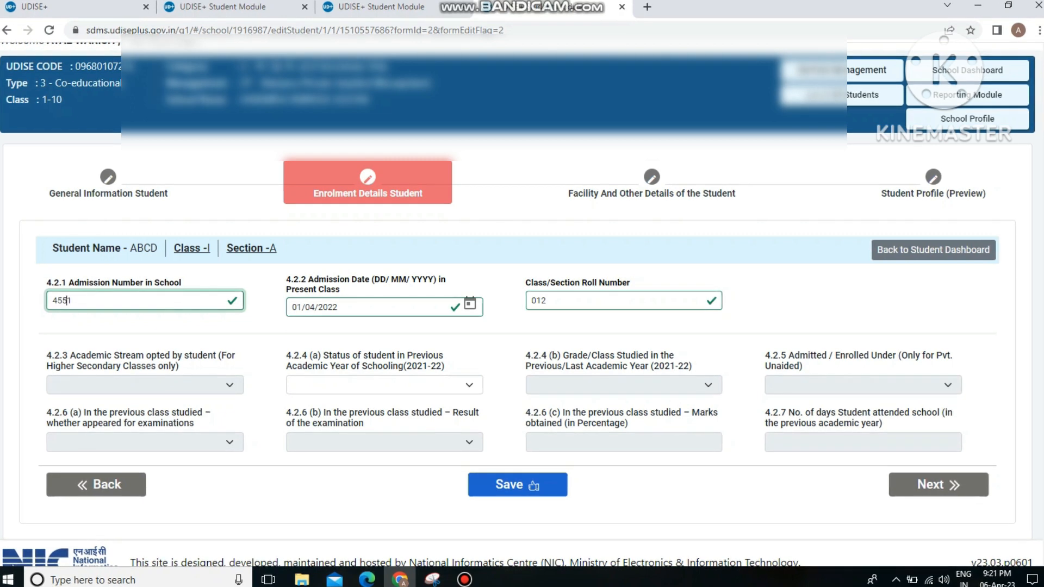
Step: Set previous schooling to same school, Class I, appeared, and 1-Promoted/Passed
left_click(384, 385)
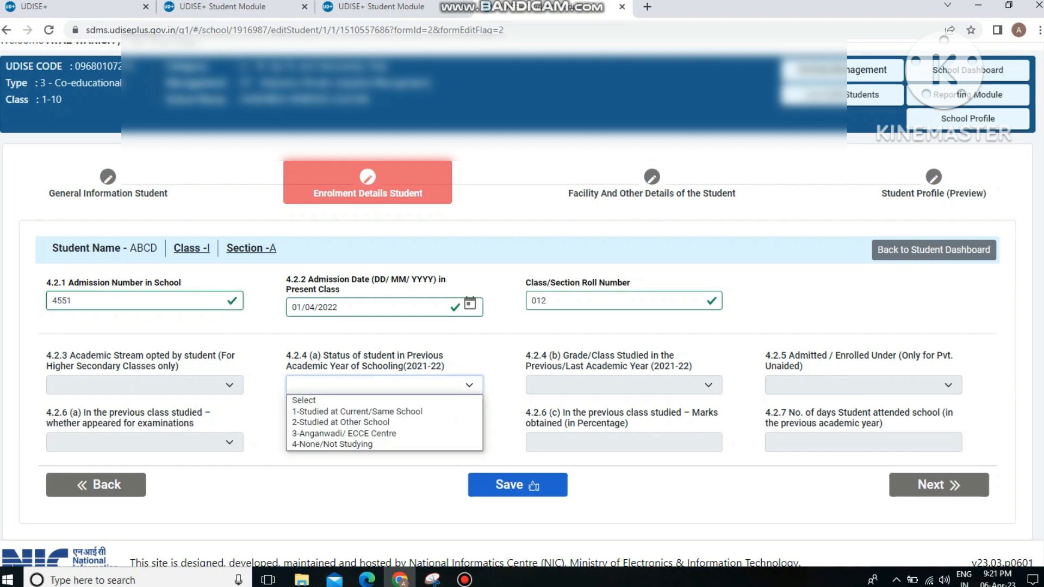
left_click(357, 411)
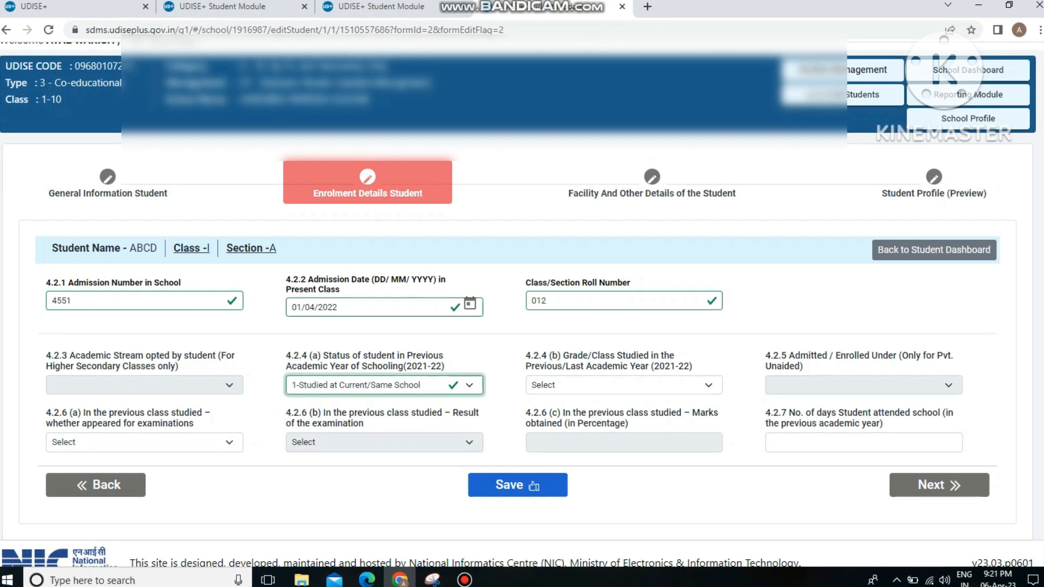
left_click(623, 385)
left_click(598, 413)
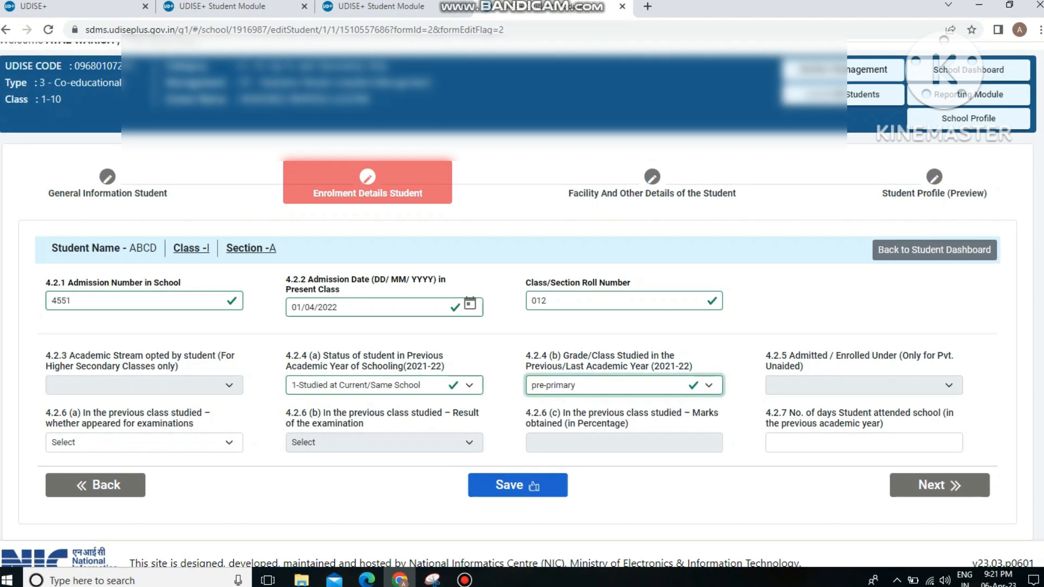
left_click(624, 385)
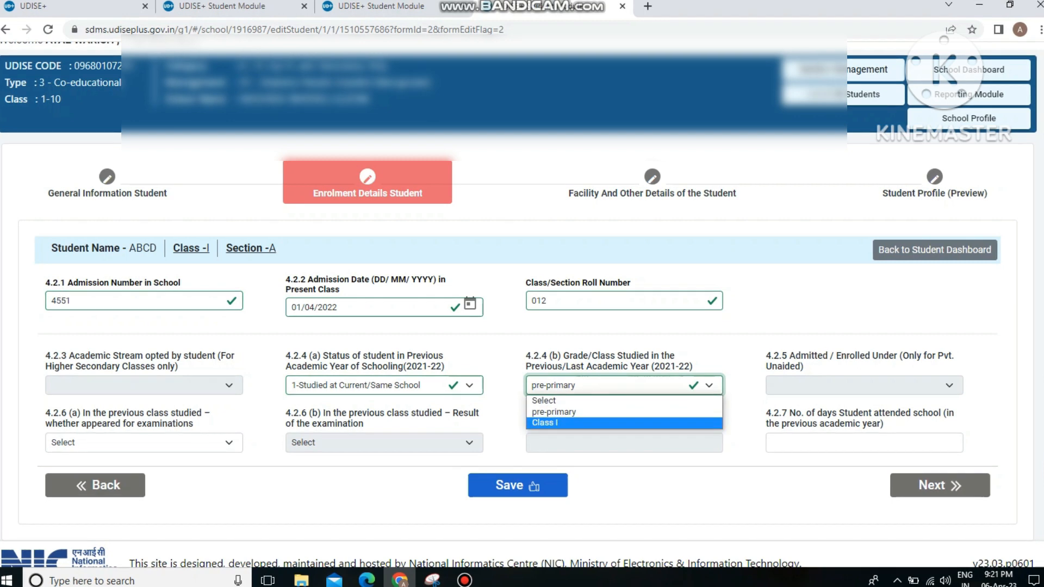
left_click(598, 423)
left_click(143, 442)
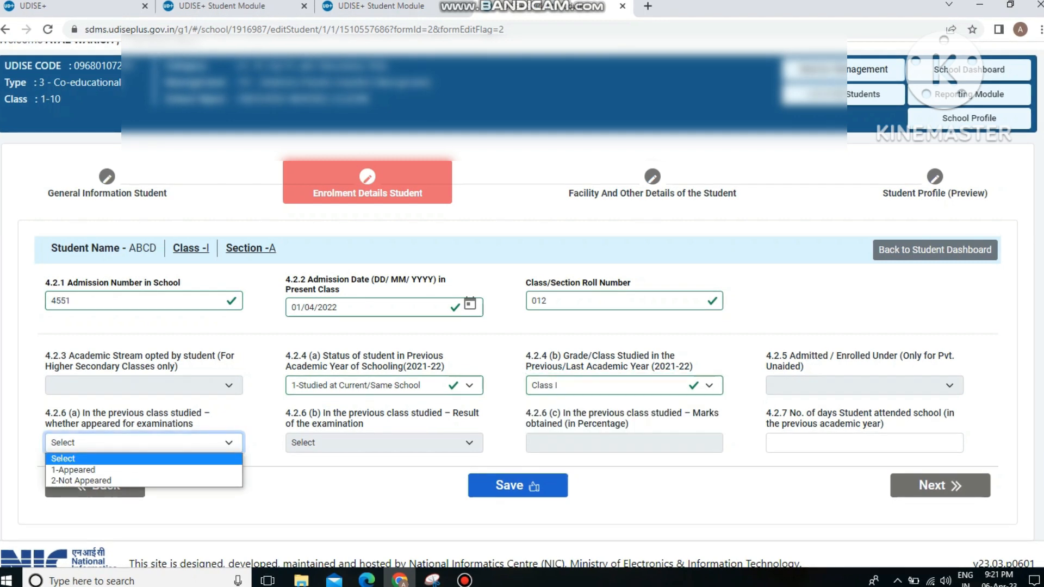
left_click(143, 470)
left_click(384, 442)
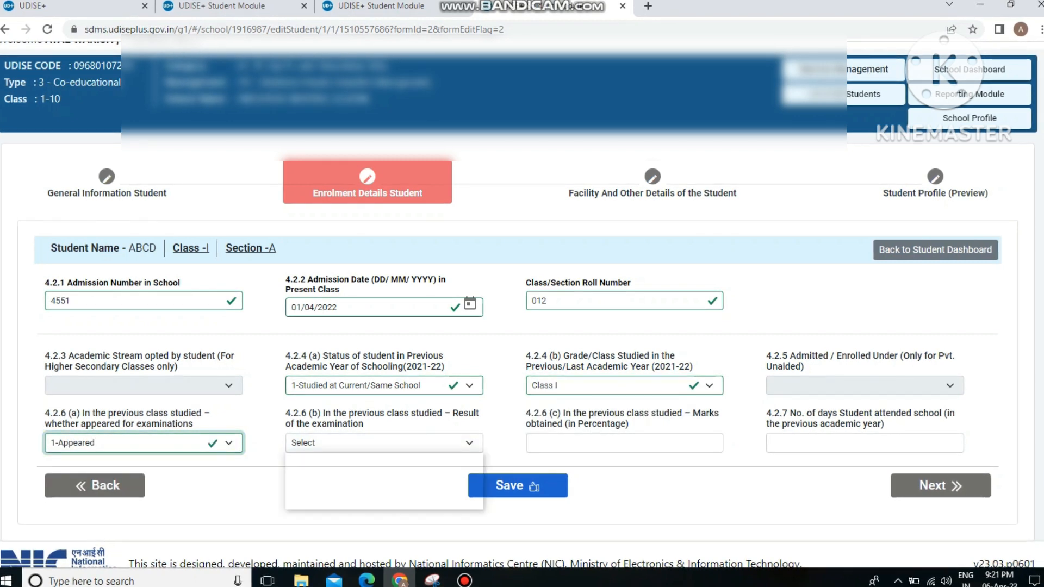
left_click(330, 470)
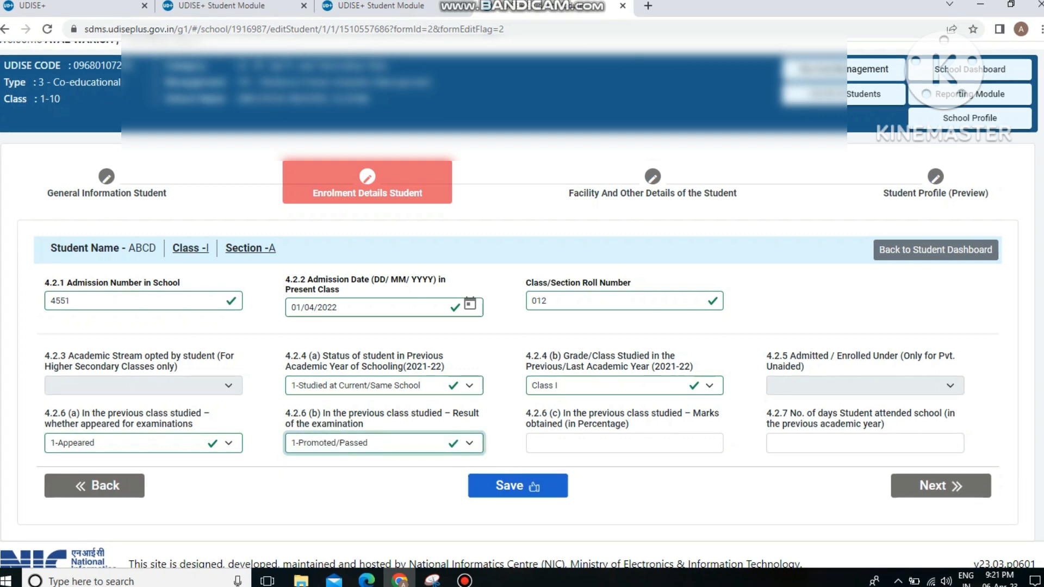
Step: Enter 87% marks and 225 days attended, save, and continue to facility details
left_click(624, 443)
type("87")
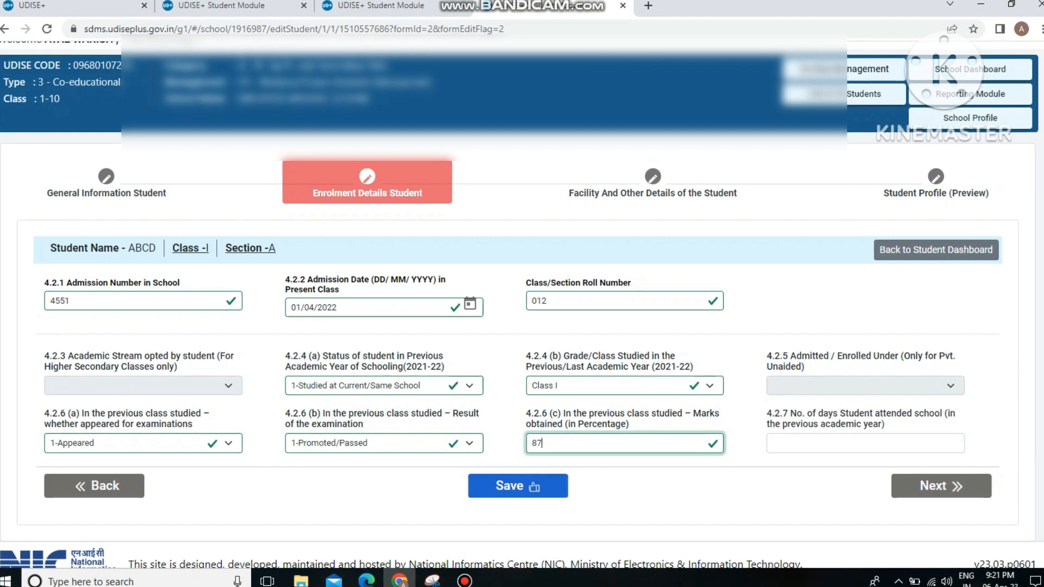
left_click(865, 443)
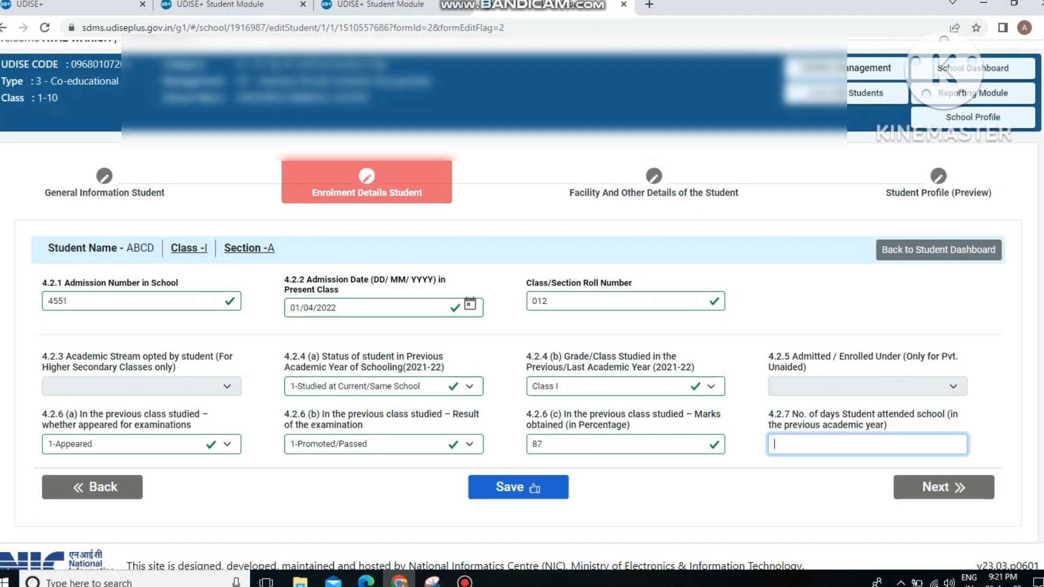
type("225")
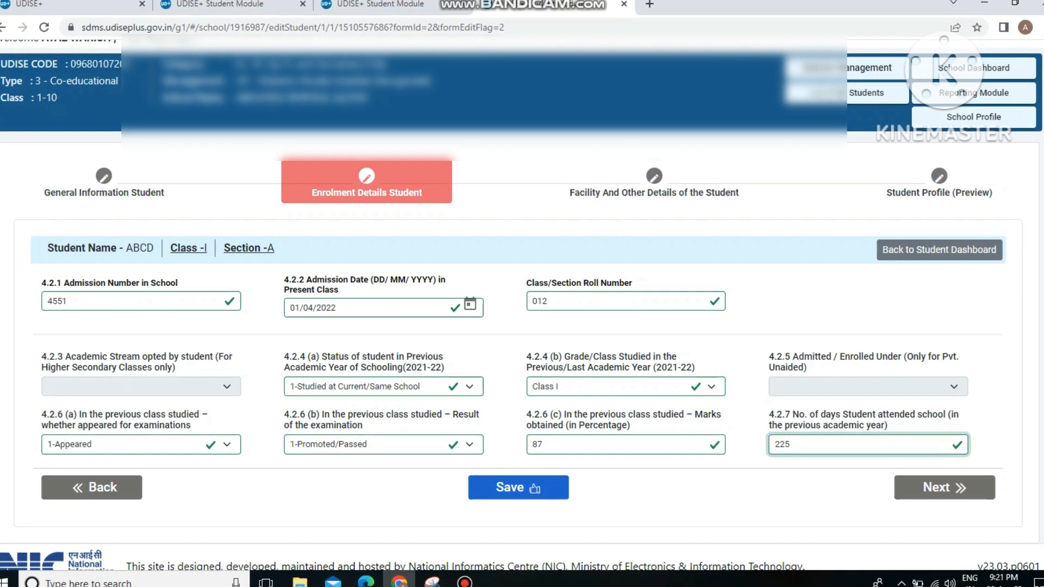
left_click(518, 487)
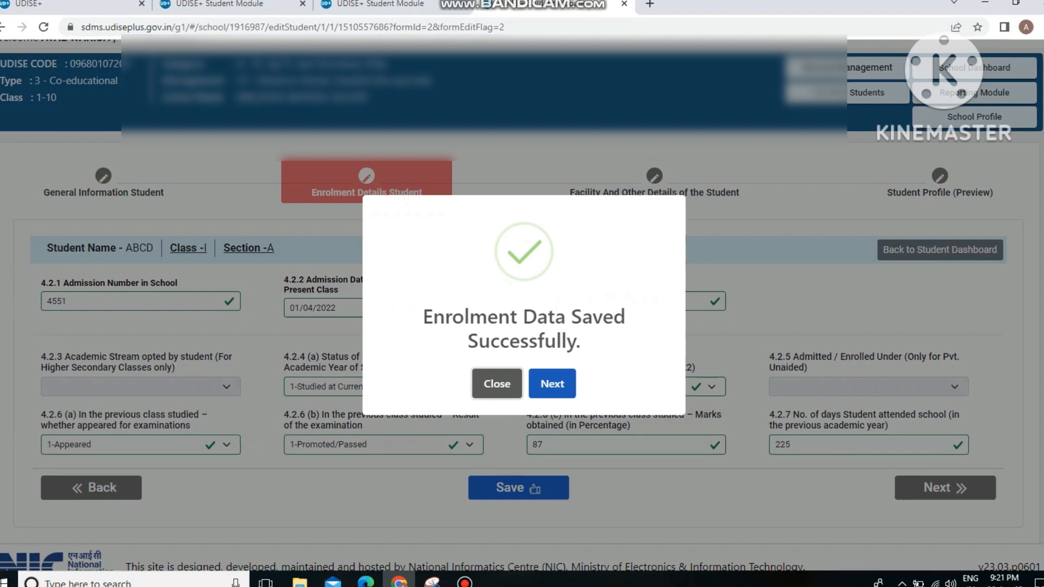
left_click(552, 383)
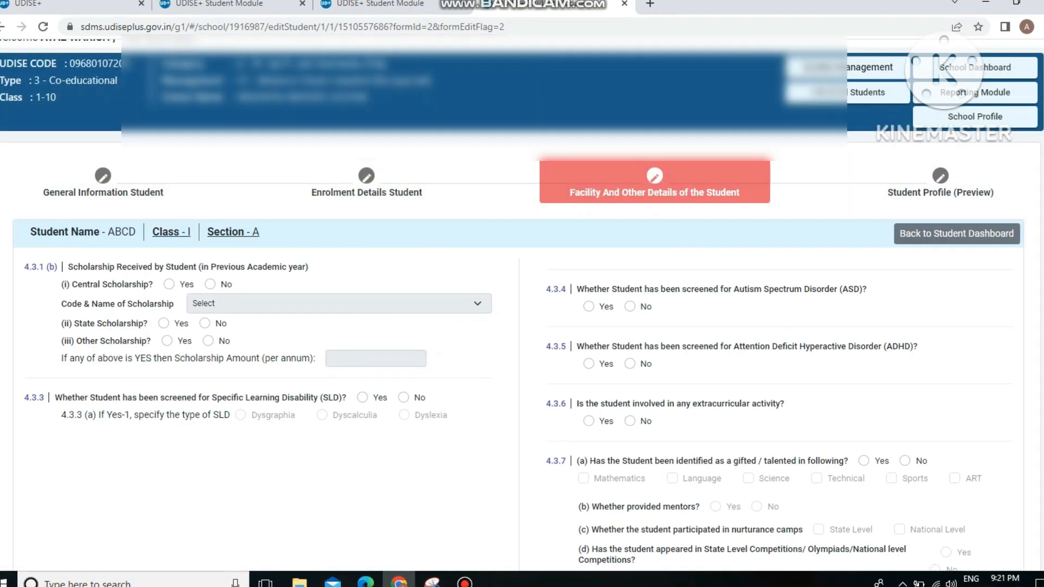
Step: Answer No for central, state and other scholarships, learning disability, autism and ADHD screening
left_click(210, 285)
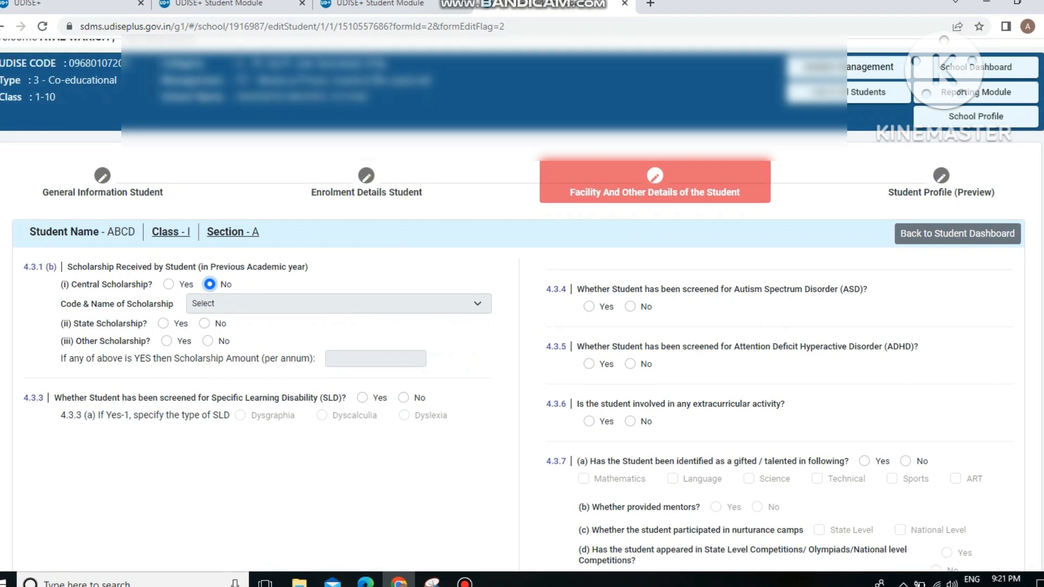
left_click(204, 324)
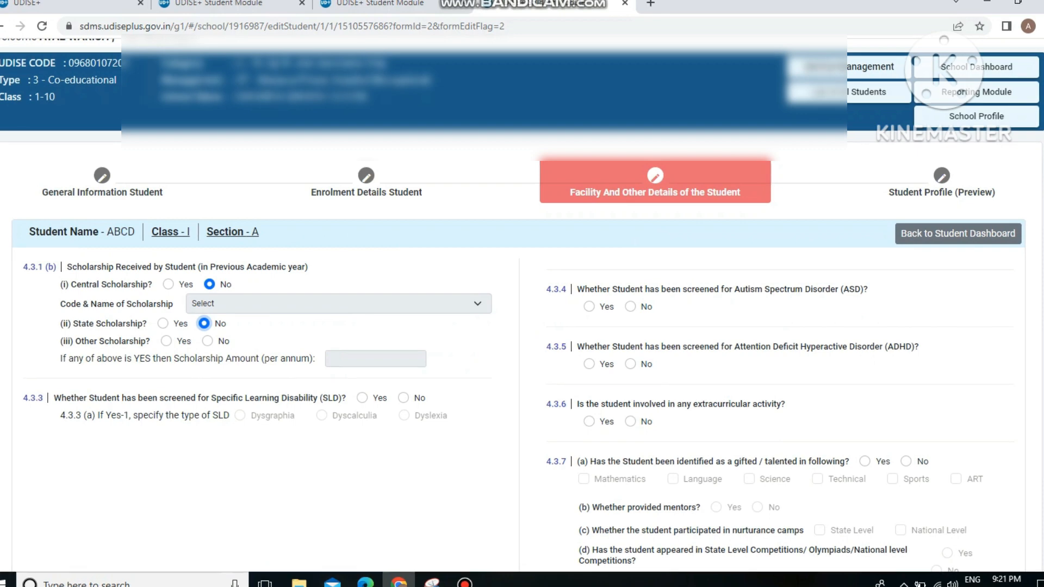
left_click(207, 341)
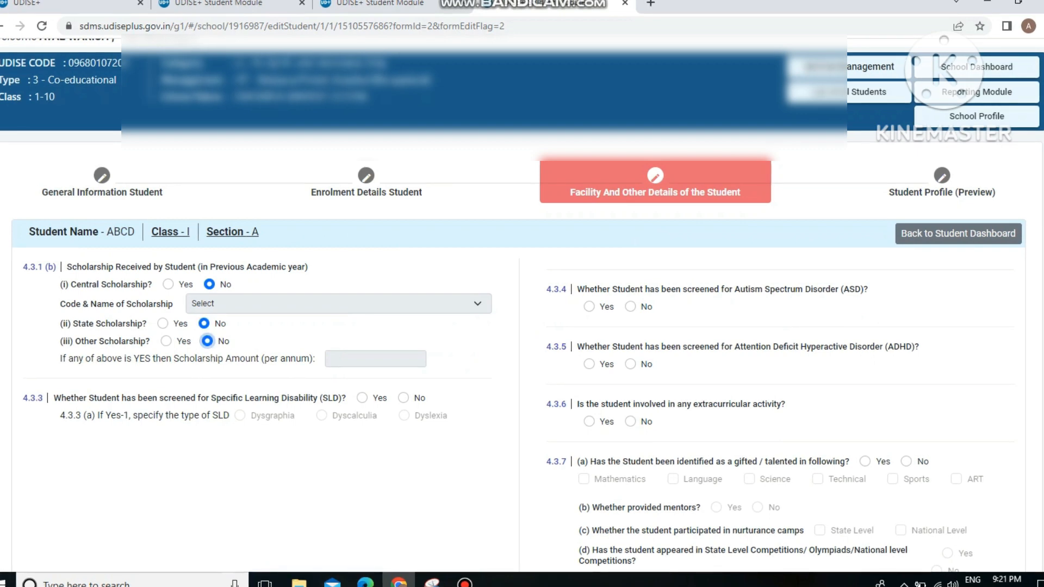
scroll(522, 305, "down", 2)
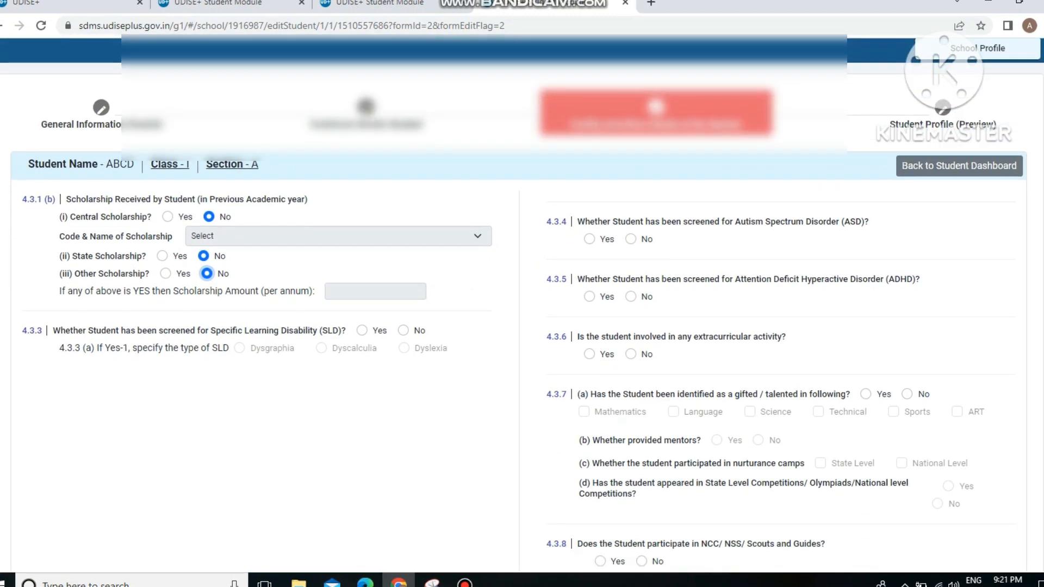
left_click(403, 331)
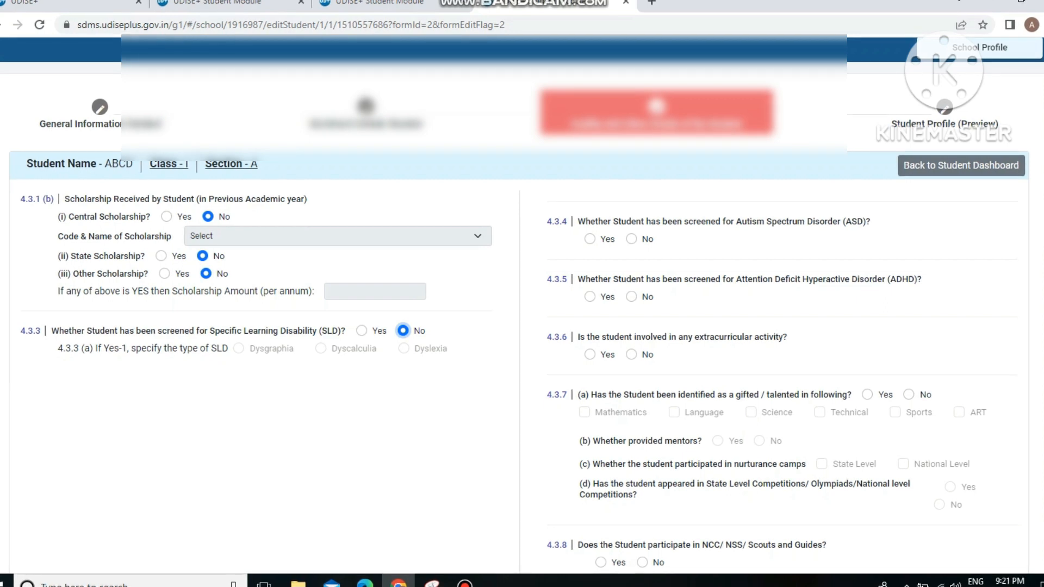
left_click(632, 239)
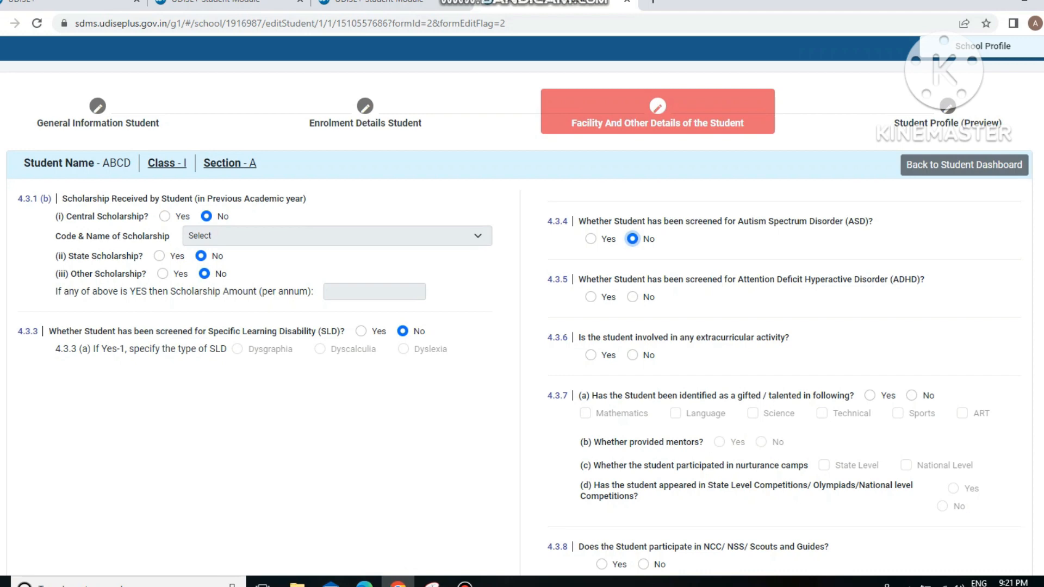
left_click(632, 296)
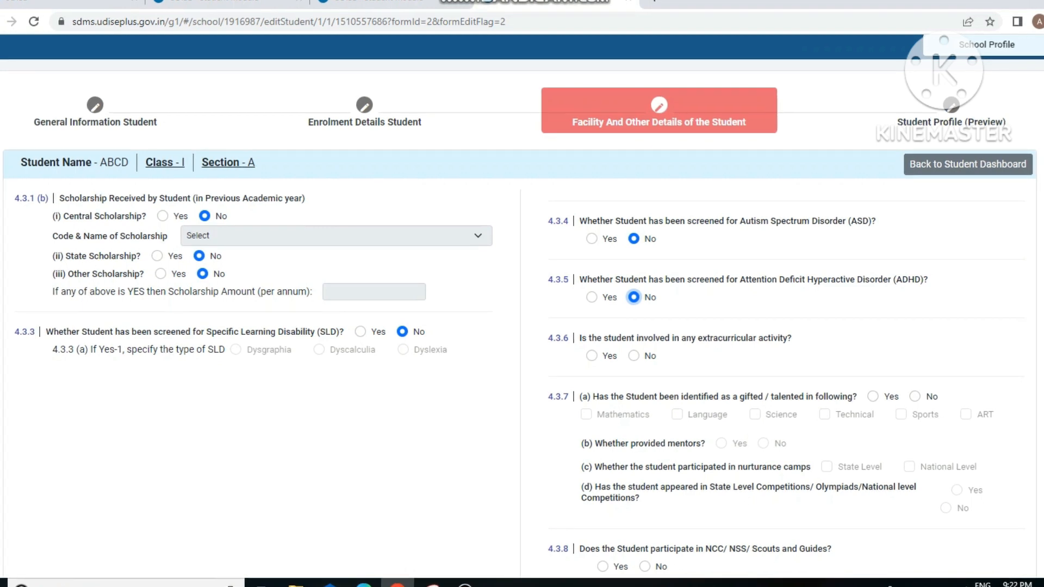
Step: Answer No for extracurricular, gifted/talented and NCC/NSS/Scouts, then save and open the profile preview
left_click(634, 356)
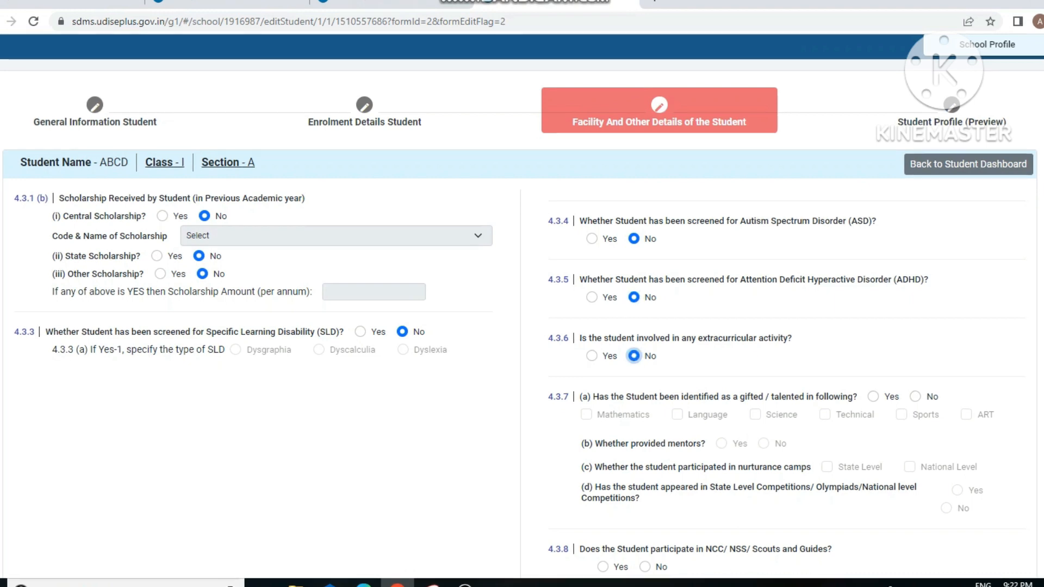
scroll(633, 351, "down", 1)
scroll(633, 351, "down", 1)
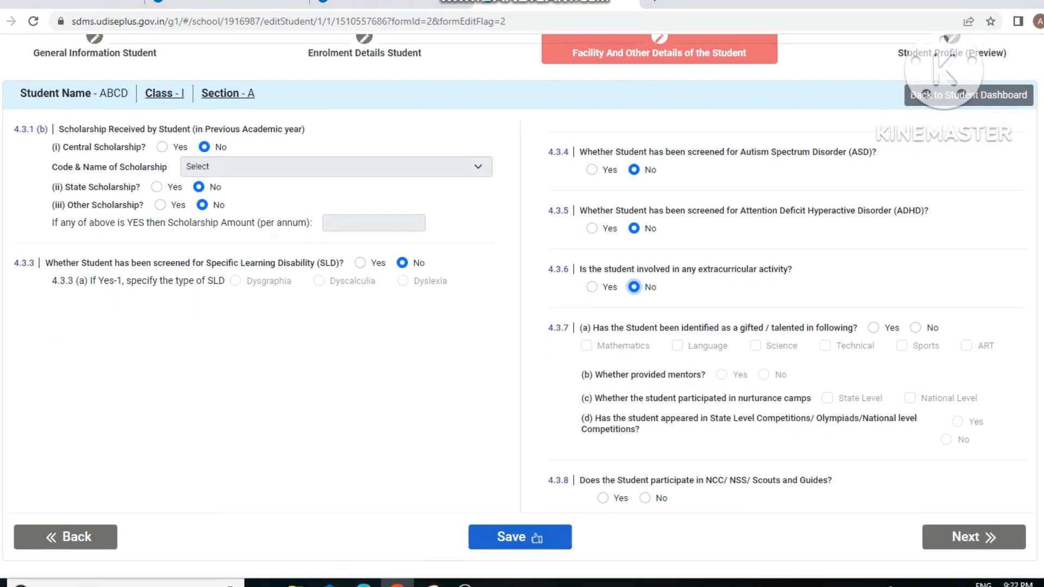
left_click(916, 328)
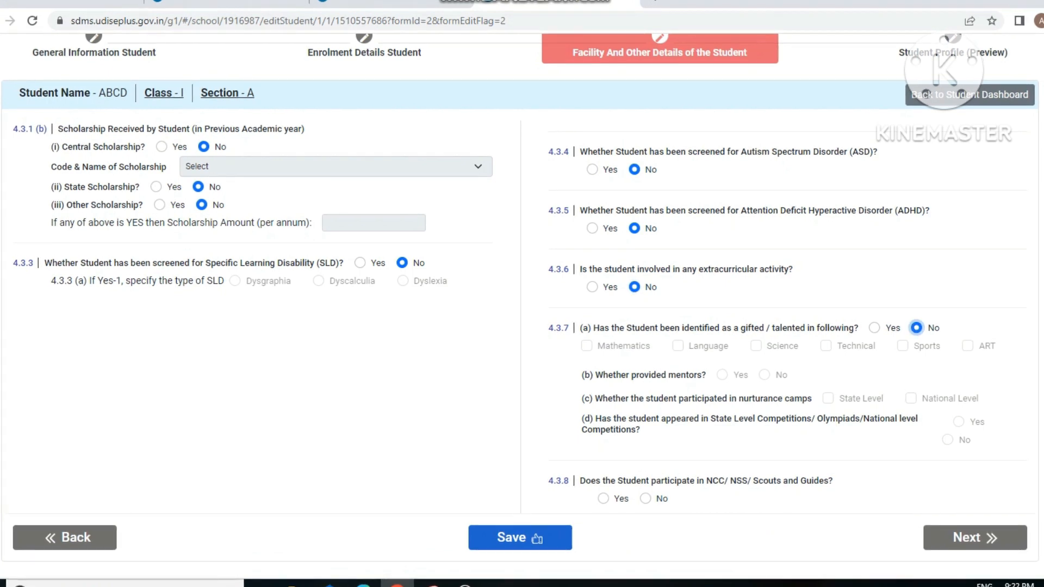
left_click(645, 499)
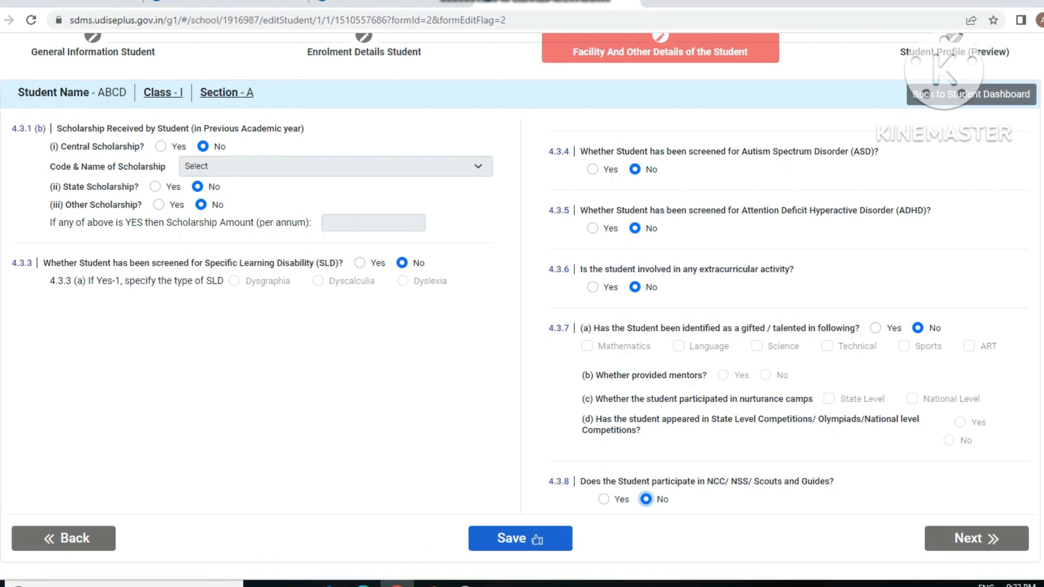
left_click(537, 540)
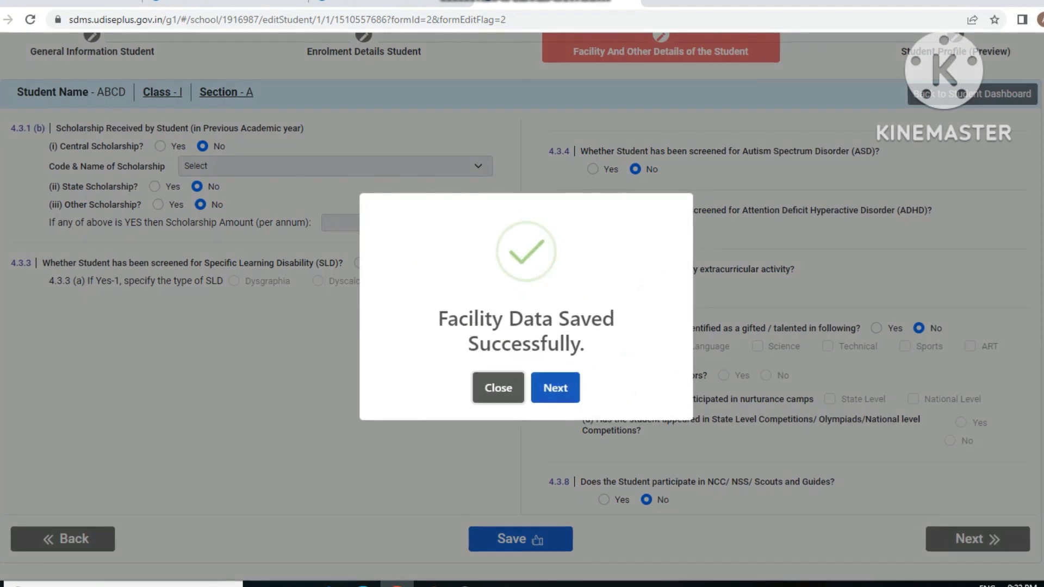
left_click(555, 387)
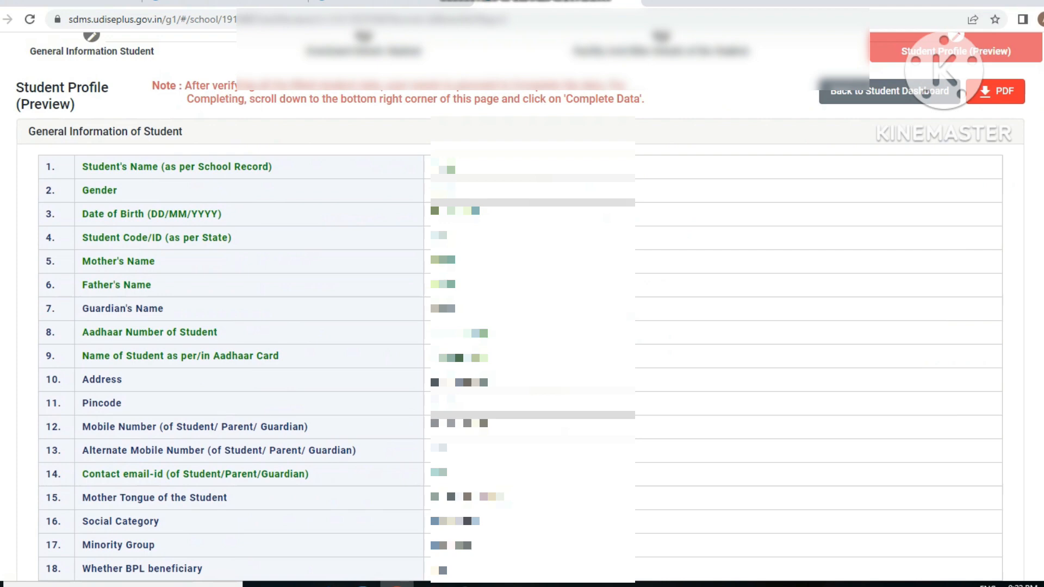
Step: Review ABCD's profile preview, confirm the data as complete, and return to the Class I, Section A list
scroll(555, 381, "up", 2)
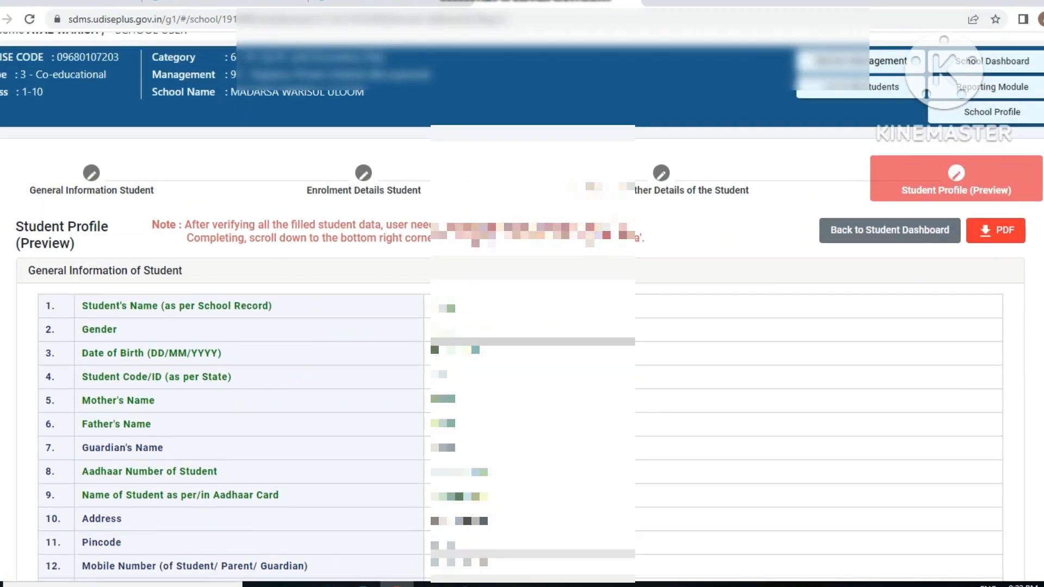
left_click_drag(184, 225, 646, 238)
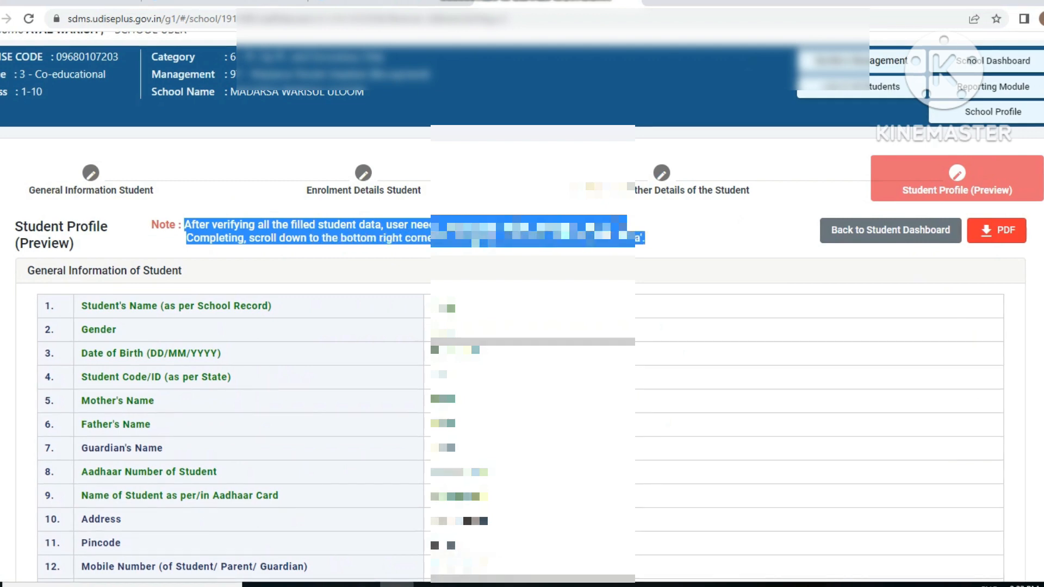
left_click(647, 239)
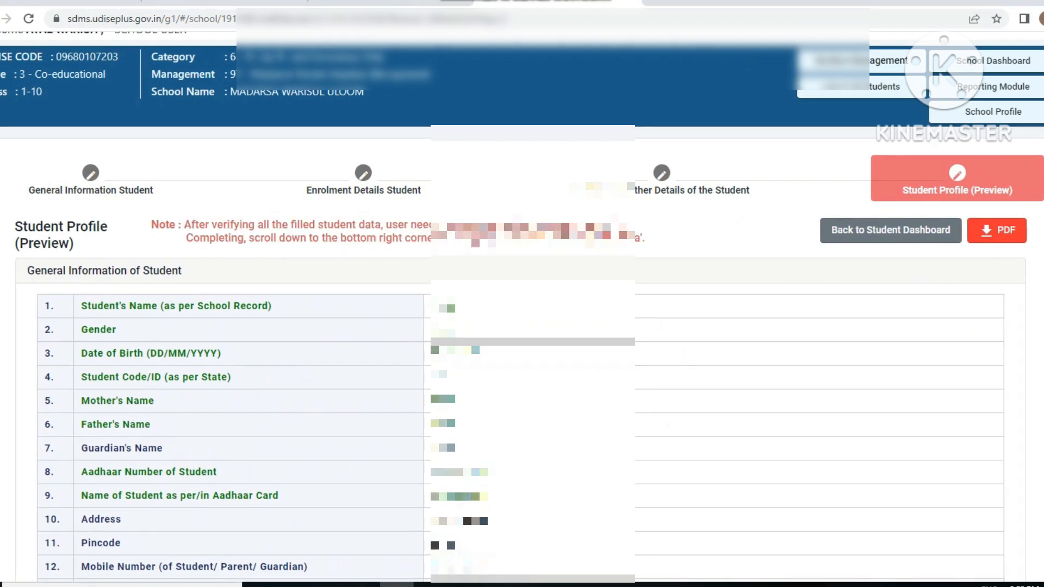
scroll(522, 304, "down", 3)
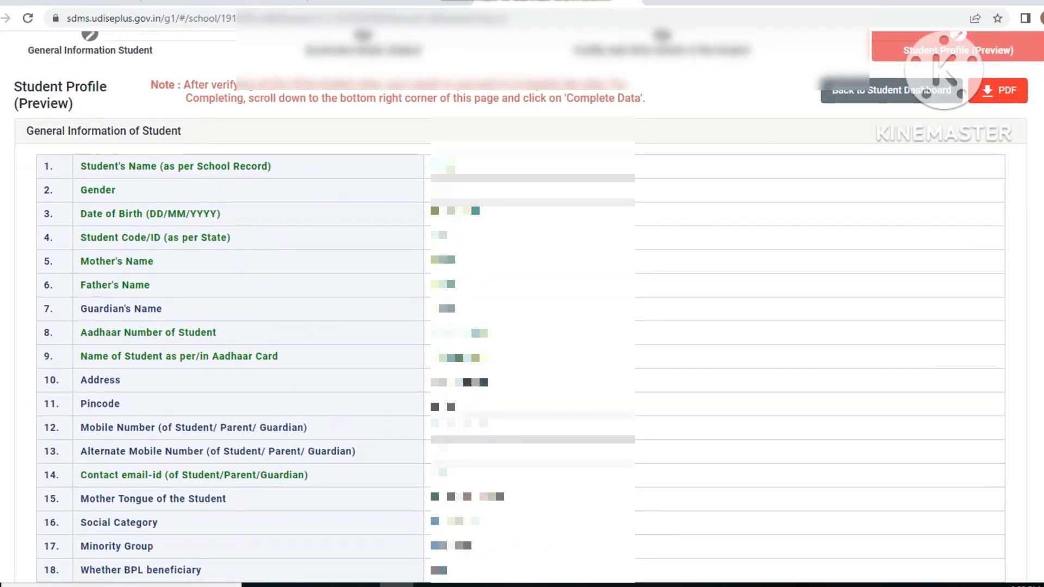
scroll(522, 304, "down", 5)
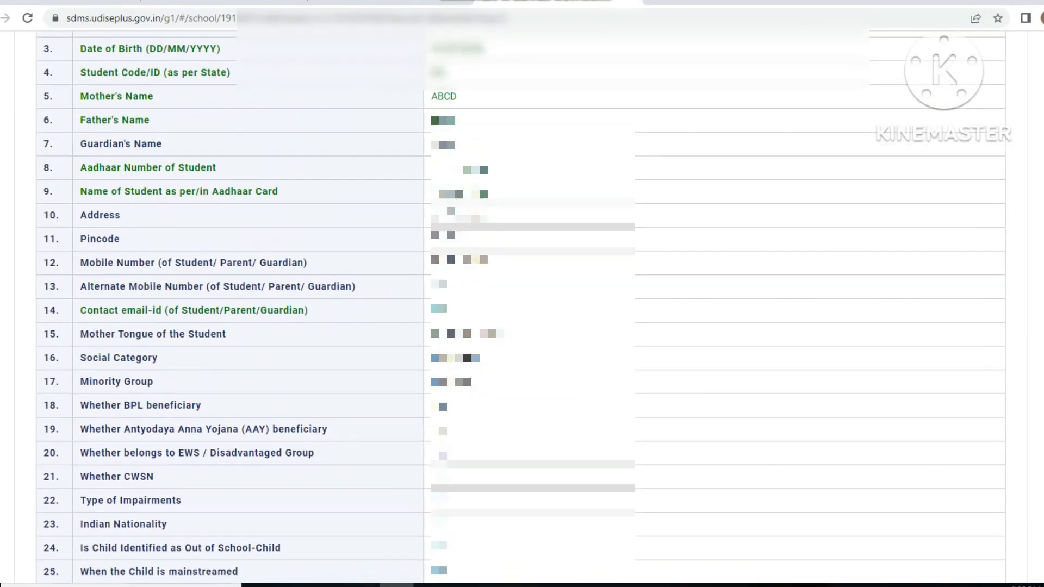
scroll(521, 305, "down", 5)
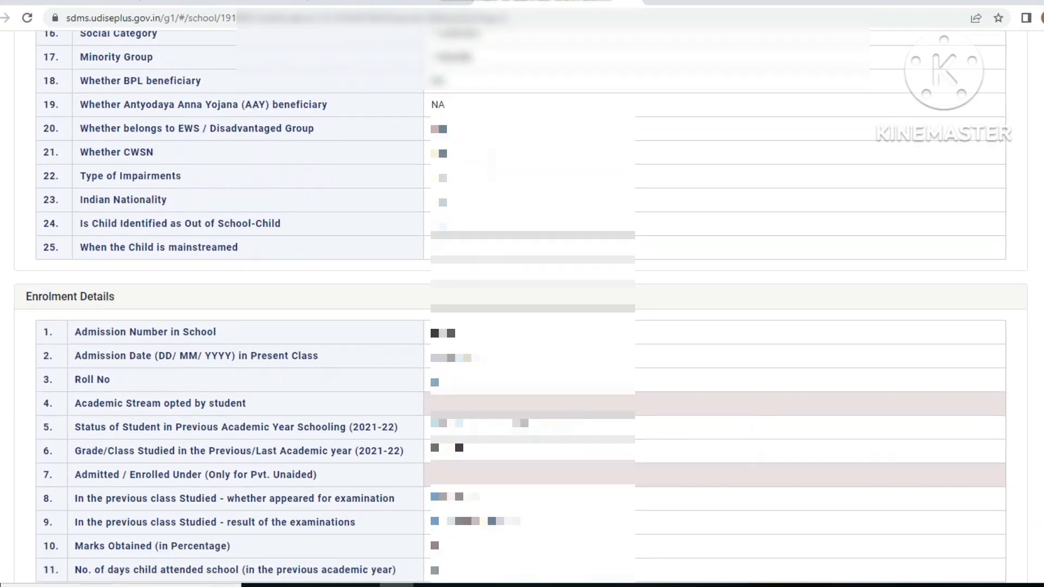
scroll(522, 305, "down", 9)
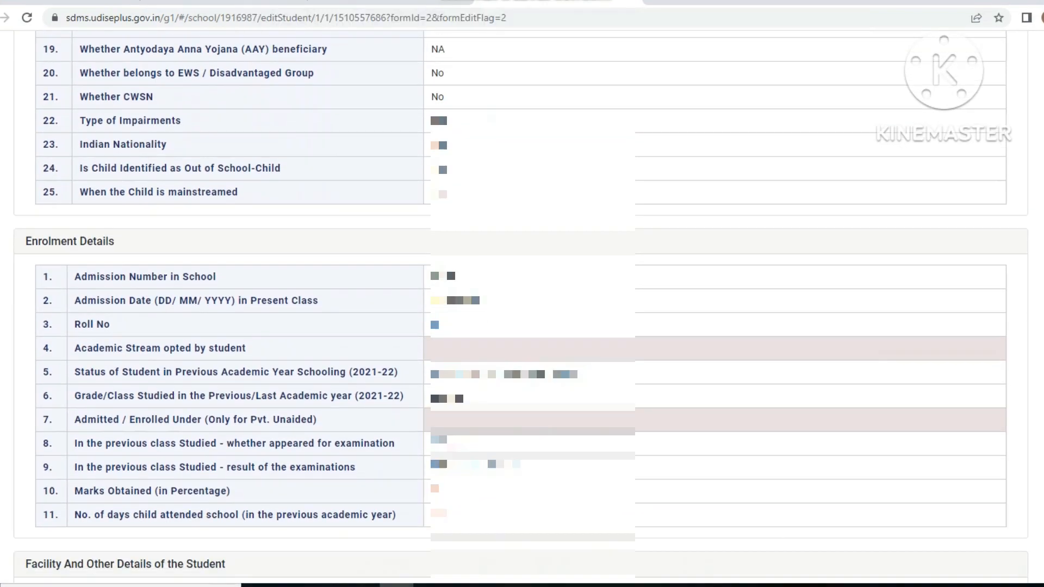
scroll(522, 304, "down", 3)
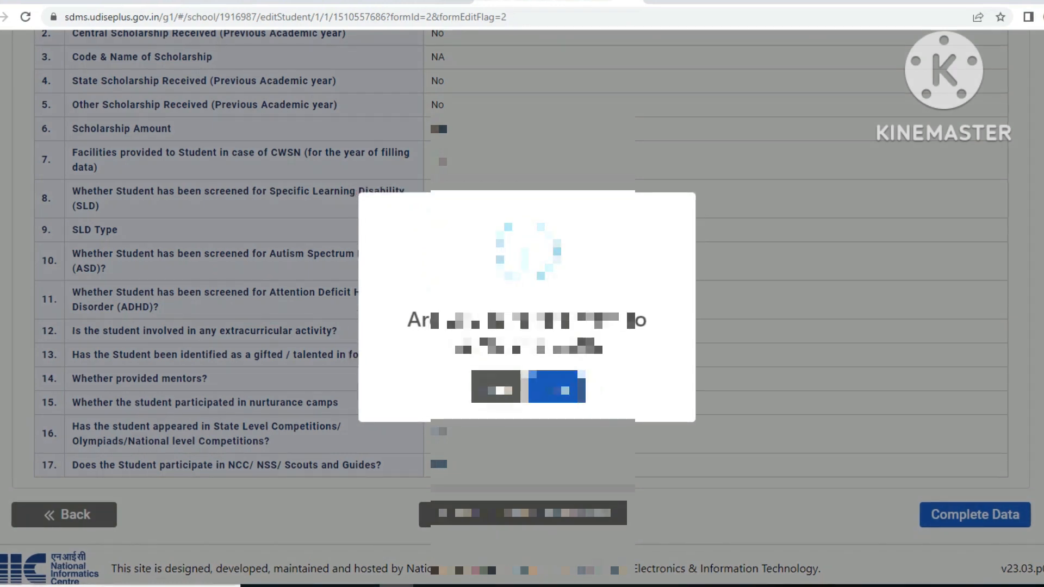
left_click(557, 387)
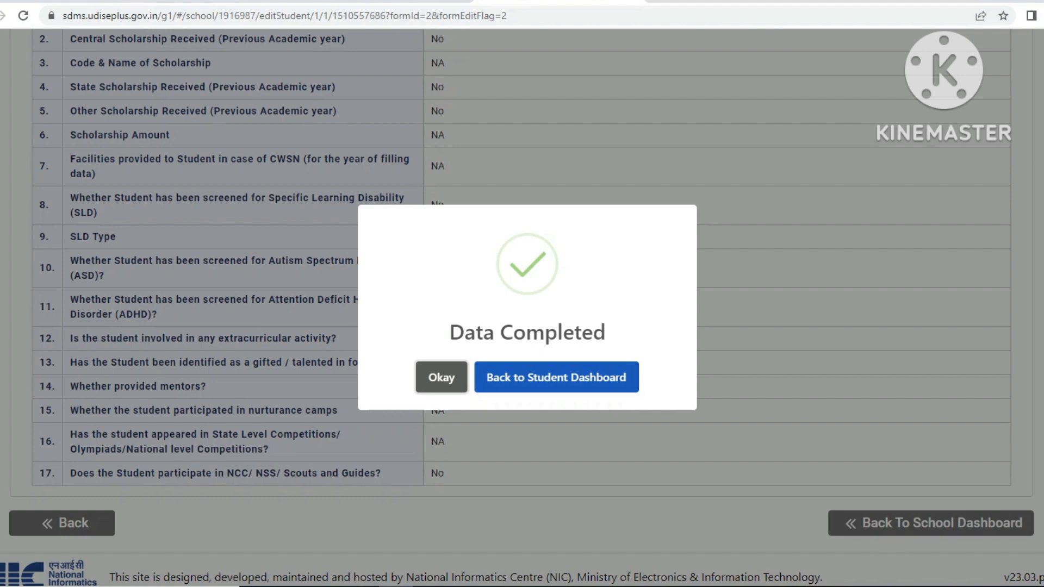
left_click(557, 377)
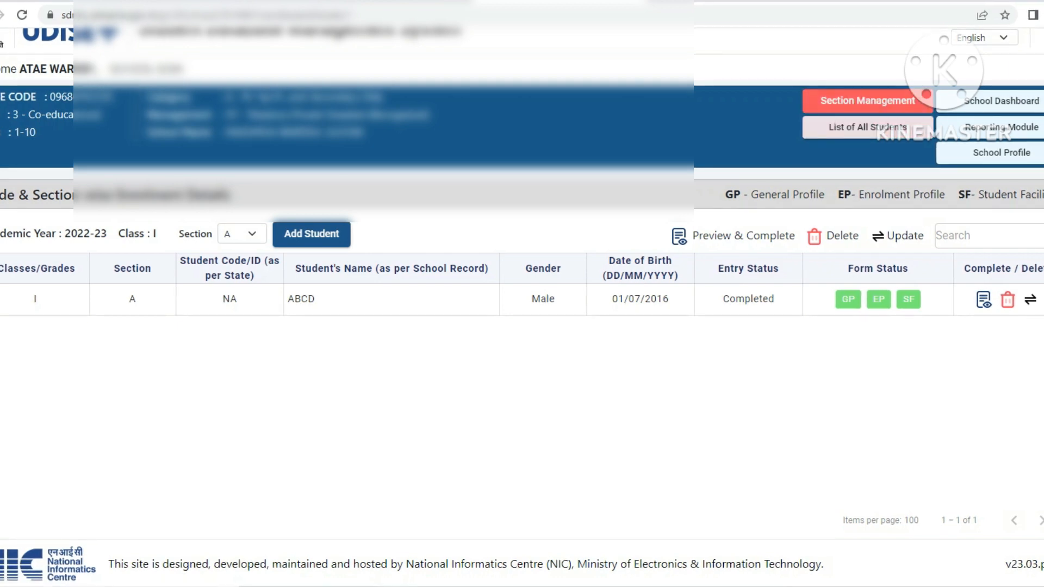
left_click(926, 95)
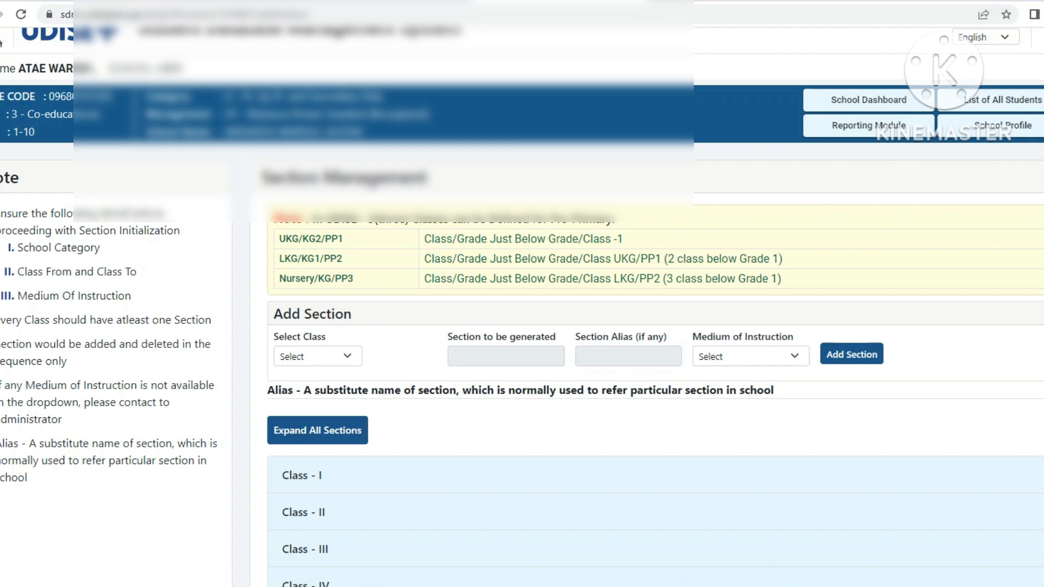
left_click(961, 94)
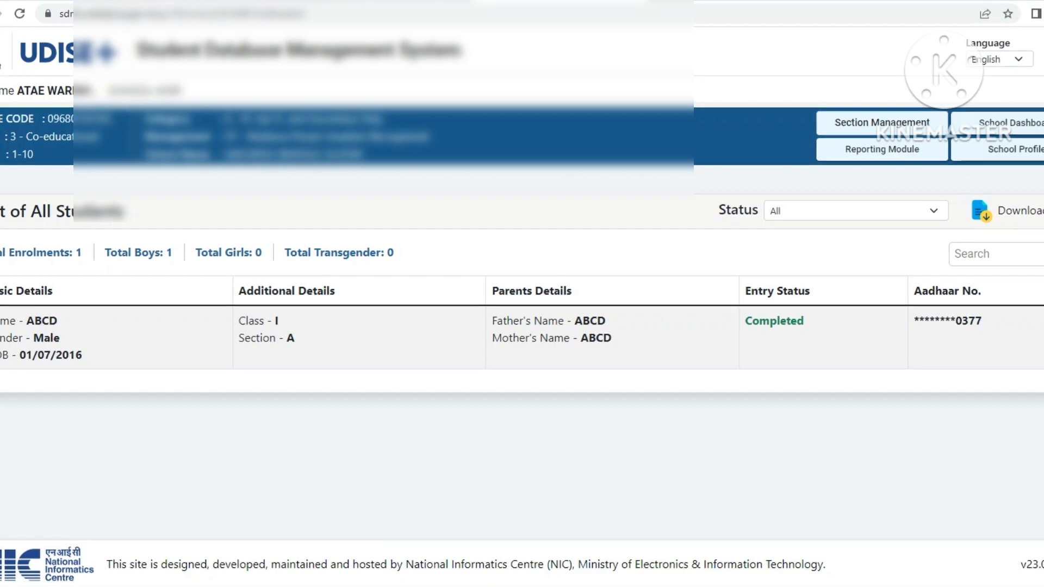
left_click(882, 149)
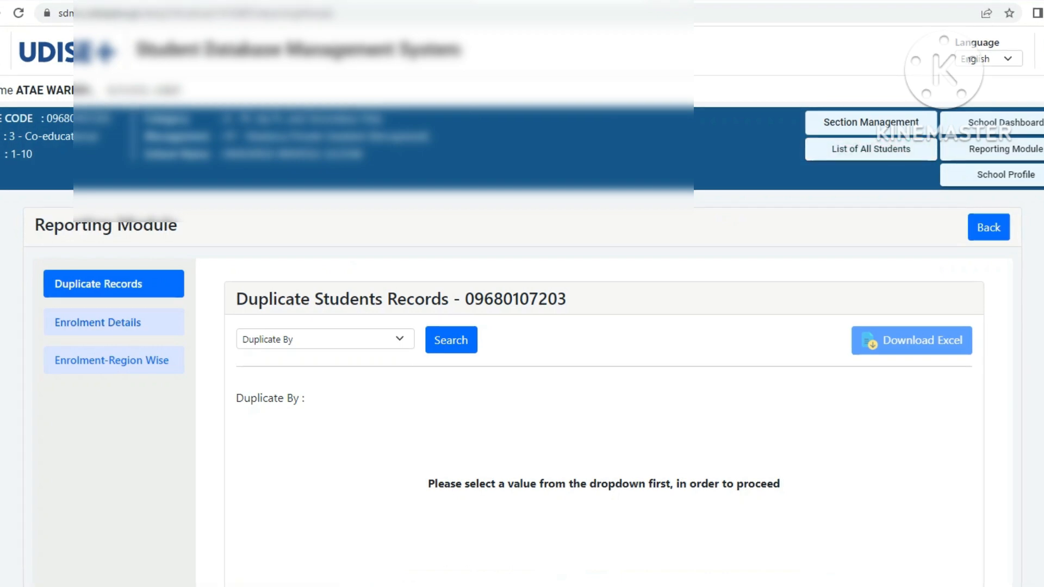
left_click(114, 323)
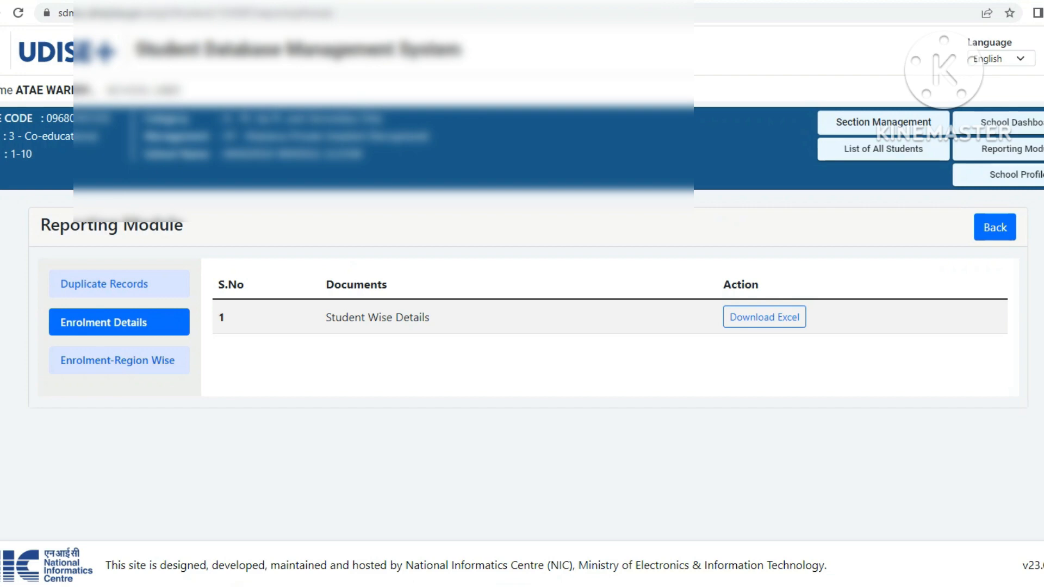
left_click(119, 361)
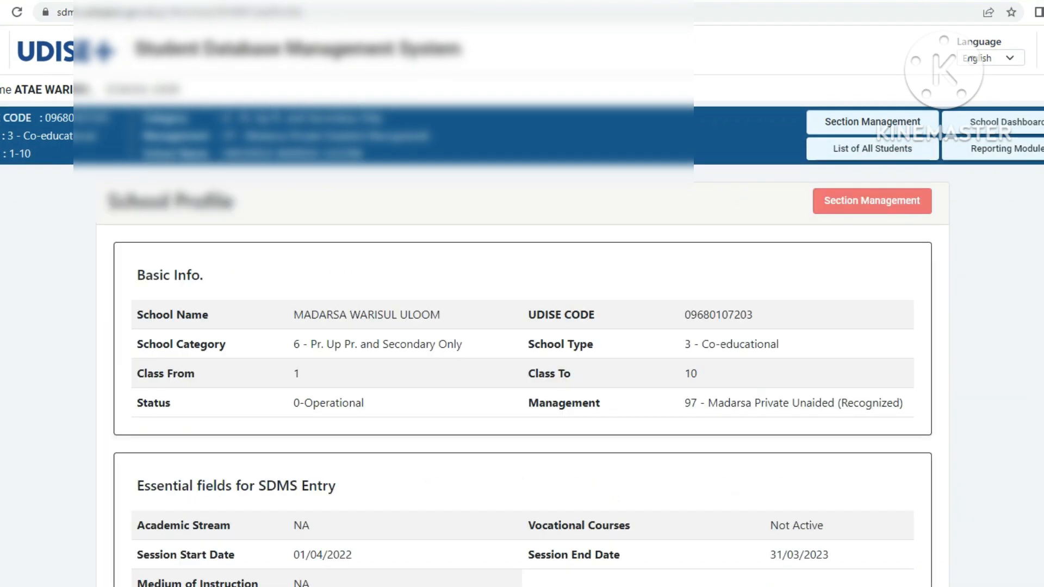
scroll(522, 326, "down", 2)
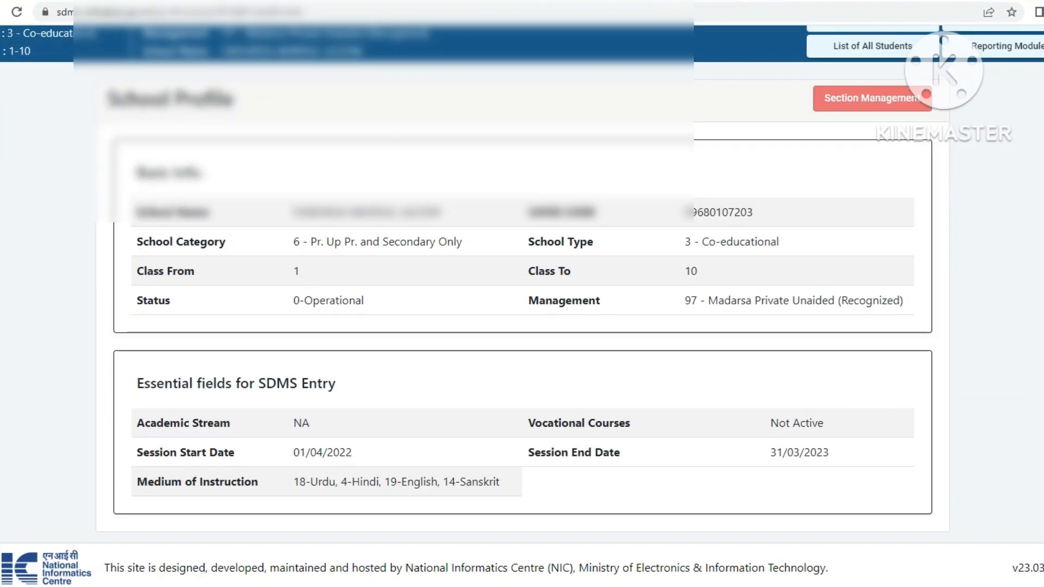
scroll(522, 326, "up", 2)
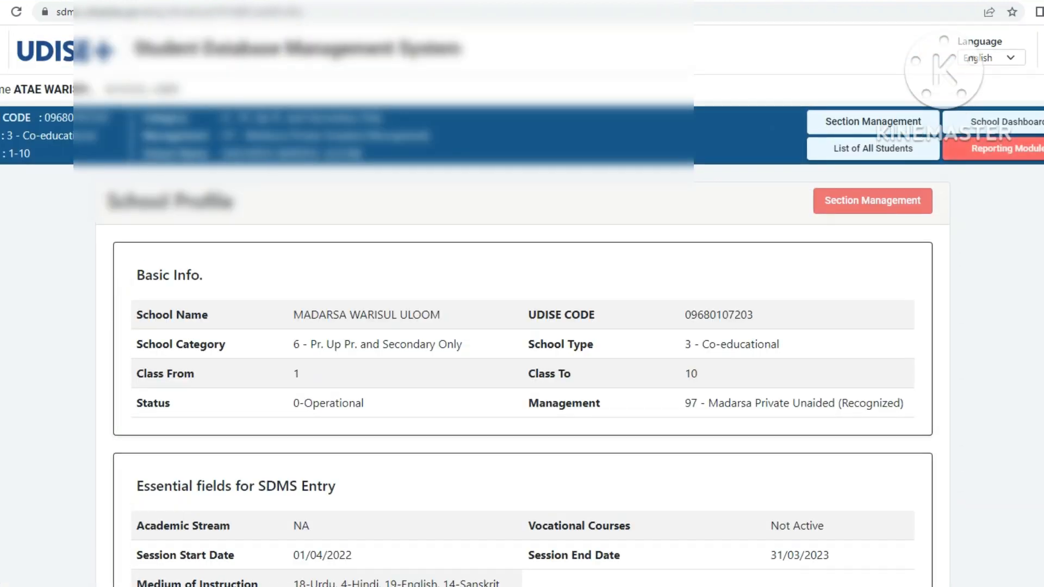
left_click(1006, 122)
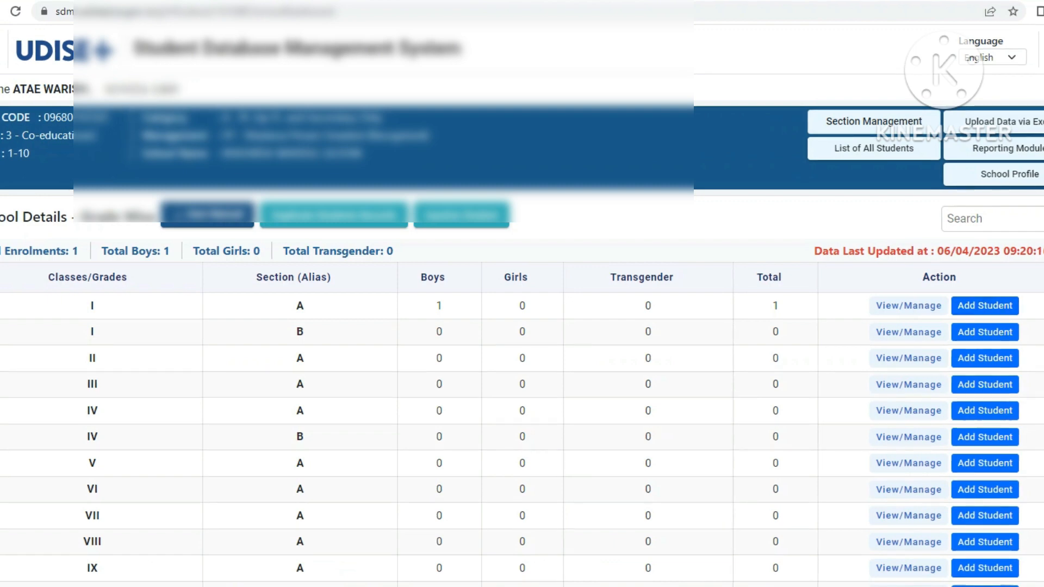
left_click(909, 306)
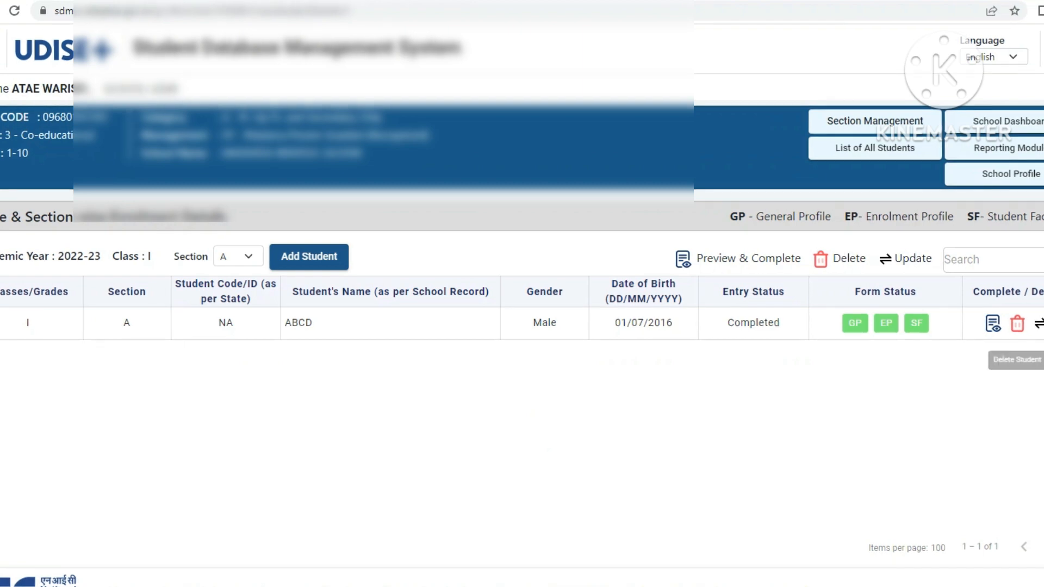
Step: Reopen ABCD's profile preview and scroll down to the Facility details table
left_click(992, 323)
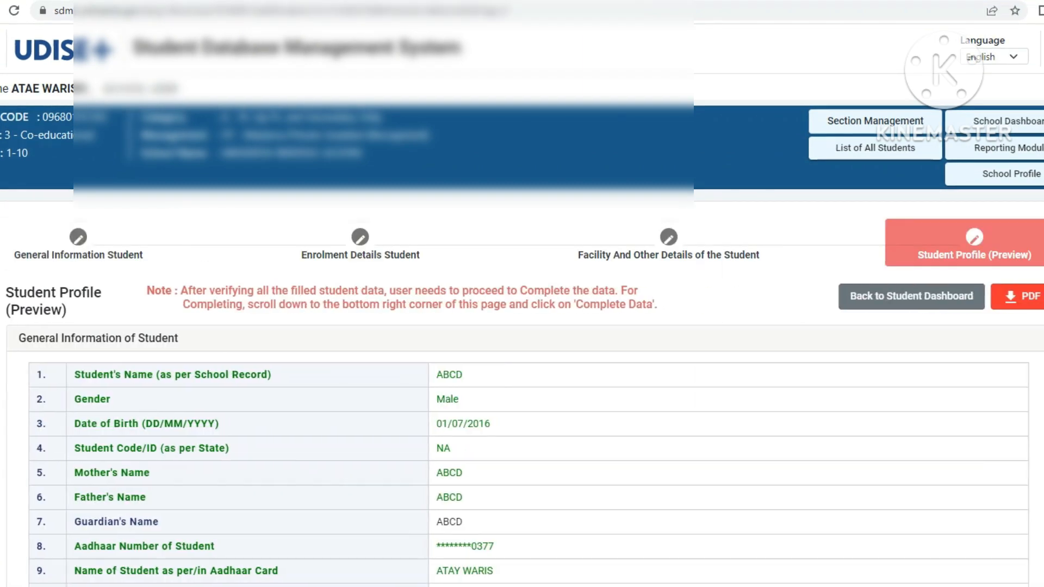
scroll(522, 326, "down", 1)
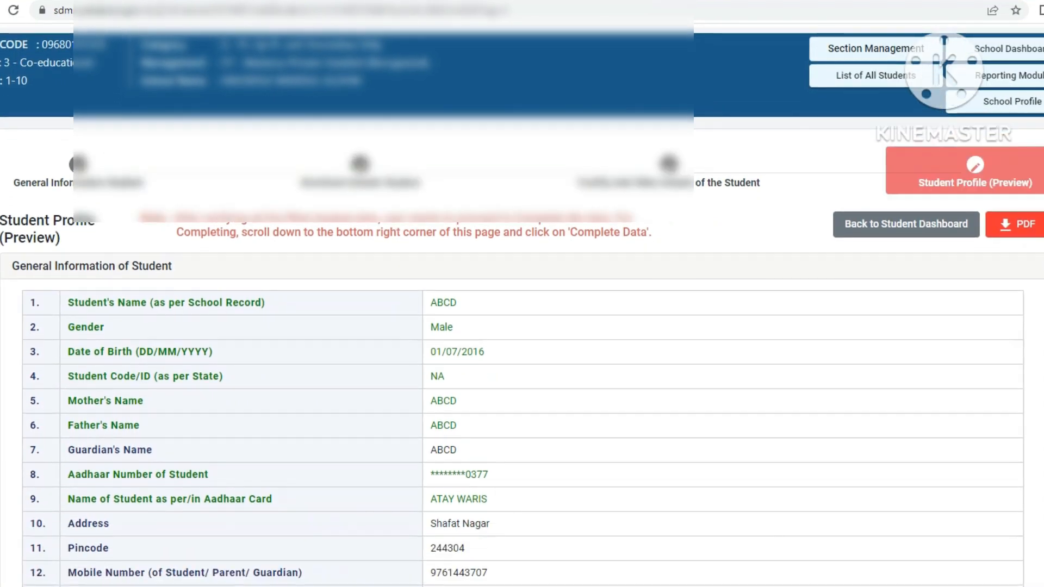
scroll(522, 326, "down", 4)
scroll(521, 326, "down", 15)
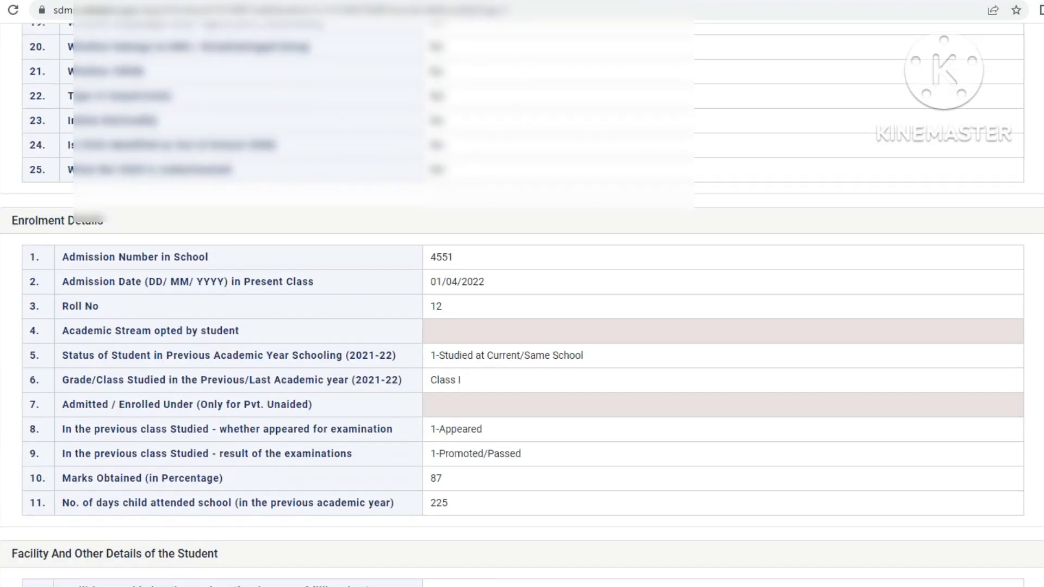
scroll(522, 326, "down", 3)
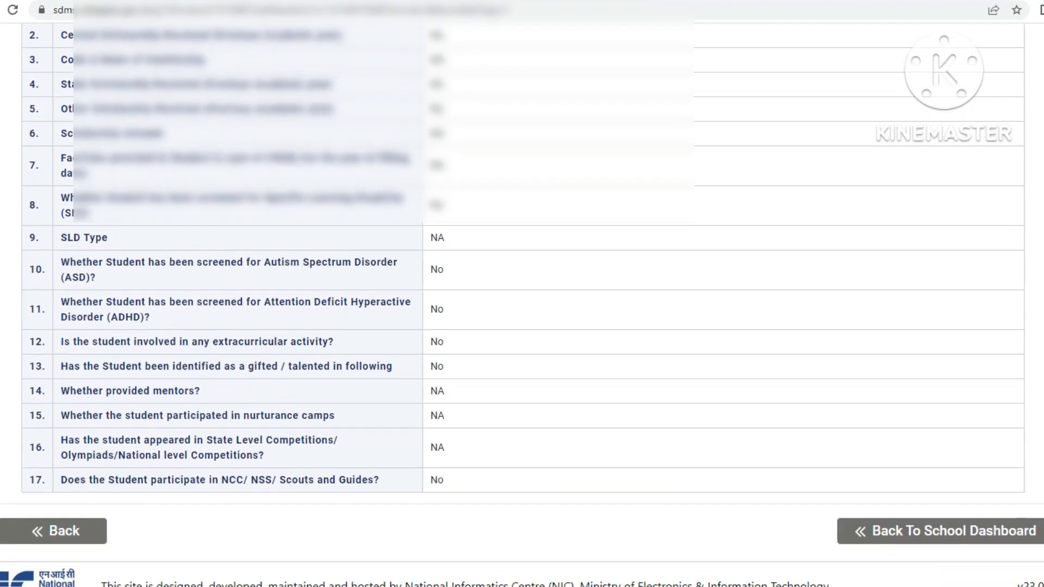